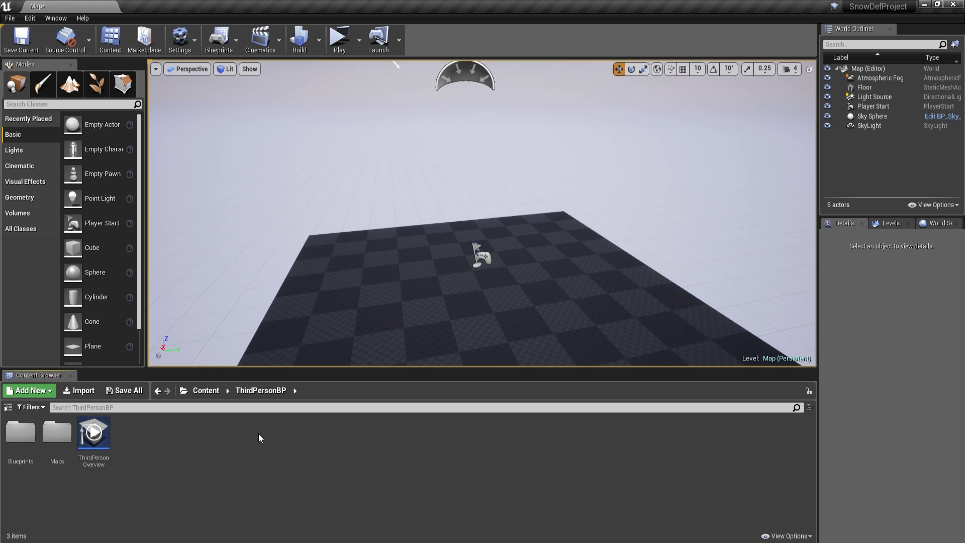
- Create a material named Mat_Depth in the ThirdPersonBP folder and open it for editing
right_click(154, 428)
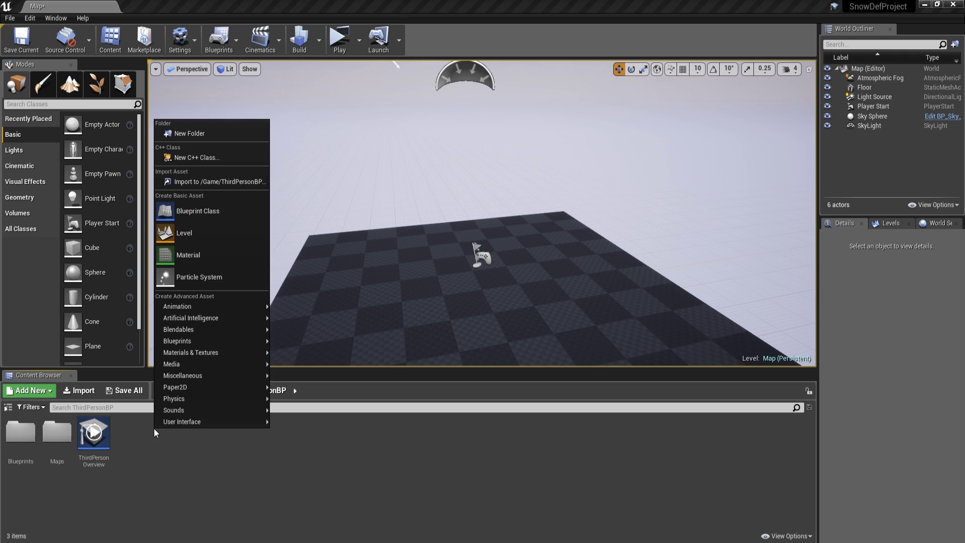
click(192, 253)
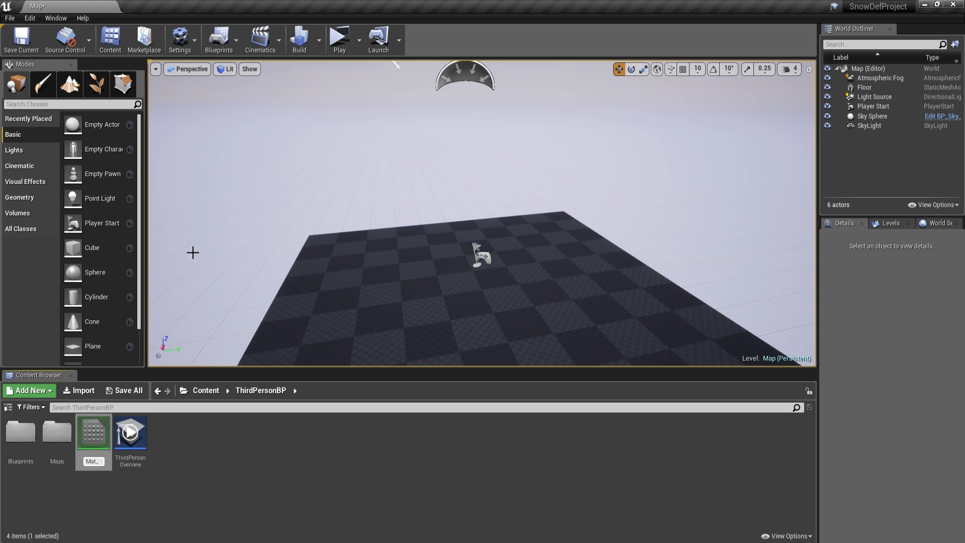
text(Mat_Depth)
key(Return)
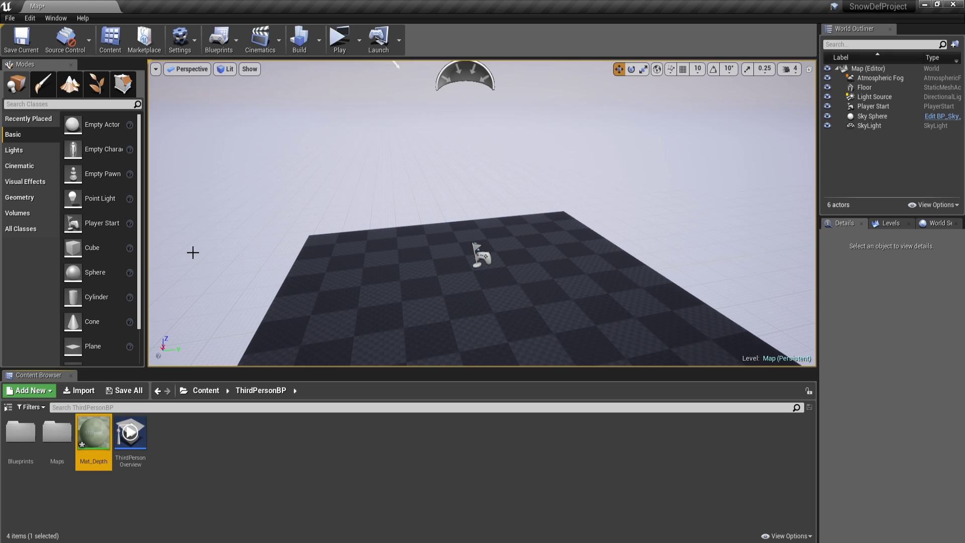
key(Return)
right_click(348, 257)
text(scene)
key(Down)
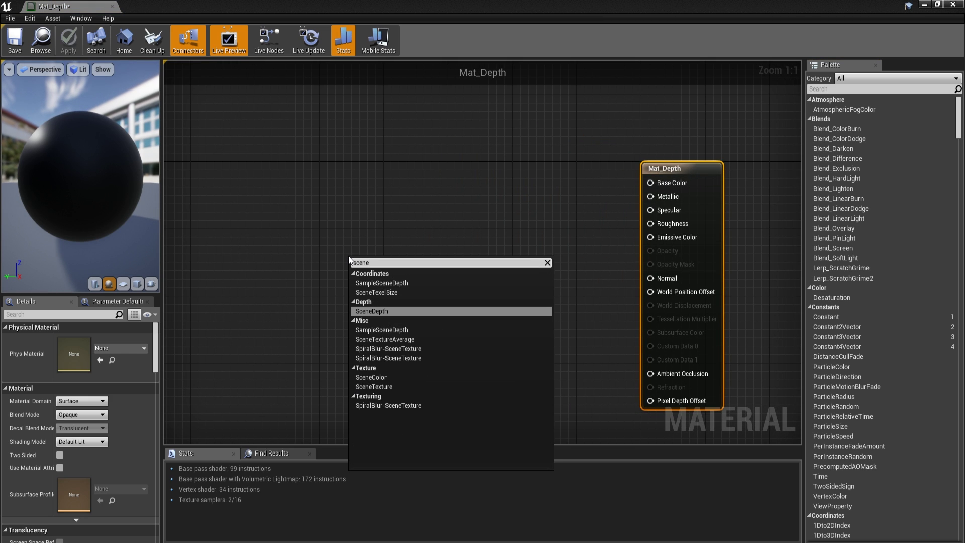
key(Return)
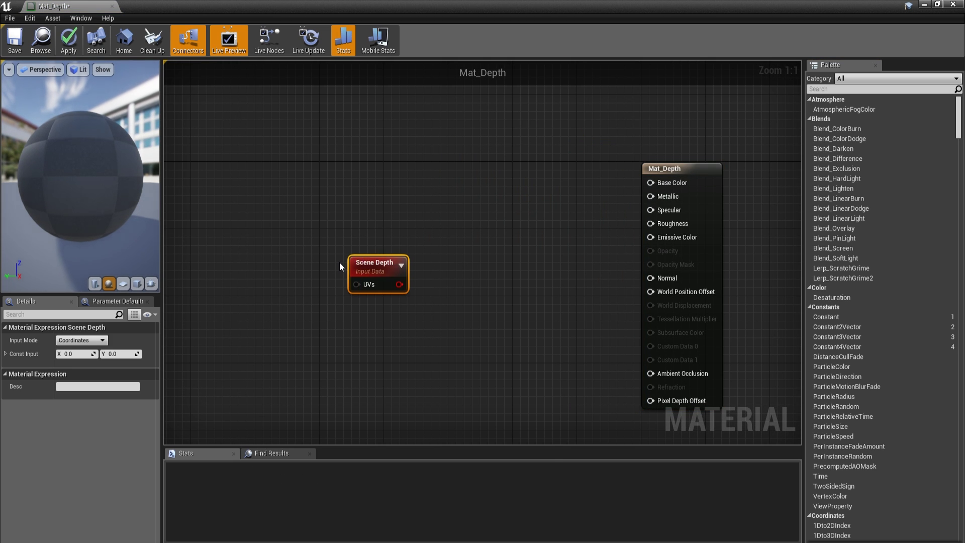
key(Delete)
- Add a SceneTexture node to the material graph and duplicate it below the original
right_click(340, 265)
text(scene)
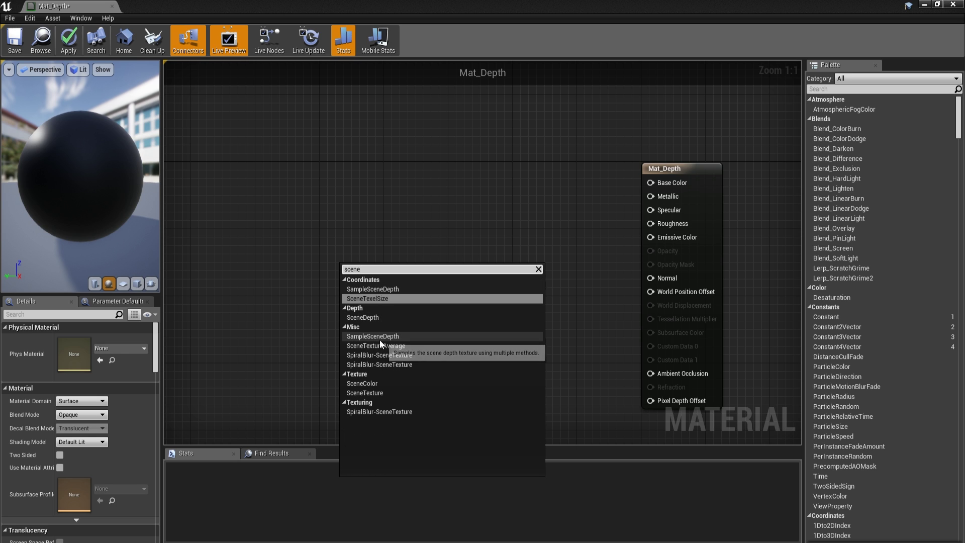
click(393, 393)
drag(382, 288, 322, 262)
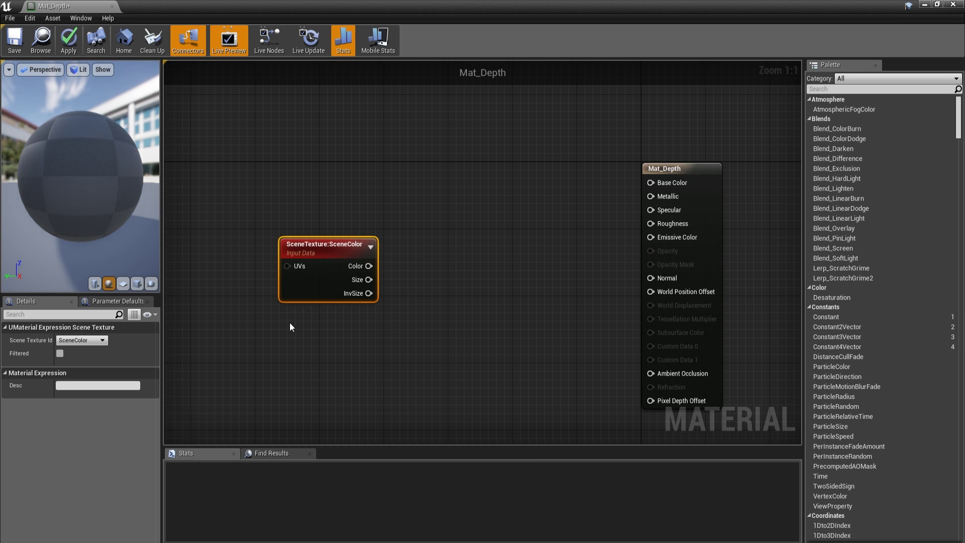
key(ctrl+w)
drag(311, 356, 303, 357)
right_drag(304, 357, 312, 339)
- Set the upper SceneTexture node's Scene Texture Id to CustomDepth and the lower one's to SceneDepth
click(343, 251)
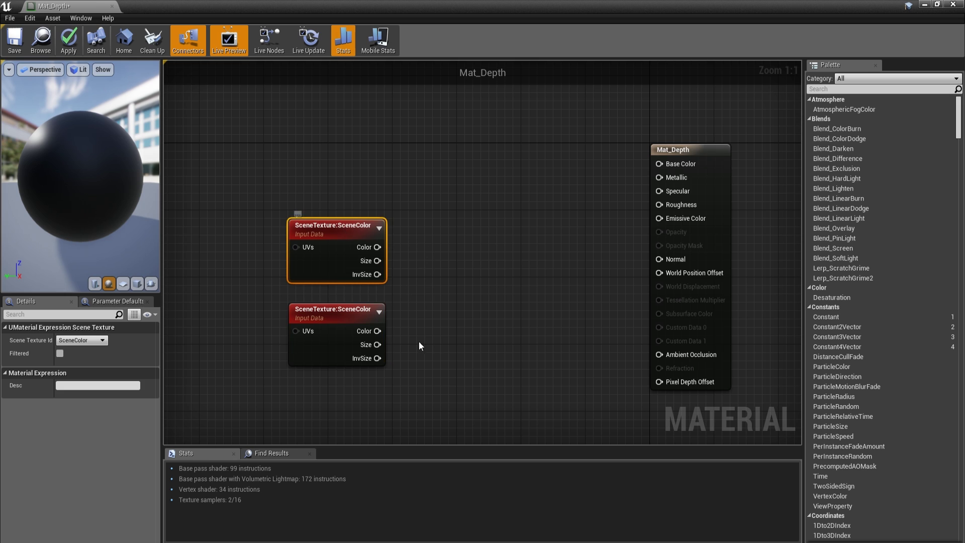
click(89, 341)
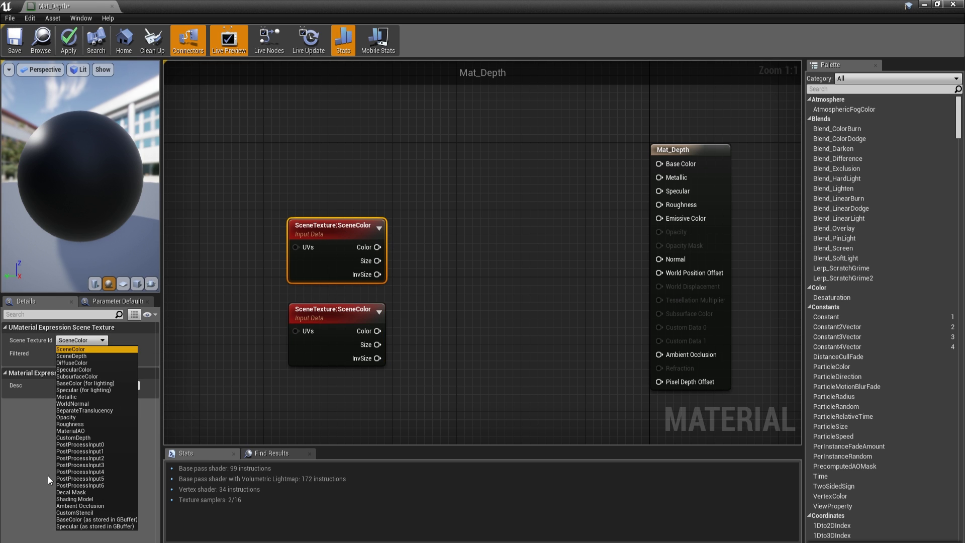
click(81, 437)
click(299, 328)
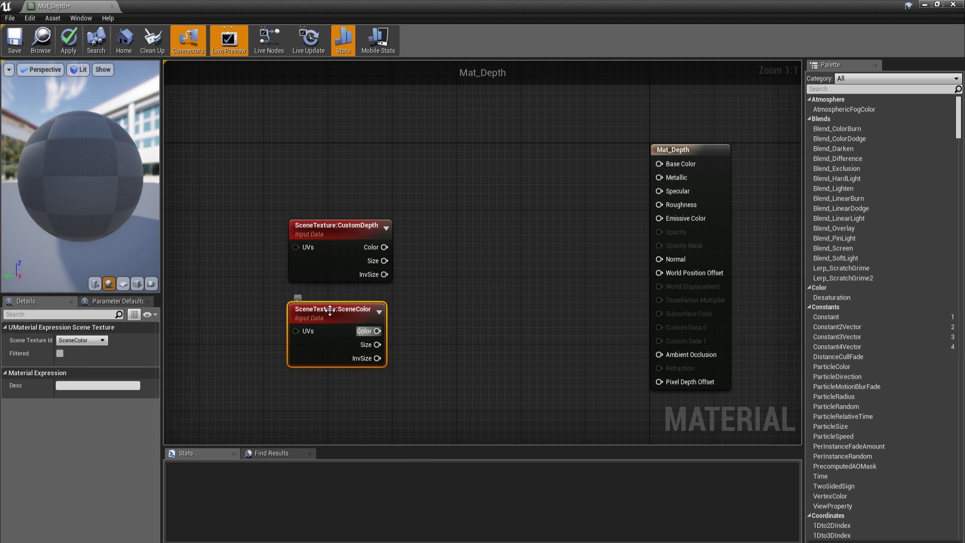
click(69, 339)
click(75, 357)
- Move both SceneTexture nodes further away from the material's output node to make room in the graph
right_drag(276, 320, 360, 356)
drag(306, 255, 500, 405)
drag(441, 357, 392, 357)
click(495, 317)
right_click(495, 317)
drag(478, 241, 351, 366)
- Attach a component mask to the CustomDepth Color output and limit it to the R channel
drag(381, 283, 425, 279)
text(mask)
key(Return)
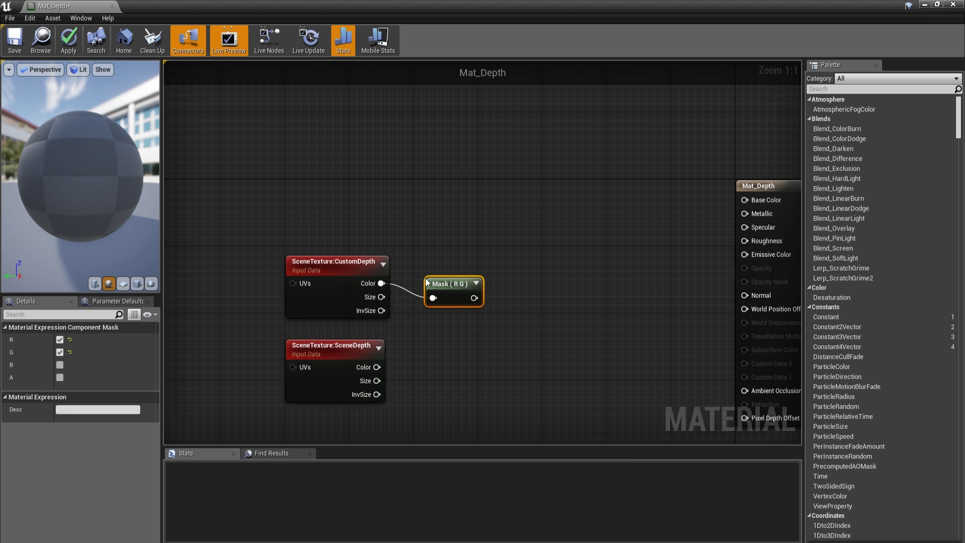
click(60, 352)
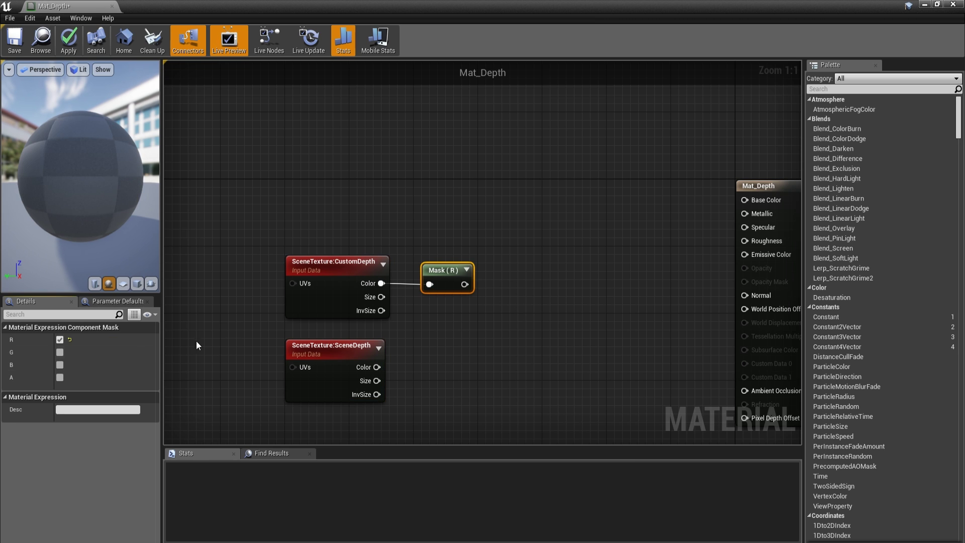
- Copy the R mask, feed the SceneDepth Color output into the copy, and shift the nodes away from the output node
key(ctrl+c)
key(ctrl+v)
drag(377, 367, 401, 371)
drag(453, 401, 267, 269)
drag(336, 282, 272, 282)
click(393, 255)
- Add a Subtract node with the CustomDepth mask connected to A and the SceneDepth mask to B
drag(400, 284, 441, 303)
text(subtract)
key(Return)
drag(385, 368, 448, 337)
- Shift the existing nodes for more room and connect the Subtract result to input A of a new Divide node
drag(489, 382, 302, 280)
drag(471, 308, 459, 328)
text(div)
key(Return)
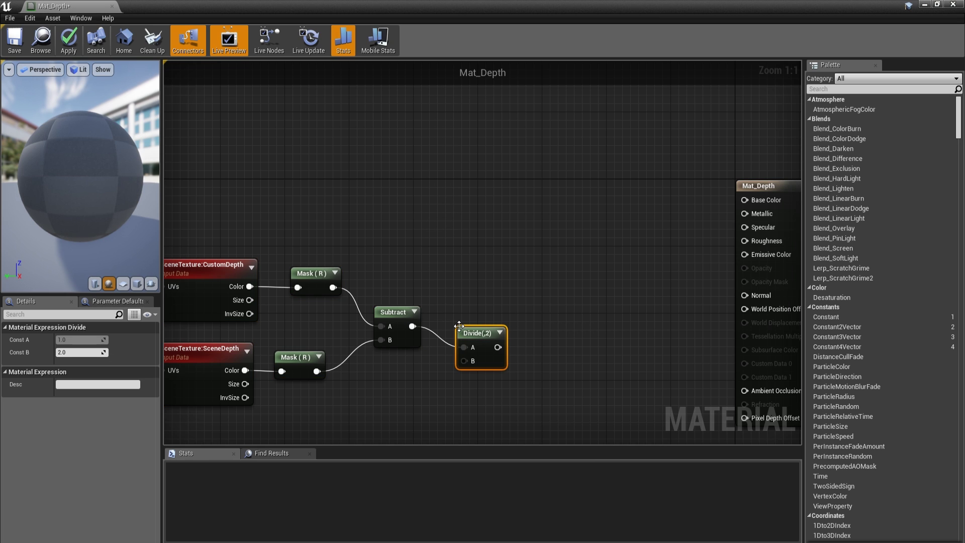
- Add a scalar parameter named Offset with a default value of 20 and connect it to input B of the Divide node
drag(470, 340, 364, 387)
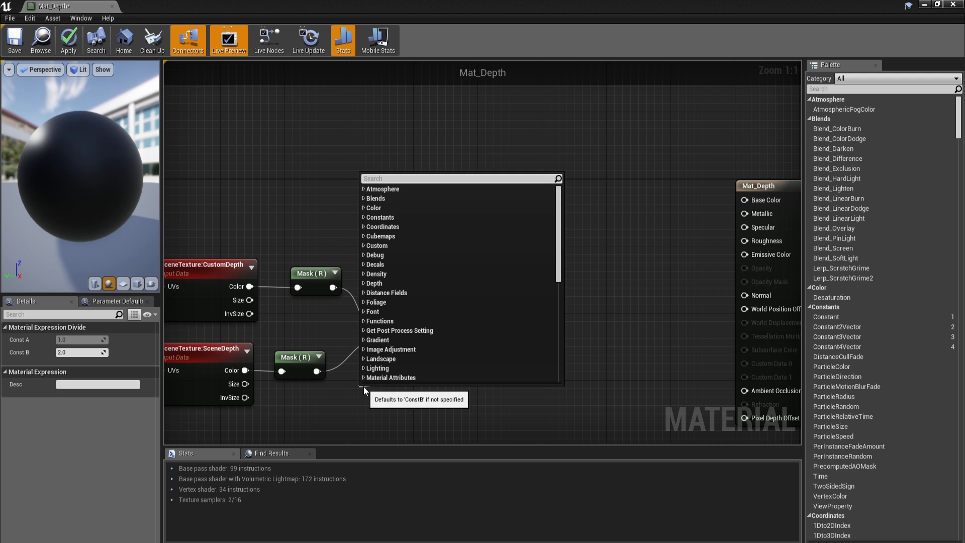
click(363, 388)
key(s)
click(376, 373)
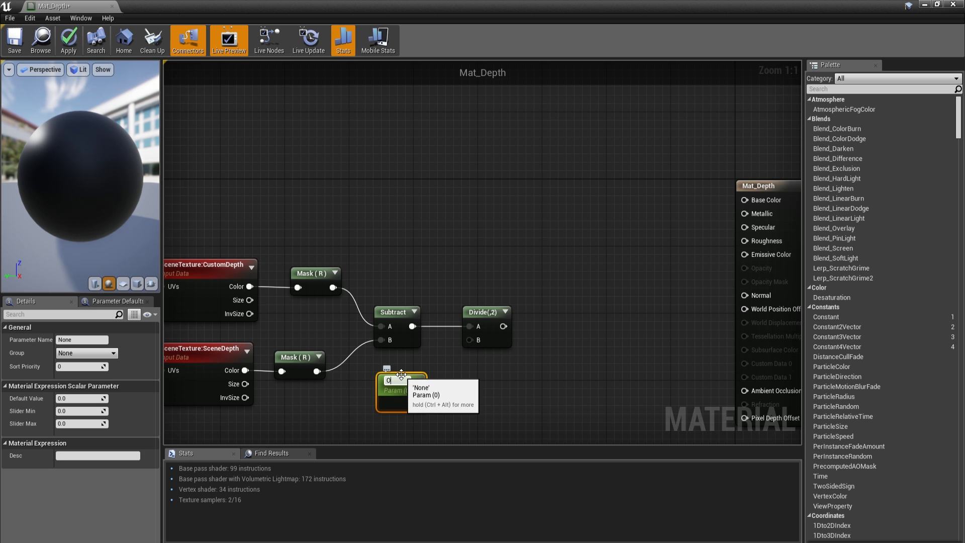
text(t)
key(Return)
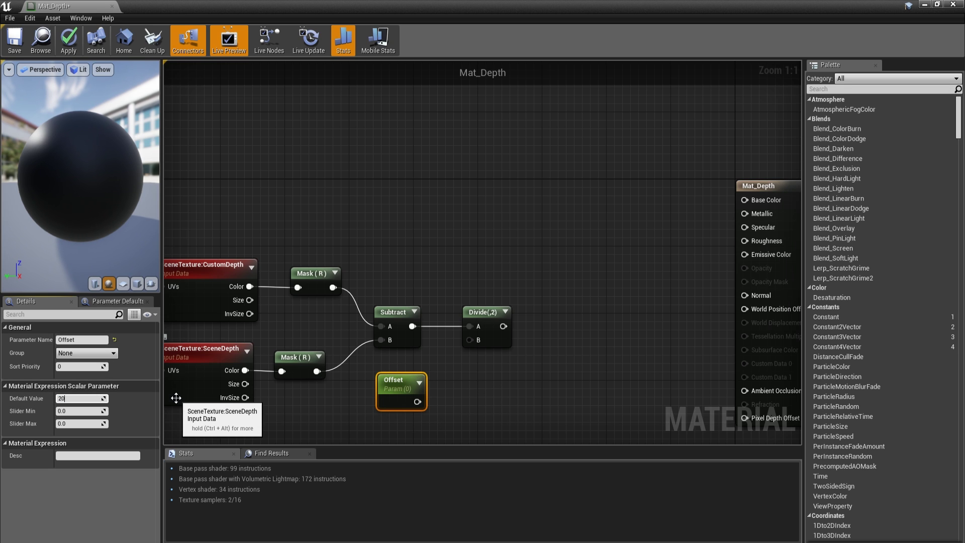
key(Return)
right_drag(176, 398, 181, 351)
drag(425, 355, 484, 293)
- Chain a Saturate node after the Divide node and a OneMinus node after the Saturate node
right_drag(484, 294, 392, 349)
drag(407, 334, 459, 337)
text(sat)
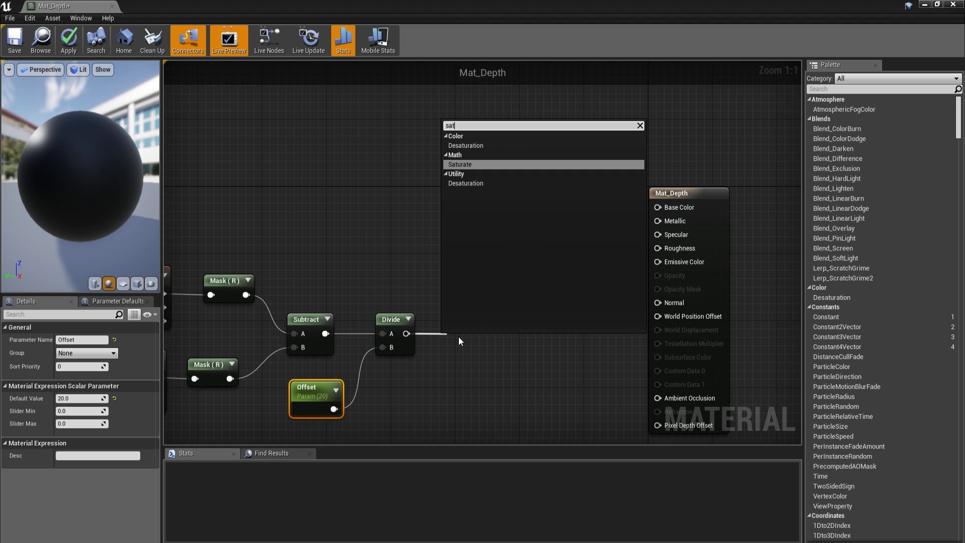
key(Return)
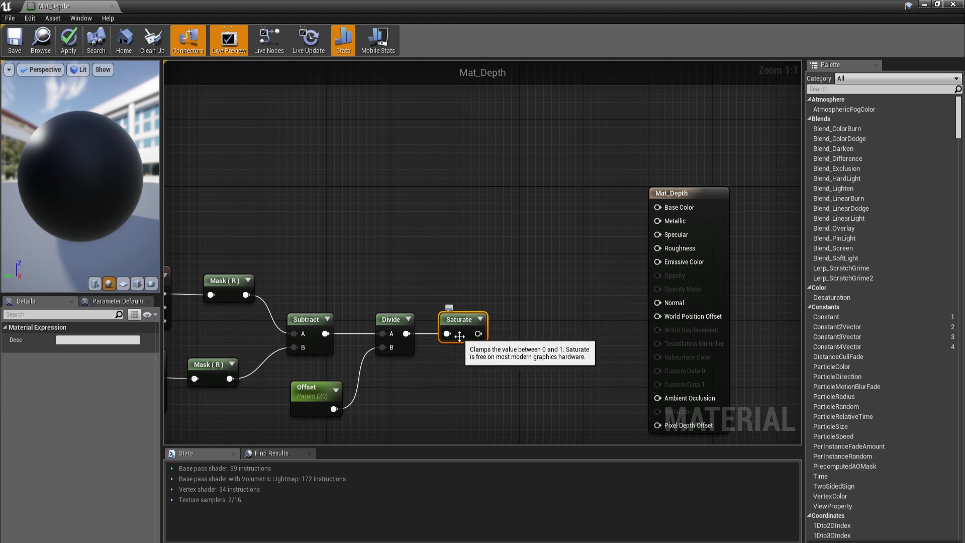
right_drag(459, 336, 375, 319)
drag(375, 319, 396, 317)
text(on)
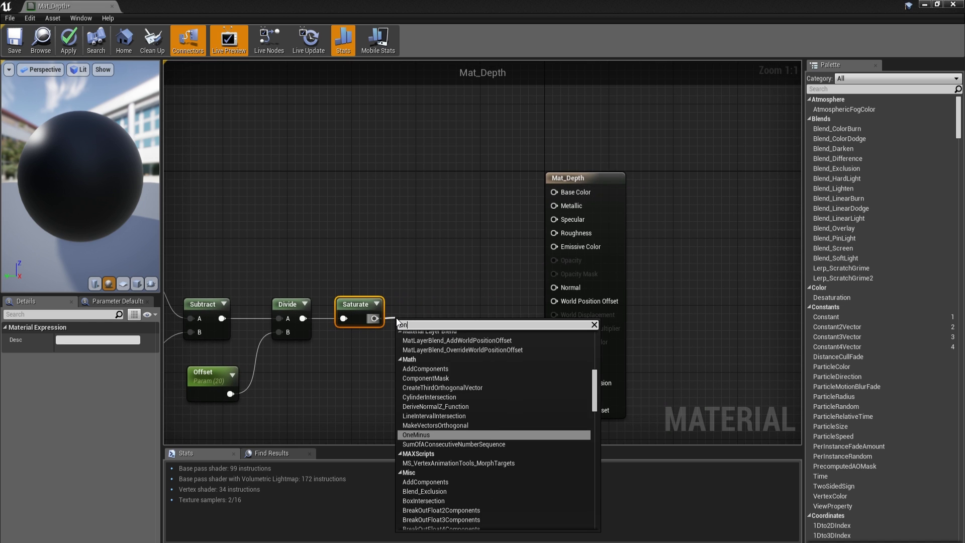
key(Return)
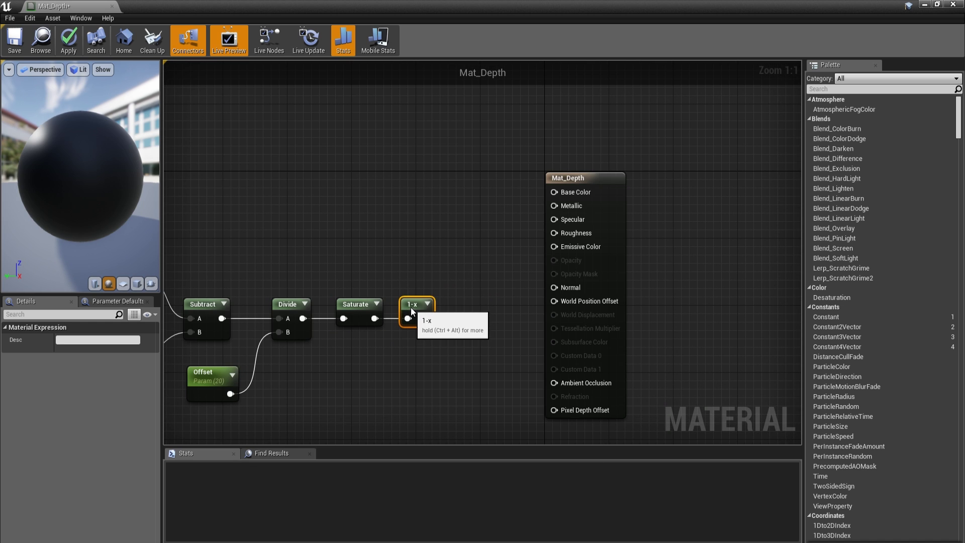
- Set the Material Domain of Mat_Depth to Post Process
right_drag(573, 332, 462, 347)
click(505, 366)
right_drag(381, 188, 395, 123)
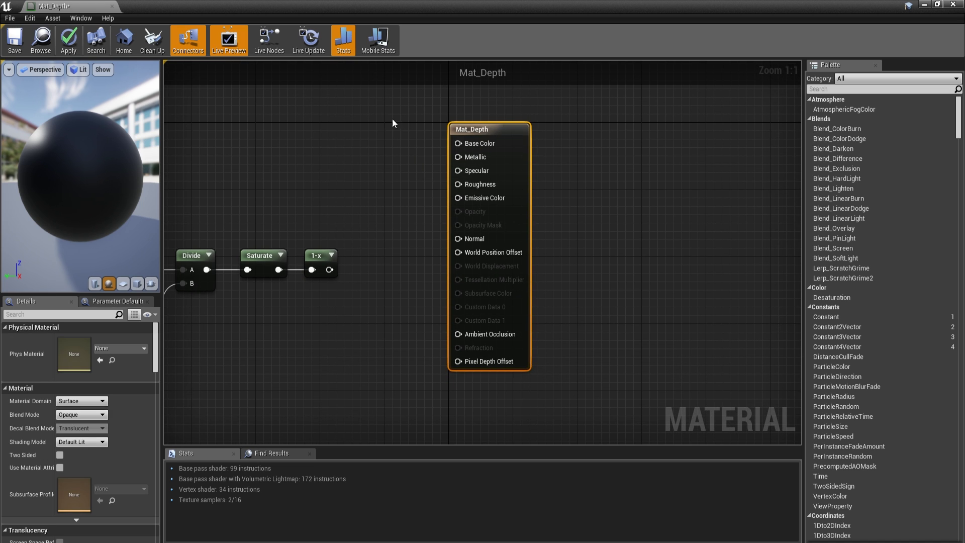
right_drag(400, 298, 430, 330)
click(92, 414)
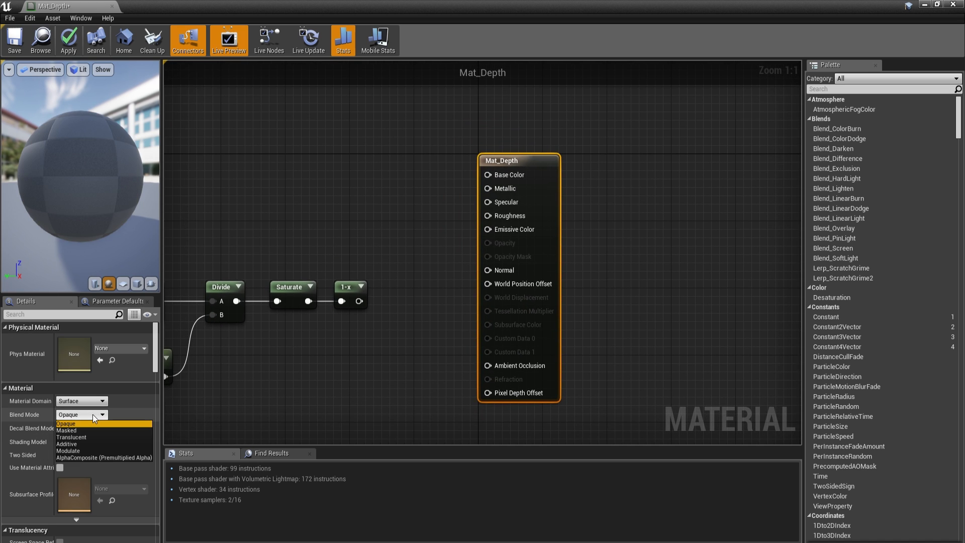
click(93, 415)
click(72, 402)
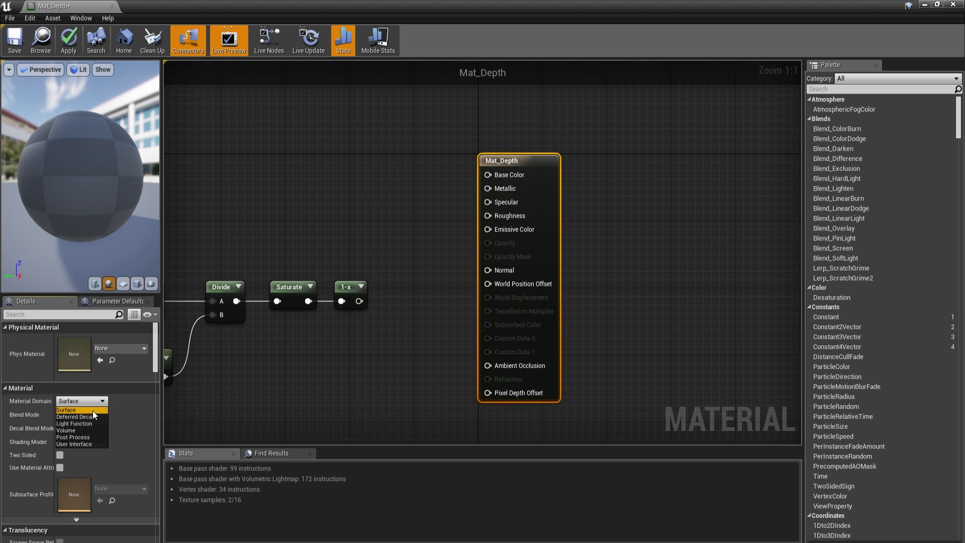
click(73, 437)
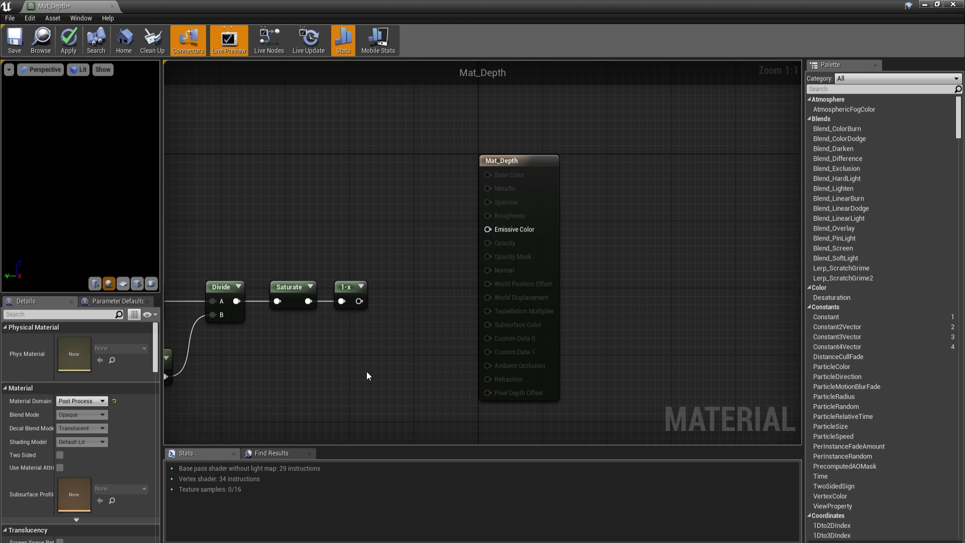
- Align the Mat_Depth output node with the node chain and connect the 1-x output to Emissive Color
right_drag(528, 291, 552, 263)
drag(581, 236, 518, 303)
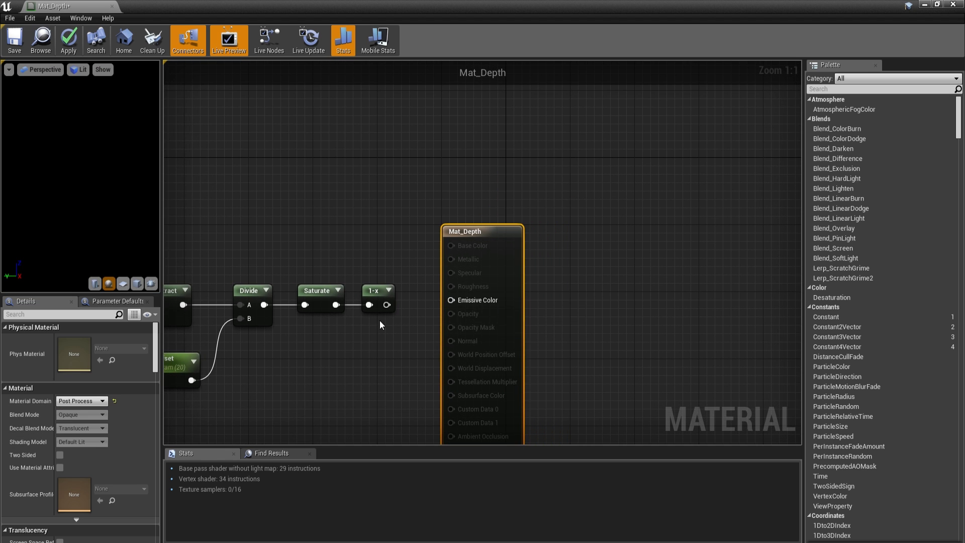
drag(386, 305, 472, 300)
right_drag(472, 301, 741, 253)
scroll(694, 257, down, 1)
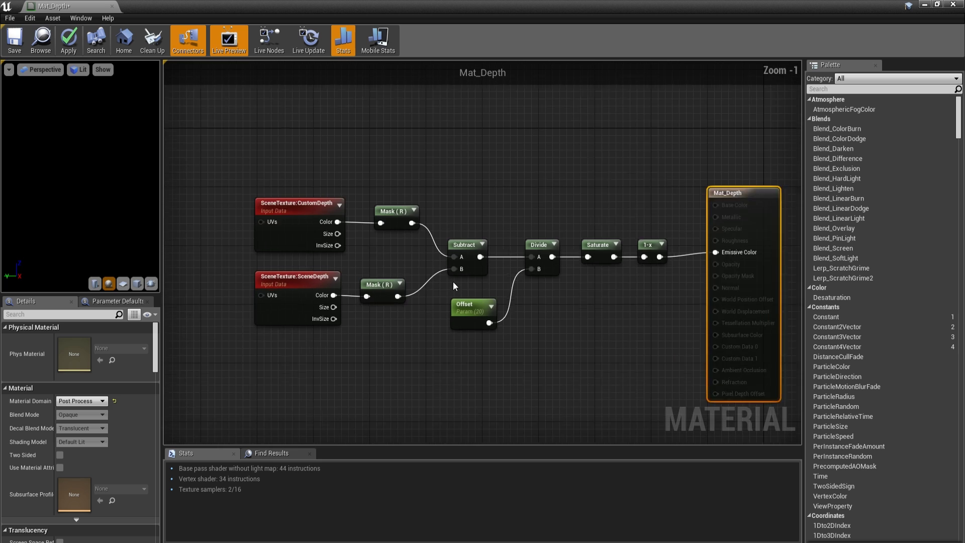
scroll(453, 281, up, 1)
drag(235, 155, 738, 352)
right_drag(740, 354, 714, 344)
drag(559, 348, 337, 243)
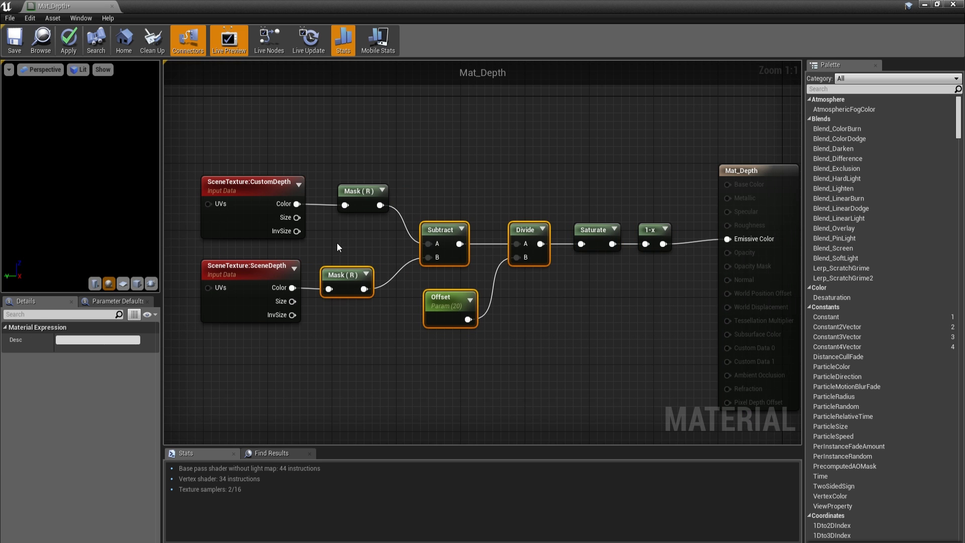
click(460, 326)
right_drag(500, 334, 528, 353)
drag(541, 374, 433, 304)
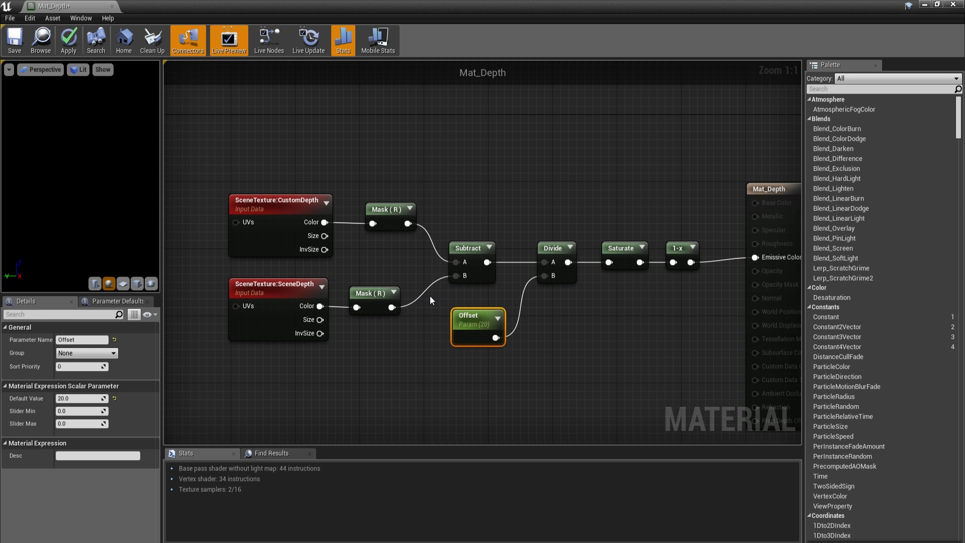
mouse_move(445, 287)
right_down()
mouse_move(465, 257)
mouse_move(443, 290)
right_up()
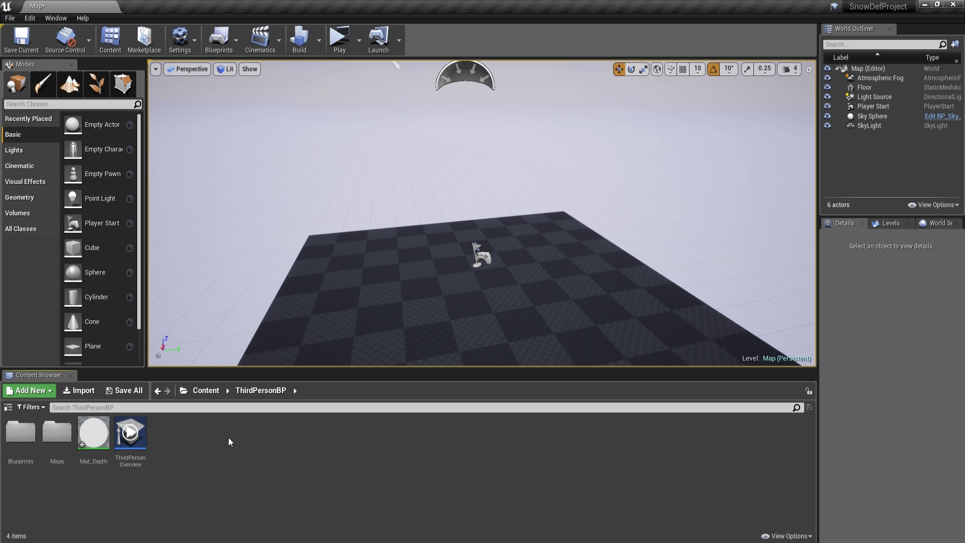
- Create a Blueprint Class with Actor as its parent, named RenderTarget_BP, in the ThirdPersonBP folder
right_click(228, 437)
click(262, 224)
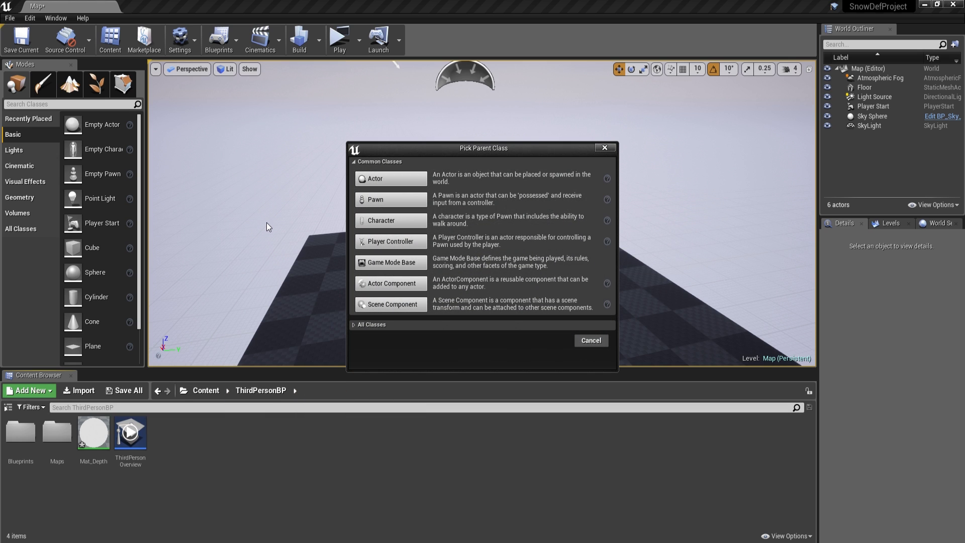
click(386, 180)
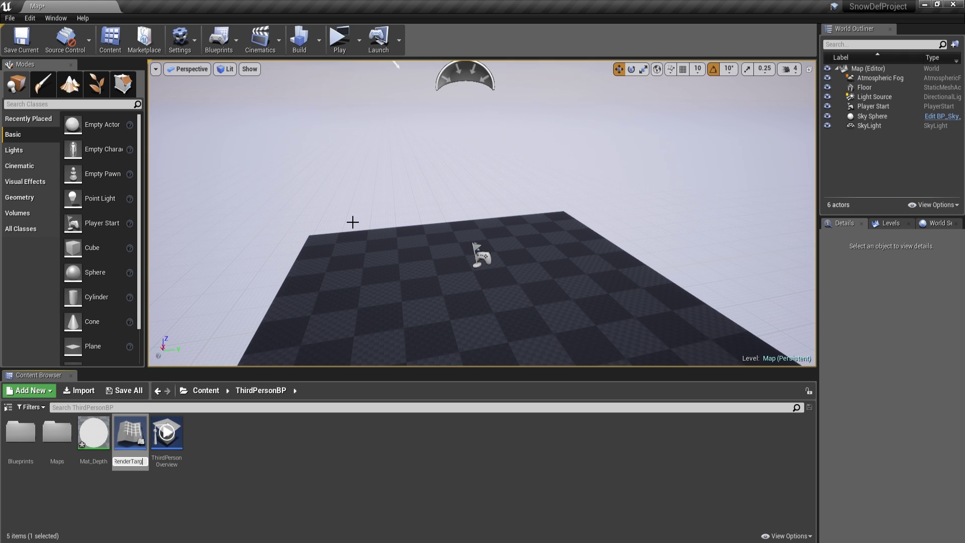
text(RenderTarget_BP)
key(Return)
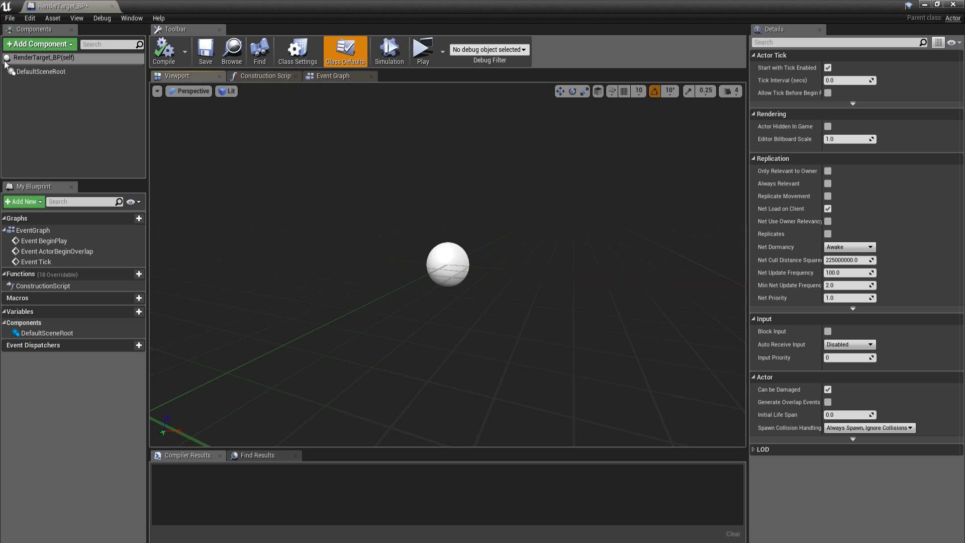
- Add a Scene Capture Component 2D to the RenderTarget_BP blueprint
click(39, 46)
text(s)
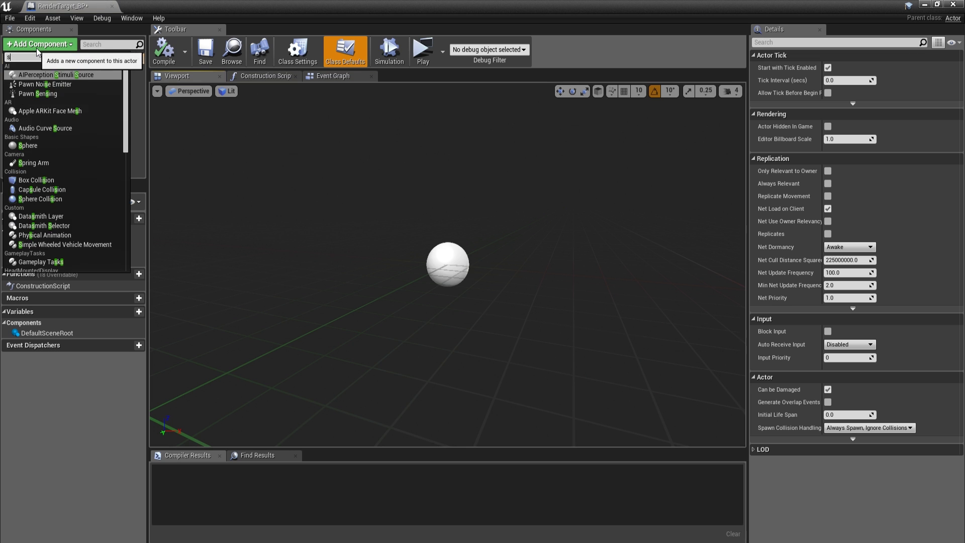
text(cen)
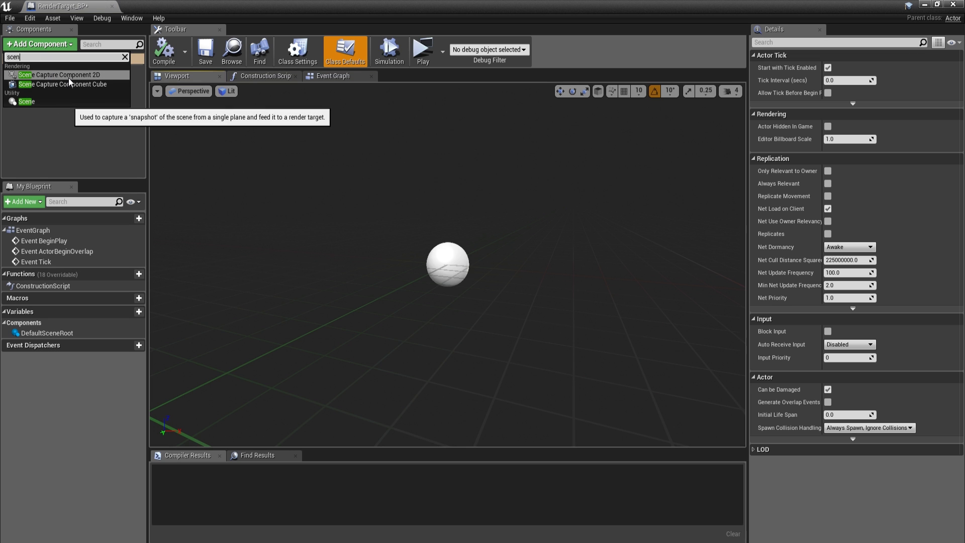
click(69, 76)
mouse_move(655, 235)
mouse_down()
mouse_move(655, 259)
mouse_move(655, 246)
mouse_up()
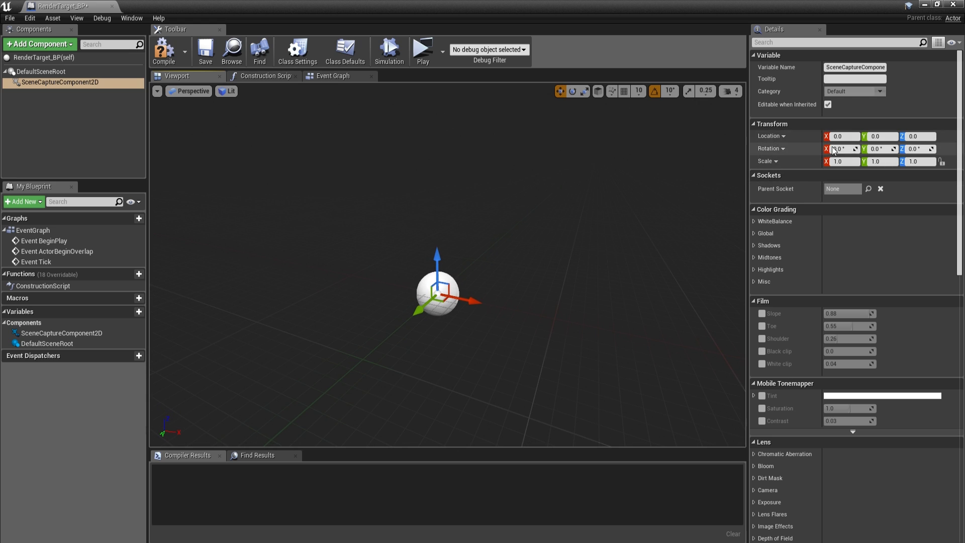
- Set the scene capture component's rotation to 90° on both Y and Z
click(878, 149)
text(90)
key(Return)
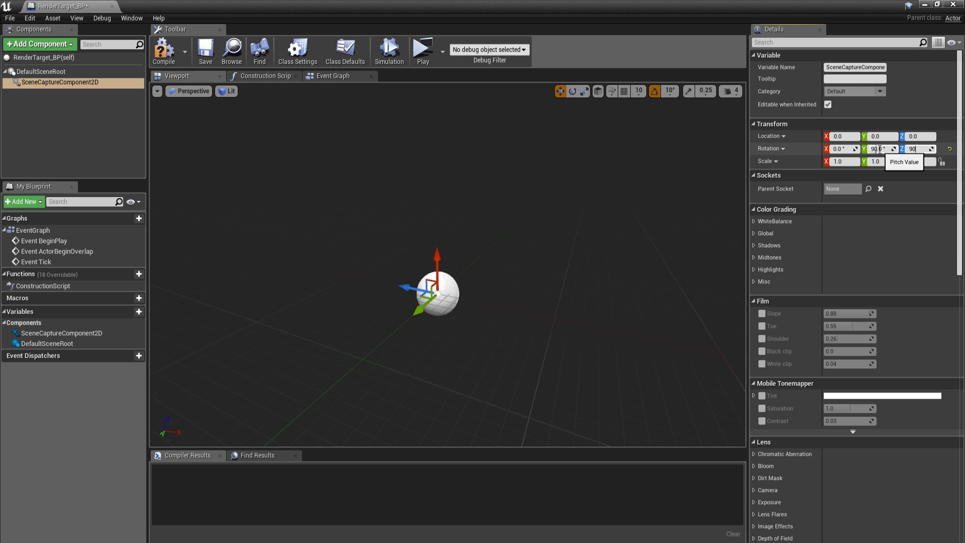
key(Return)
- Add an Arrow component under the scene capture component to check which way it faces
click(54, 45)
text(ar)
click(30, 217)
click(57, 119)
click(38, 93)
mouse_move(391, 136)
mouse_down()
mouse_move(398, 157)
mouse_move(410, 121)
mouse_move(392, 136)
mouse_up()
mouse_move(473, 184)
right_down()
mouse_move(450, 136)
mouse_move(474, 184)
right_up()
key(s)
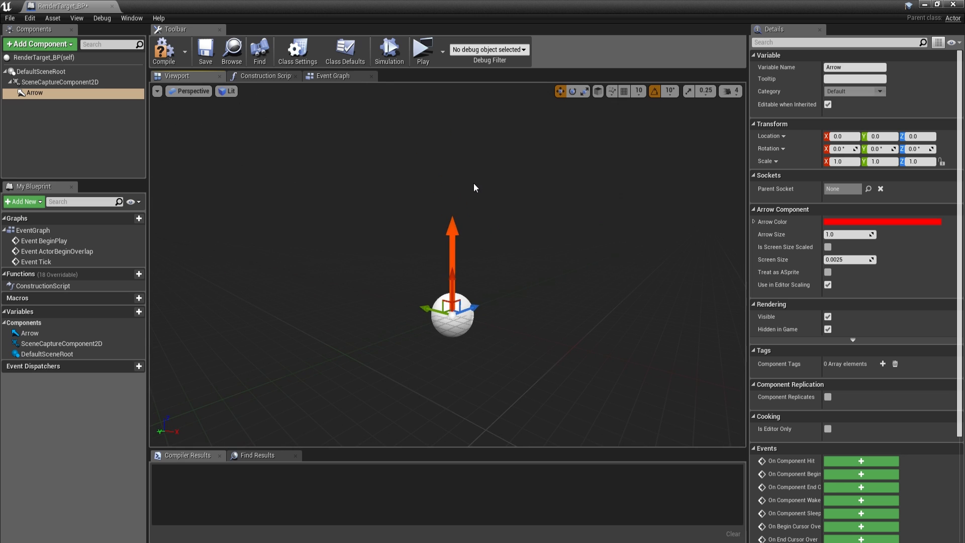
scroll(476, 182, down, 5)
right_drag(361, 254, 314, 251)
mouse_move(342, 258)
mouse_down()
mouse_move(352, 260)
mouse_move(332, 258)
mouse_up()
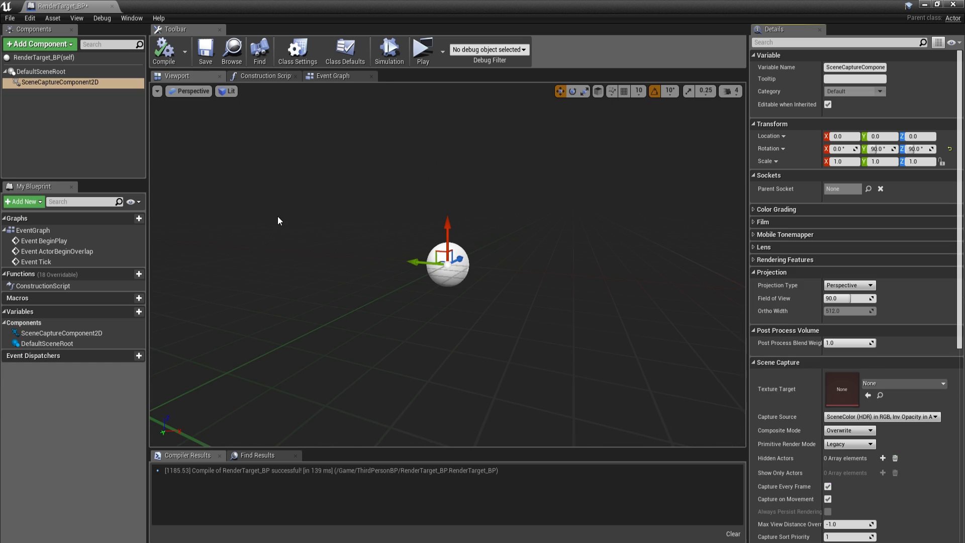
- Set the scene capture component's Projection Type to Orthographic
click(850, 285)
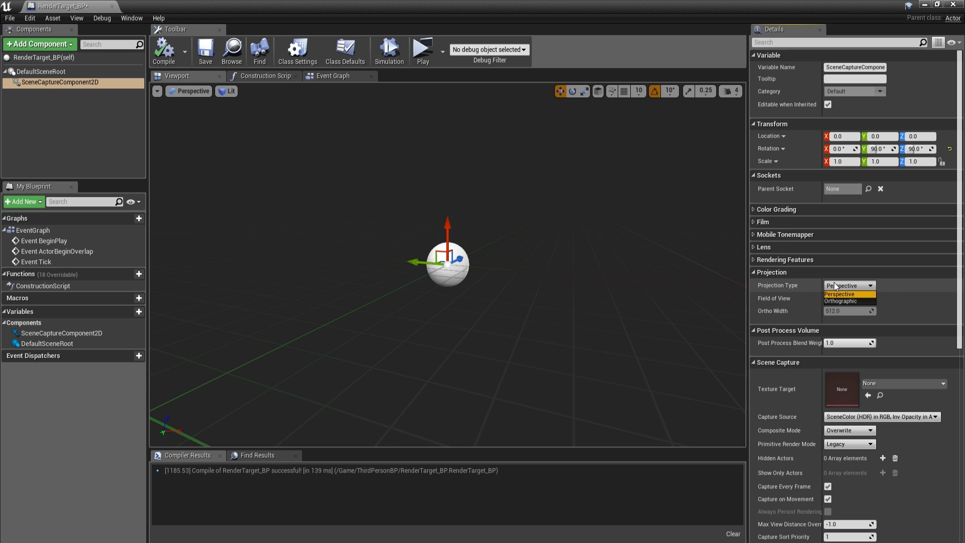
click(854, 298)
scroll(815, 375, down, 3)
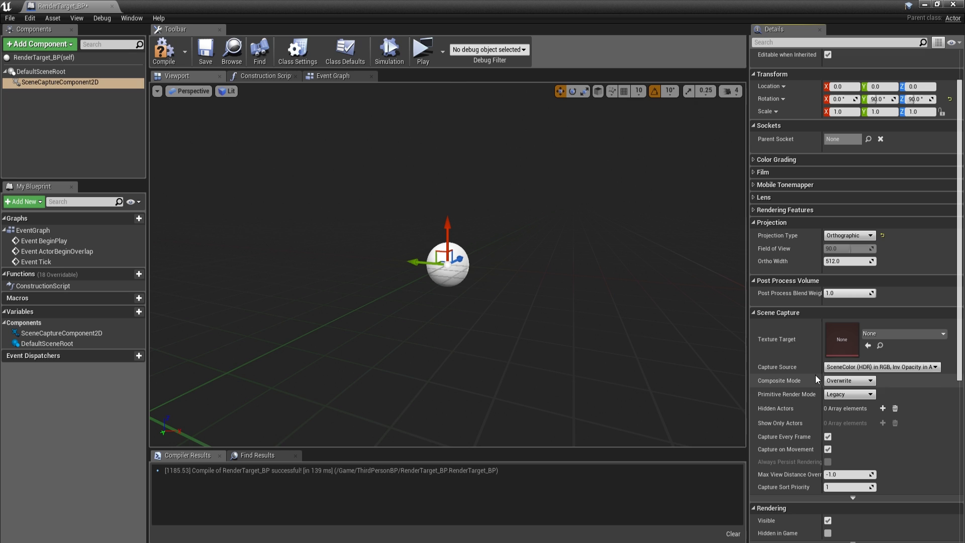
- Create a Render Target texture asset named RenderTarget in the ThirdPersonBP folder
double_click(735, 4)
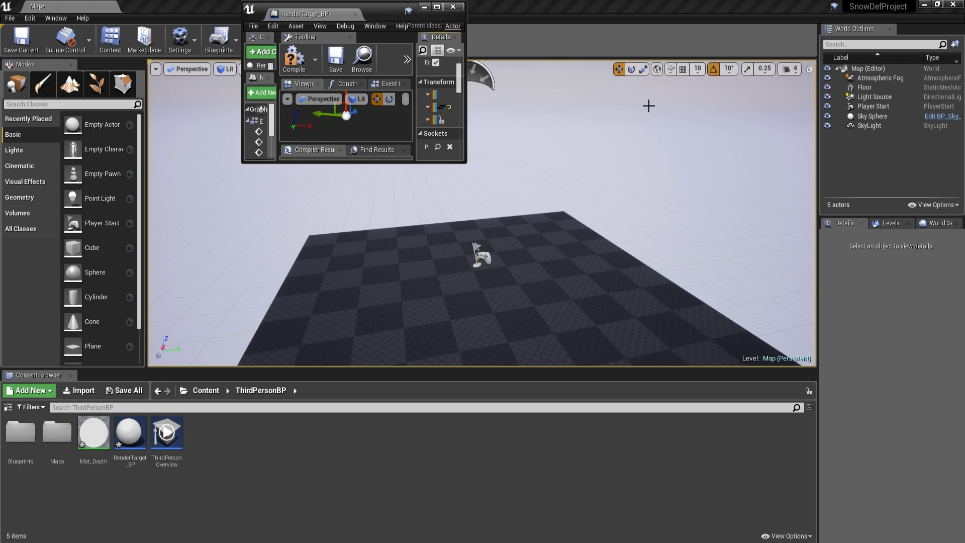
right_click(260, 445)
mouse_move(306, 381)
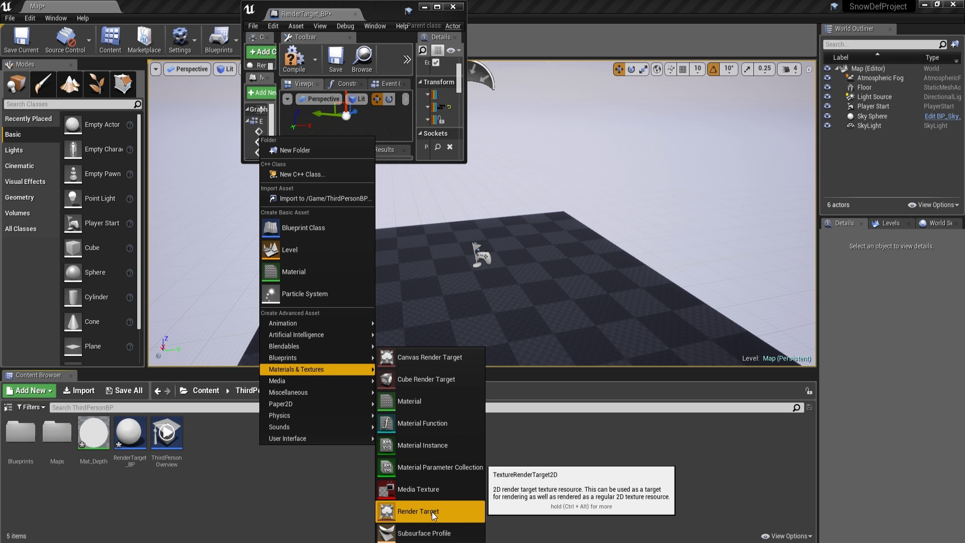
click(433, 511)
text(R)
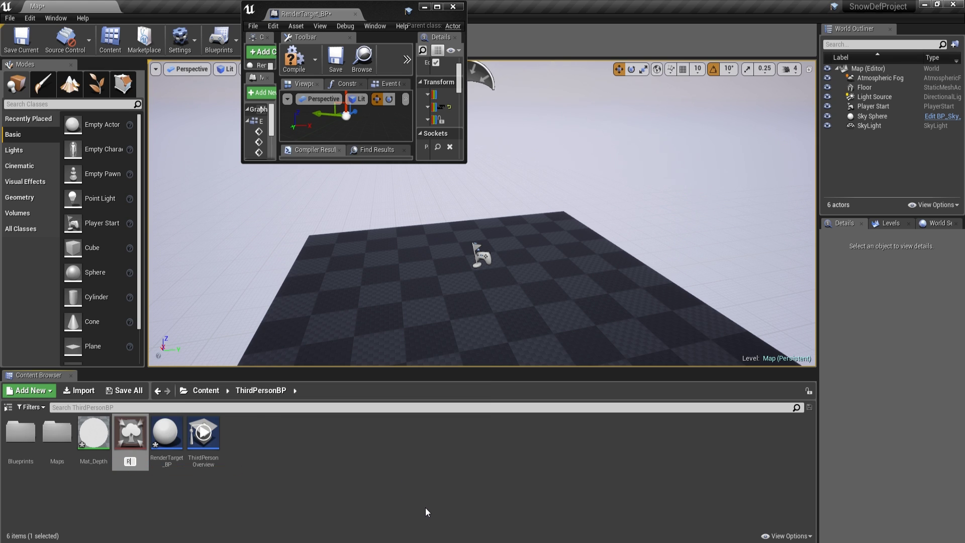
text(enderTarget)
key(Return)
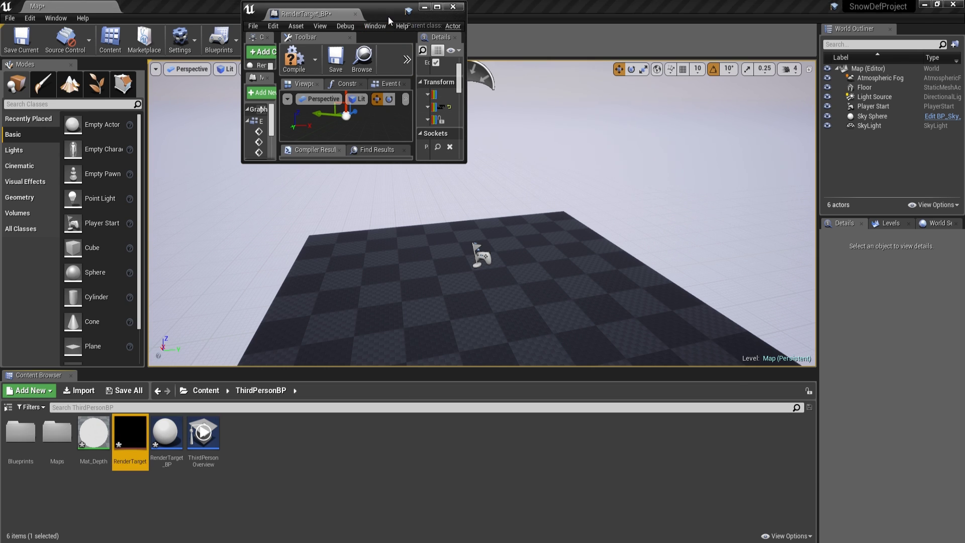
- Assign RenderTarget as the scene capture's Texture Target and set its Capture Source to Final Color (LDR) in RGB
double_click(389, 16)
click(868, 346)
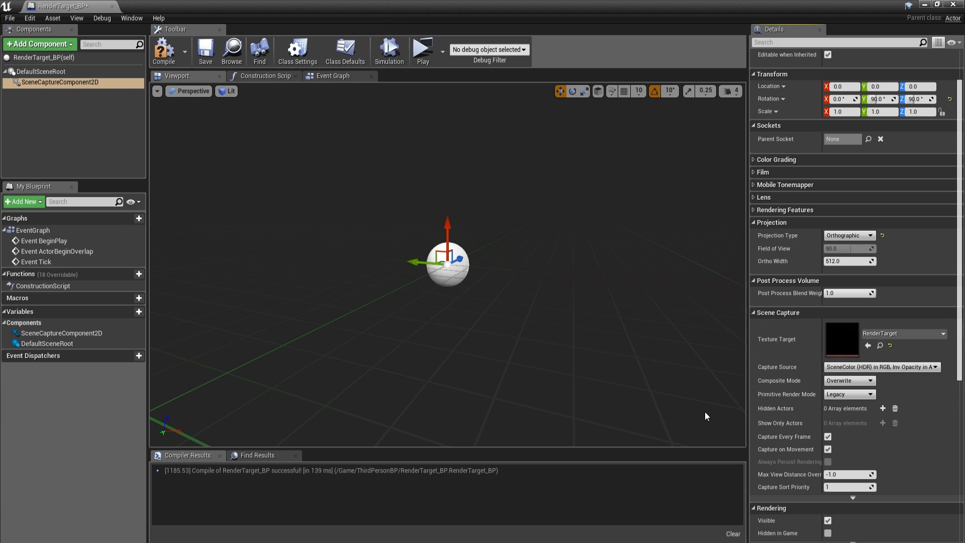
click(832, 368)
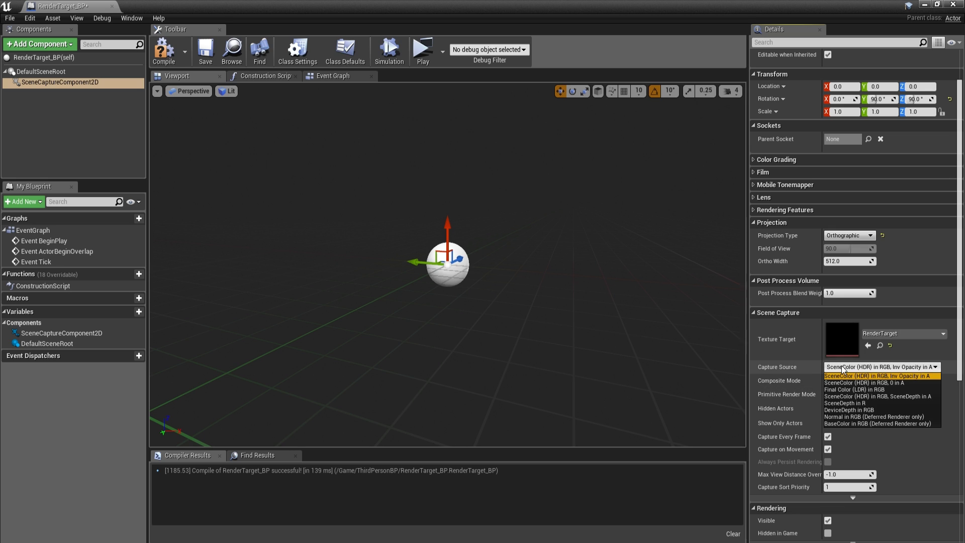
click(855, 390)
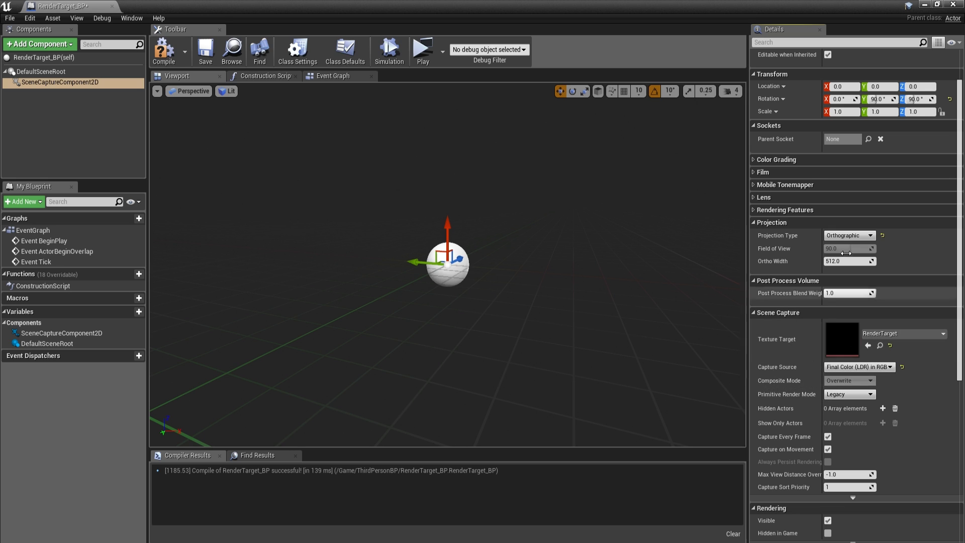
- Add an asset reference to the Mat_Depth material in the scene capture's Post Process Materials array
click(778, 42)
text(post pro)
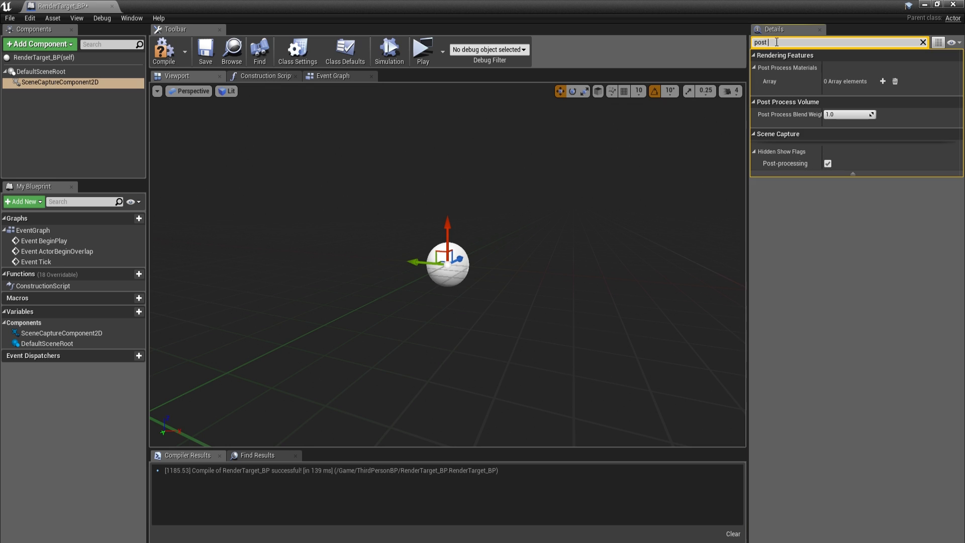
click(882, 81)
click(855, 96)
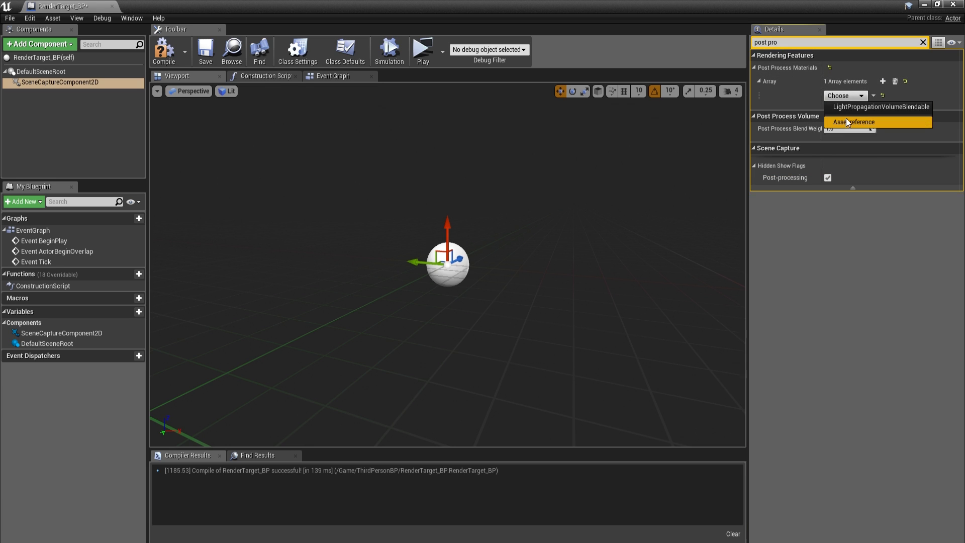
click(847, 121)
double_click(726, 1)
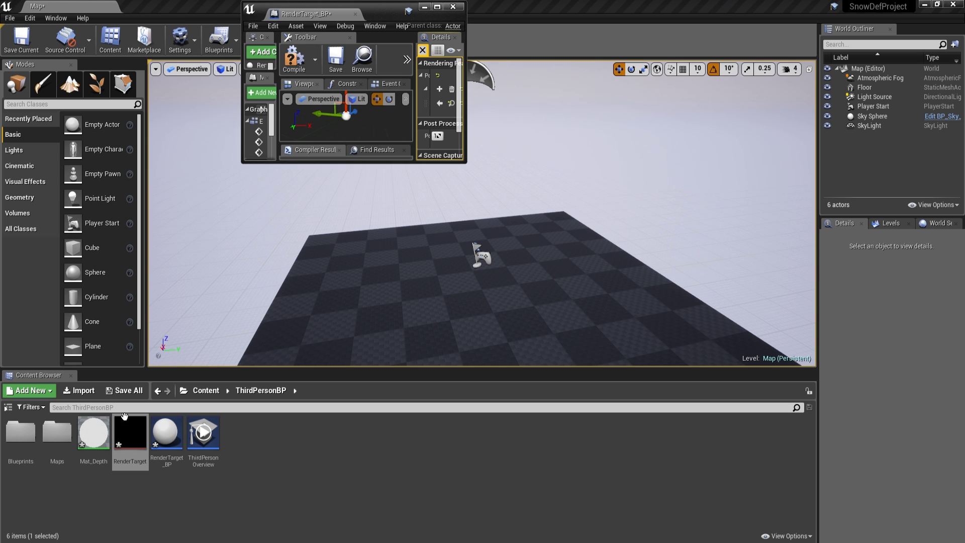
double_click(373, 9)
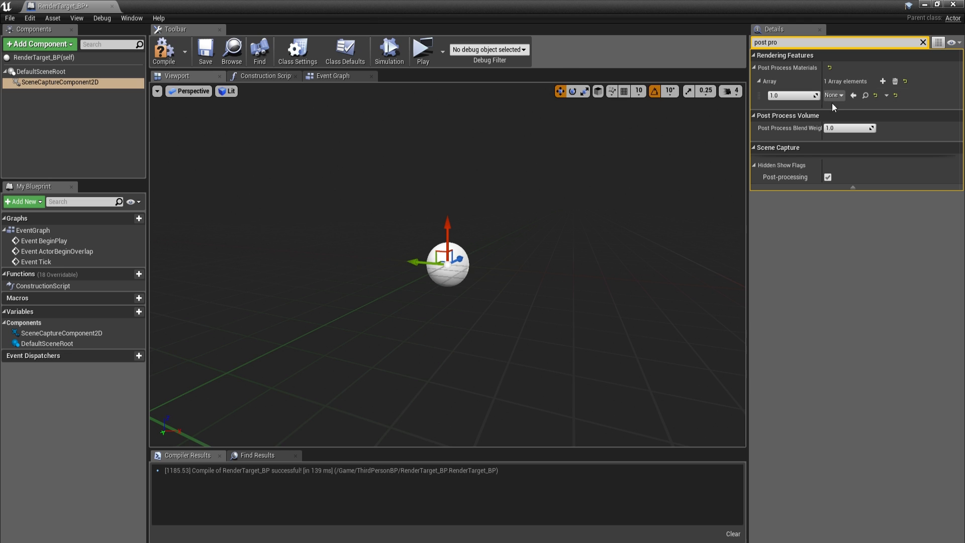
click(853, 96)
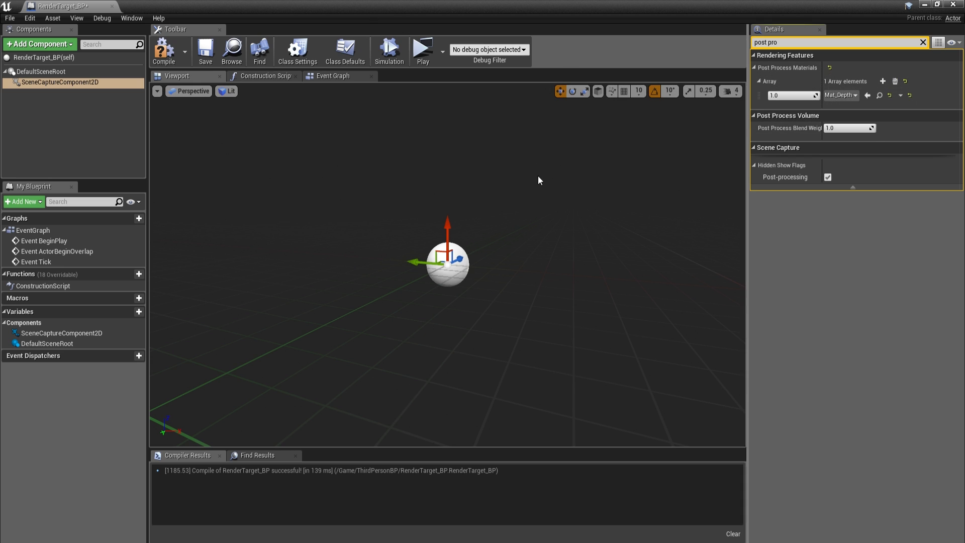
key(Escape)
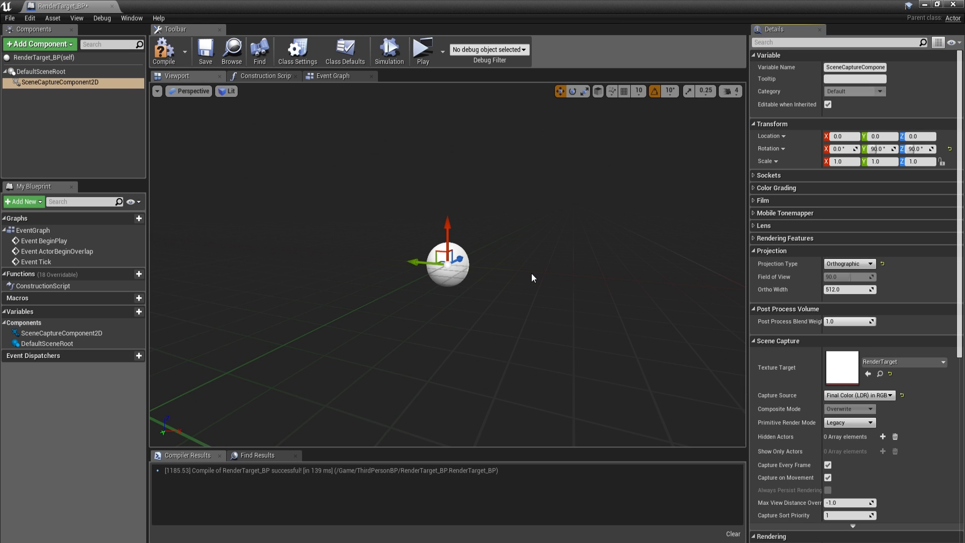
- Set the scene capture component's Ortho Width to 2048
click(838, 289)
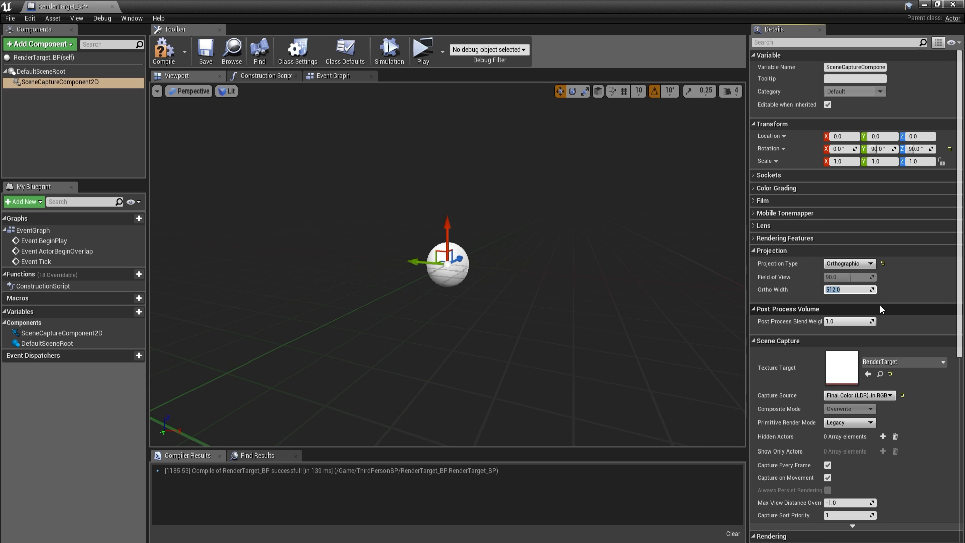
text(2048)
key(Return)
mouse_move(602, 254)
right_down()
mouse_move(578, 226)
mouse_move(601, 261)
right_up()
scroll(601, 253, down, 2)
mouse_move(519, 253)
right_down()
mouse_move(508, 259)
mouse_move(521, 245)
right_up()
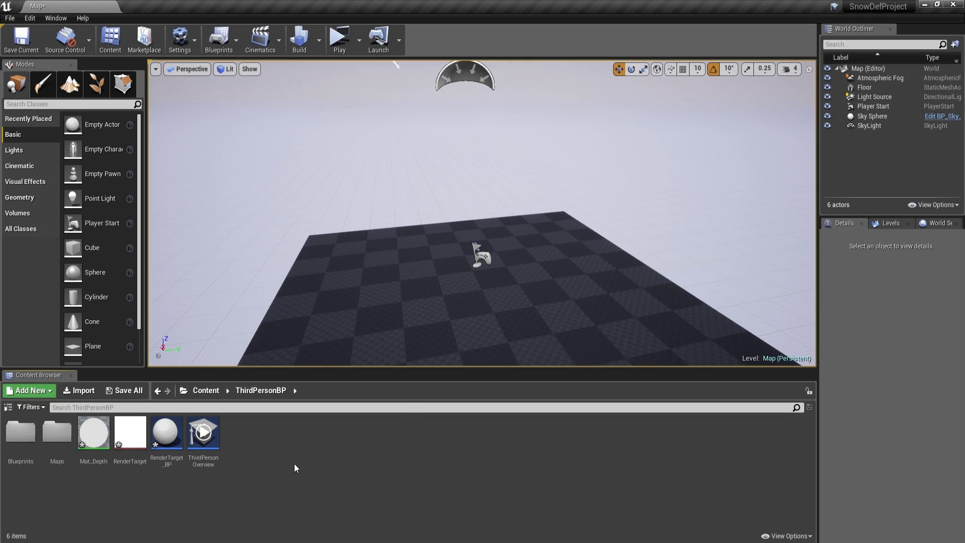
- Create a Material Parameter Collection named SnowMPC in the ThirdPersonBP folder
right_click(294, 464)
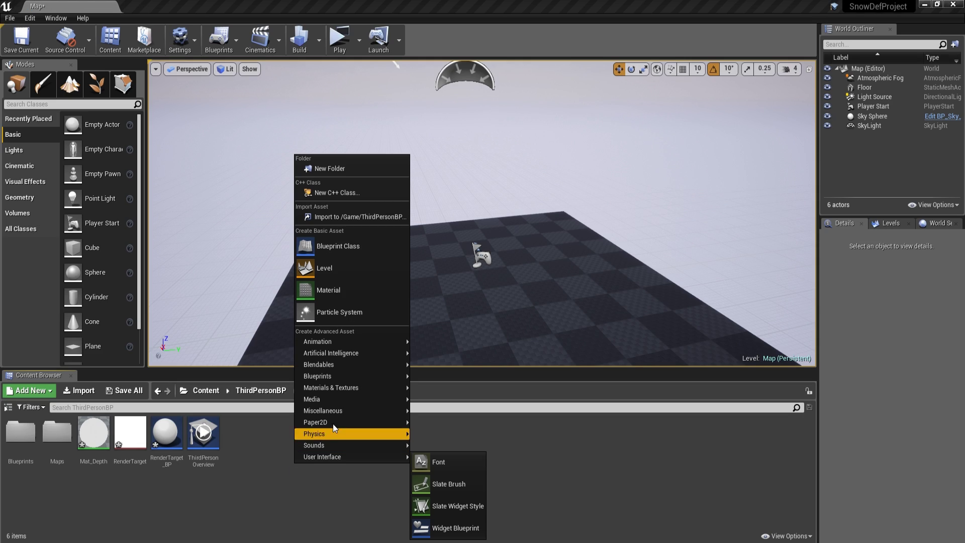
mouse_move(333, 388)
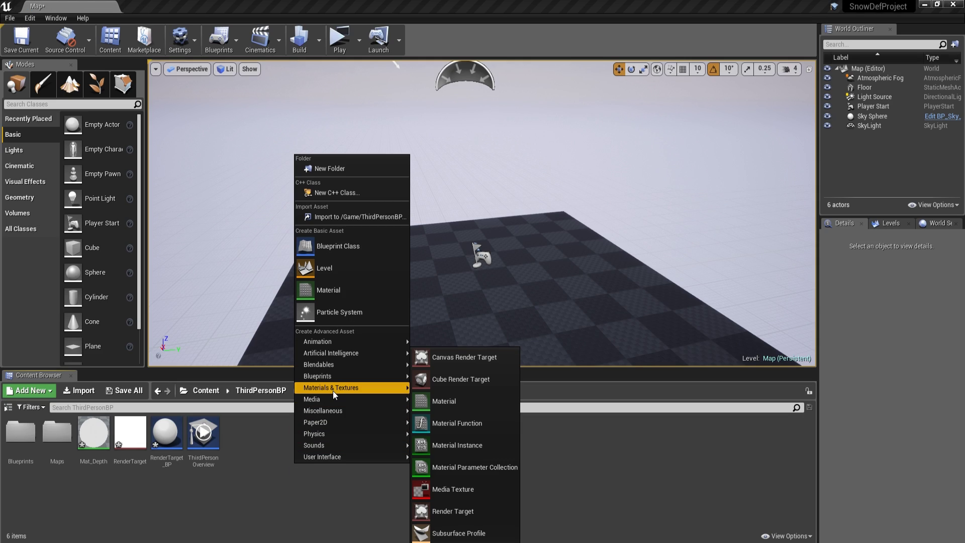
mouse_move(343, 386)
click(465, 470)
text(Snow)
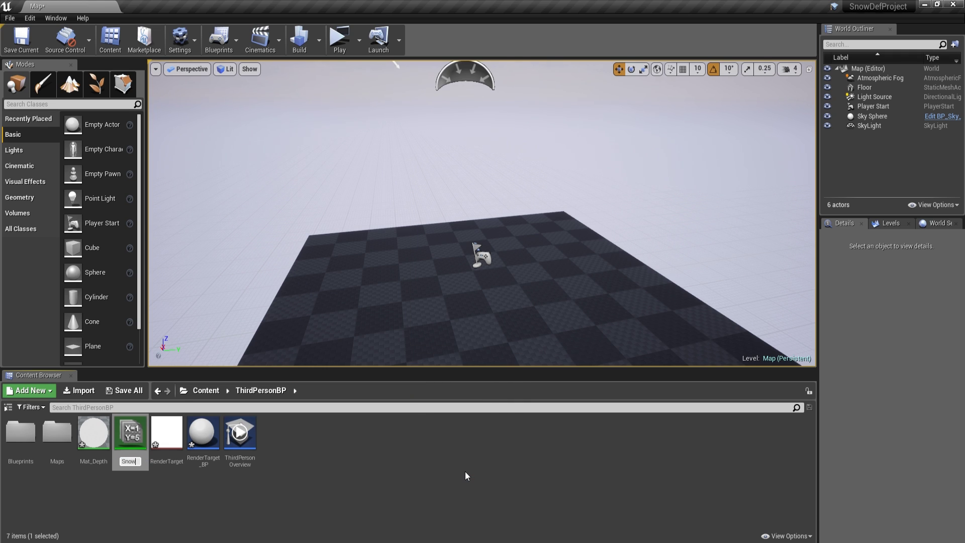
text(MPC)
key(Return)
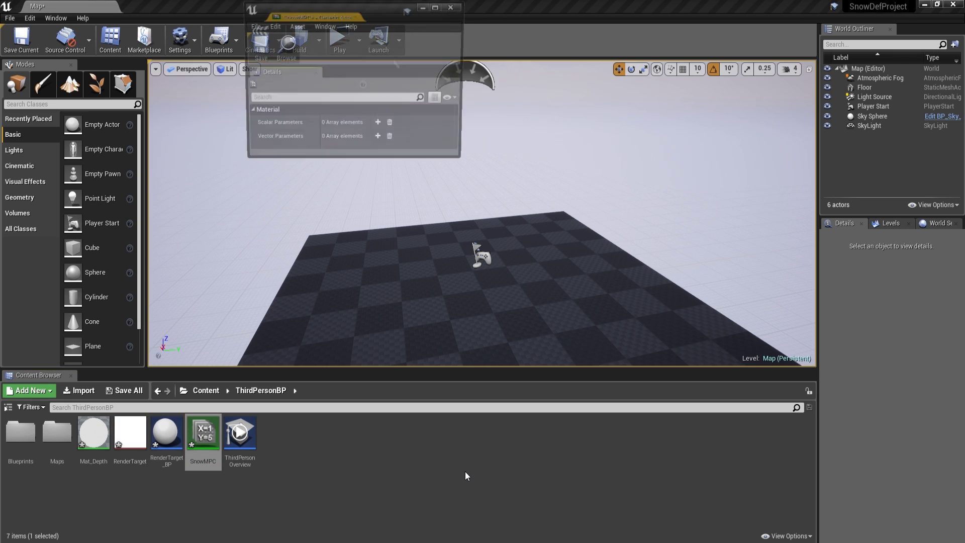
- Add a scalar parameter named Size to SnowMPC, then save and close the collection
double_click(385, 13)
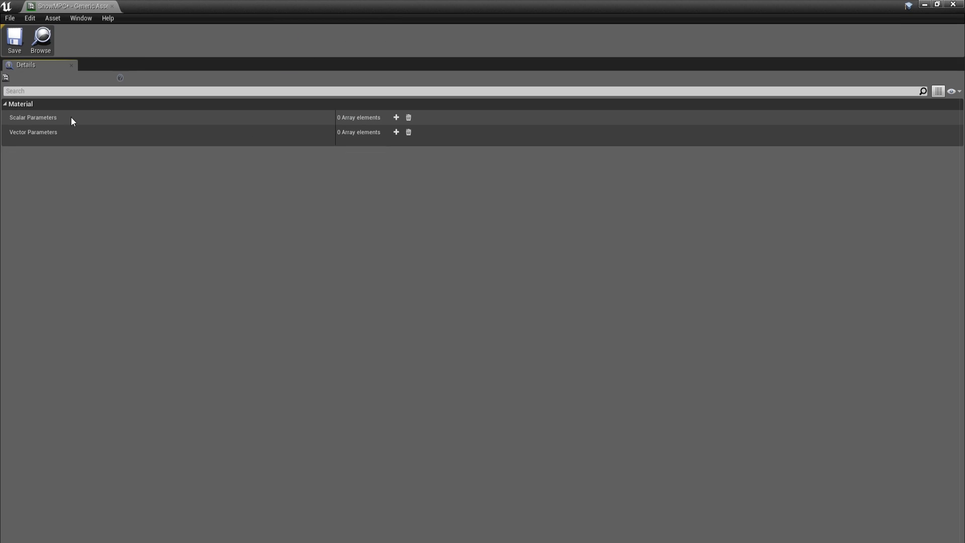
click(397, 117)
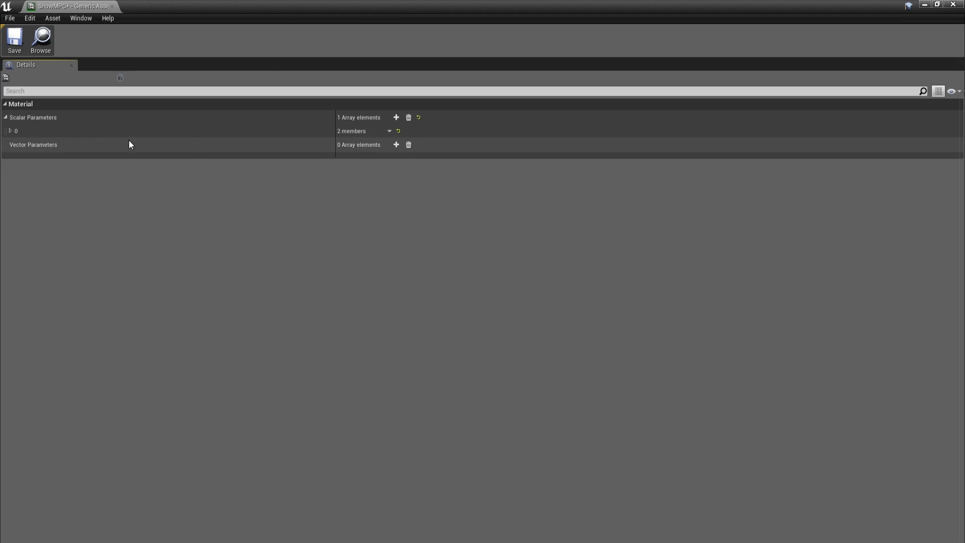
click(10, 131)
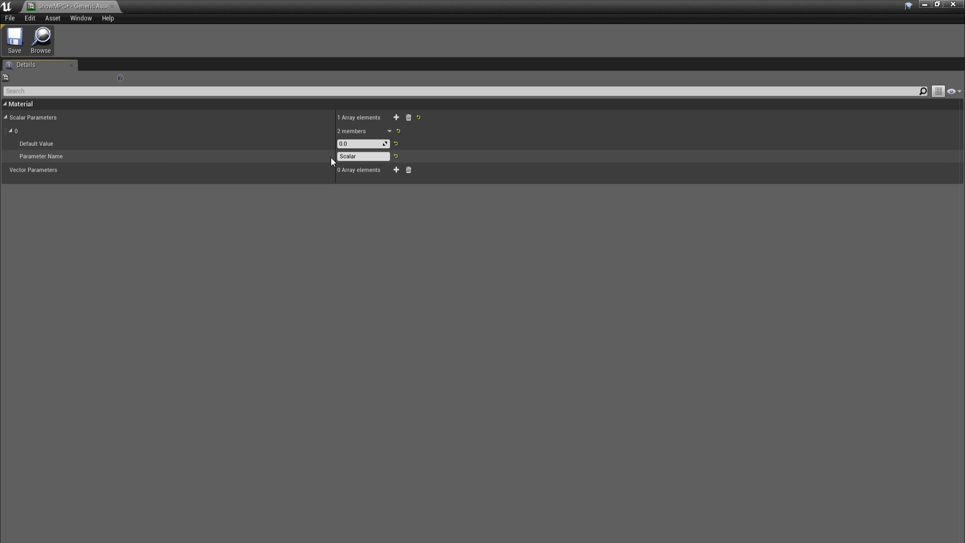
click(347, 156)
text(Size)
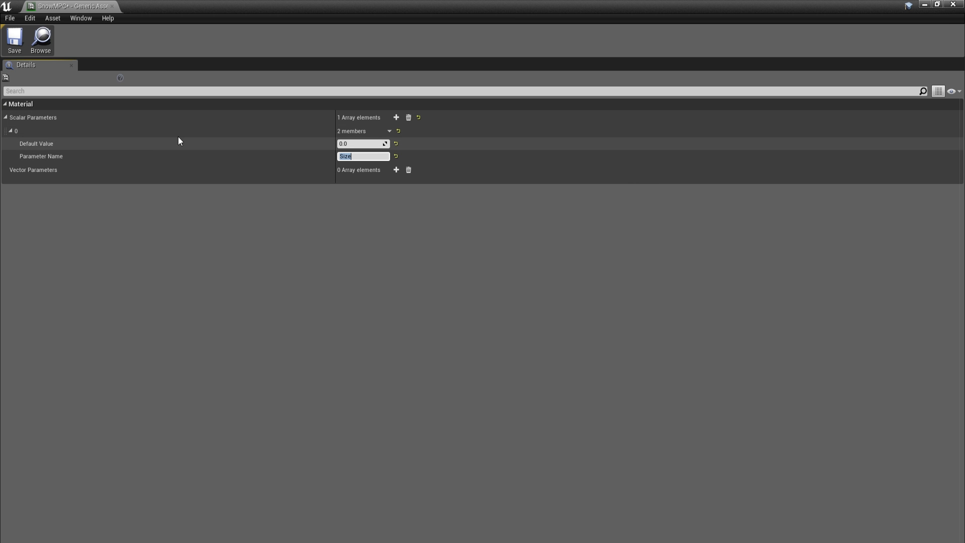
click(14, 40)
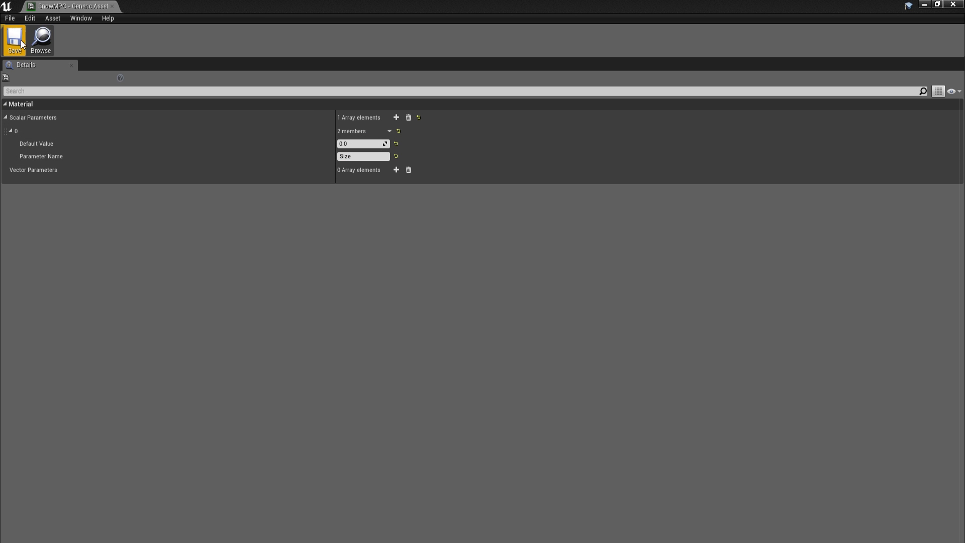
click(954, 4)
- Open RenderTarget_BP's event graph and delete the ActorBeginOverlap and Tick event nodes
double_click(167, 432)
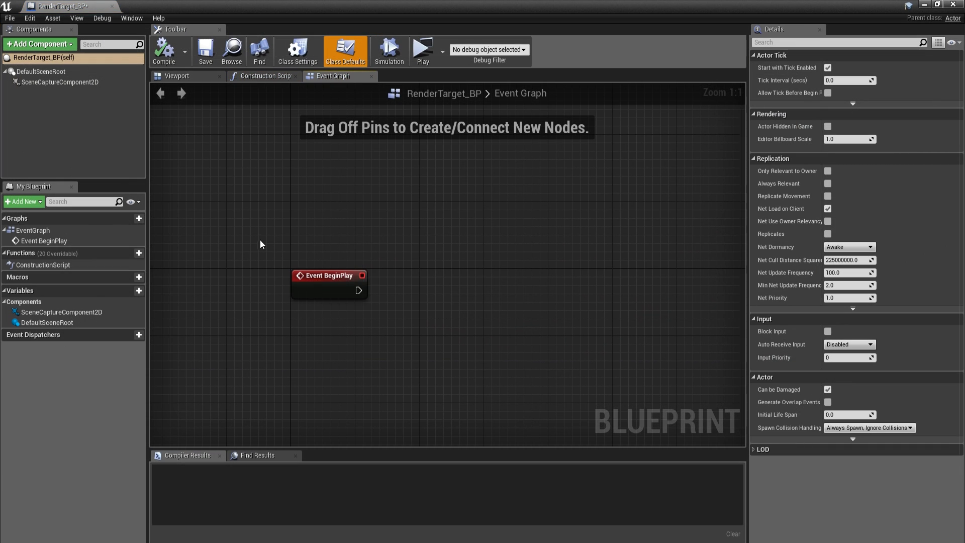
drag(260, 240, 433, 319)
right_click(442, 318)
click(319, 252)
right_drag(319, 252, 261, 244)
- Connect a Set Scalar Parameter Value node to Event BeginPlay, using the SnowMPC collection and the Size parameter
drag(299, 282, 456, 273)
text(set scala)
key(Return)
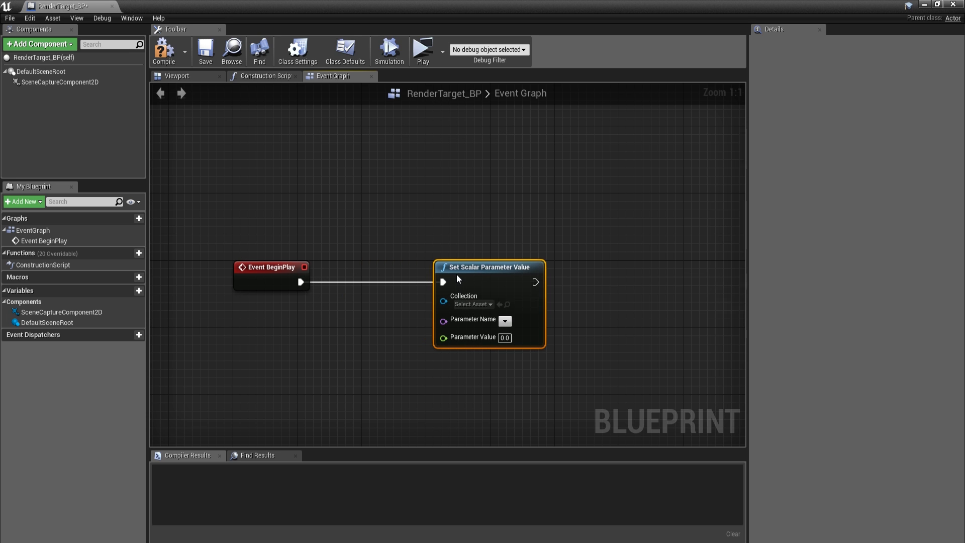
click(472, 304)
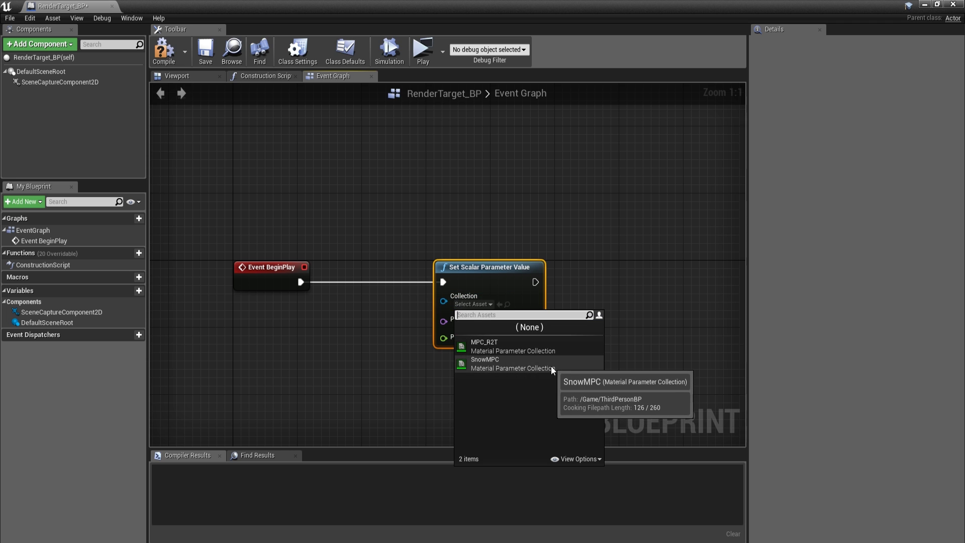
click(518, 367)
right_drag(499, 374, 483, 348)
click(489, 297)
click(491, 308)
right_drag(413, 338, 513, 356)
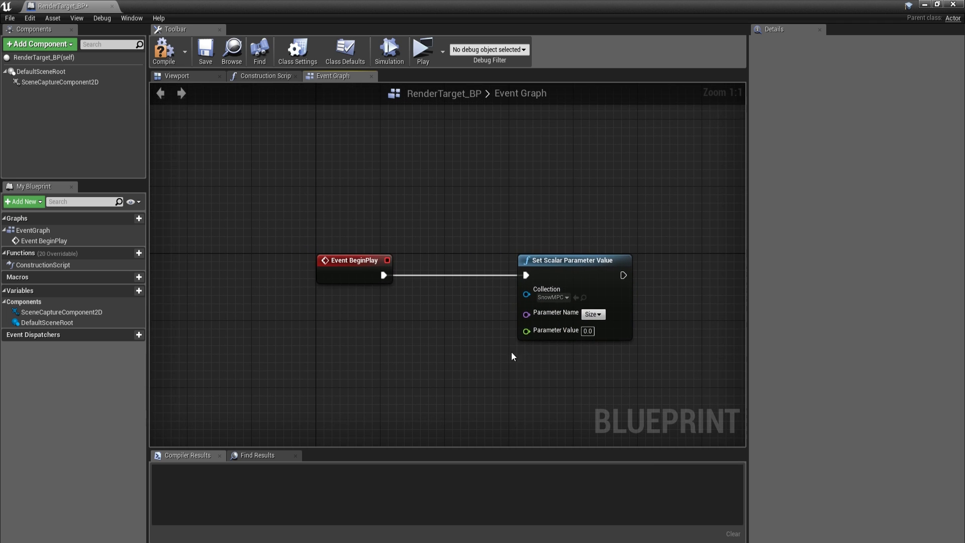
- Place a SceneCaptureComponent2D reference in the event graph and get its Ortho Width from it
drag(43, 84, 225, 318)
drag(316, 329, 343, 332)
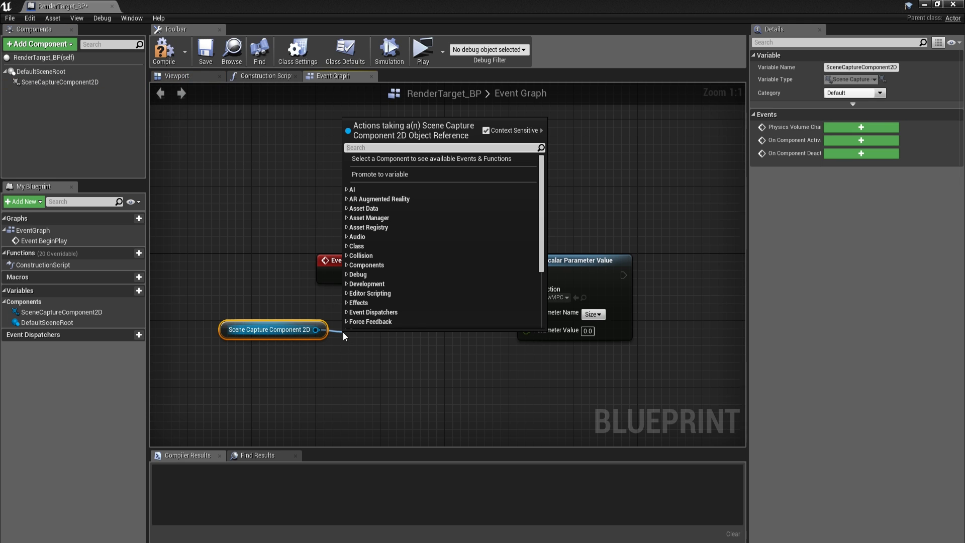
text(widt)
key(Return)
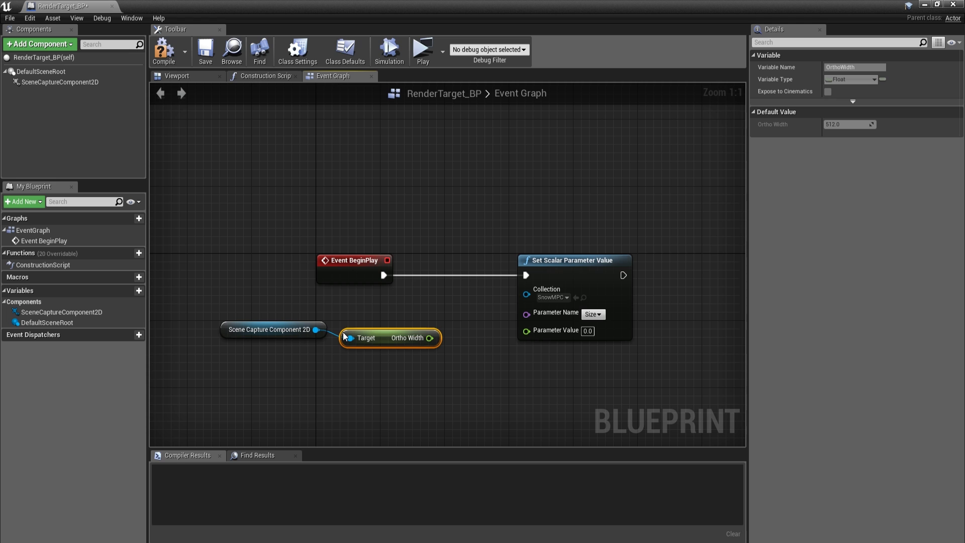
- Connect the Ortho Width output to the Parameter Value input of the Set Scalar Parameter Value node
drag(430, 330, 538, 330)
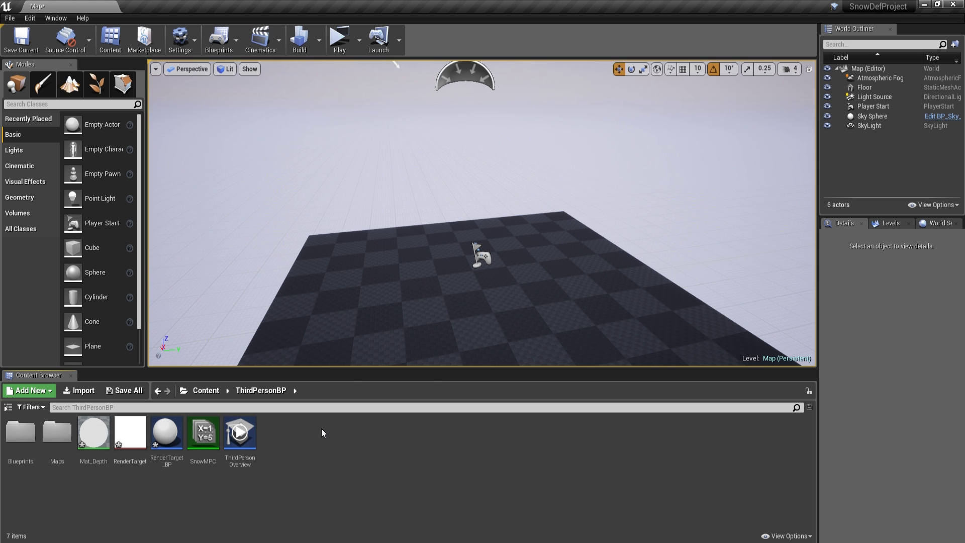
- Create a material named Snow_Mat in the ThirdPersonBP folder and open it for editing
right_click(321, 428)
click(366, 260)
text(Snow_Mat)
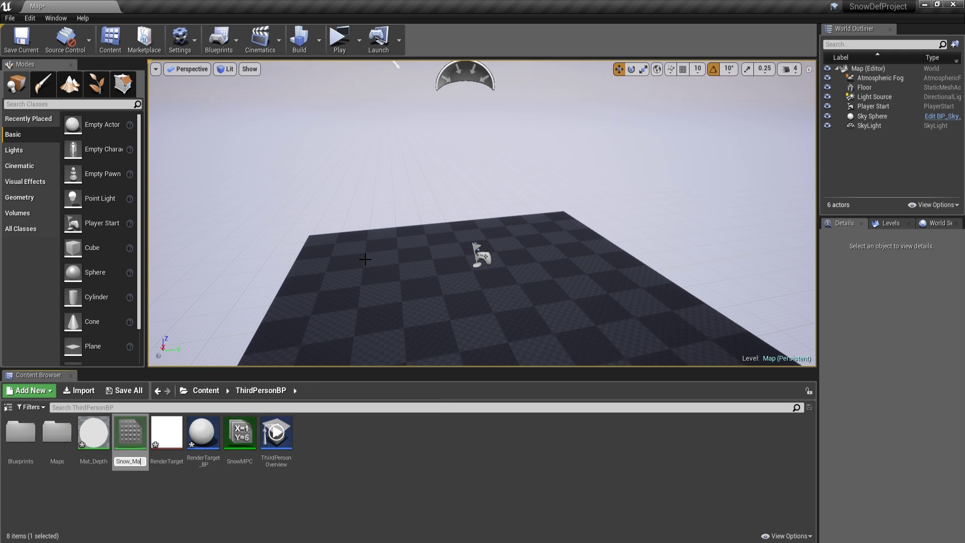
key(Return)
right_drag(386, 206, 367, 234)
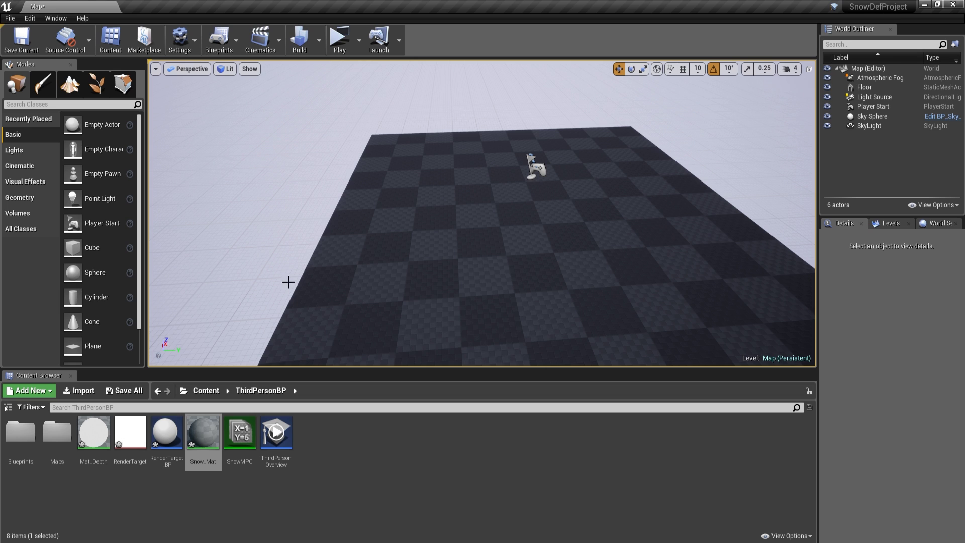
double_click(203, 433)
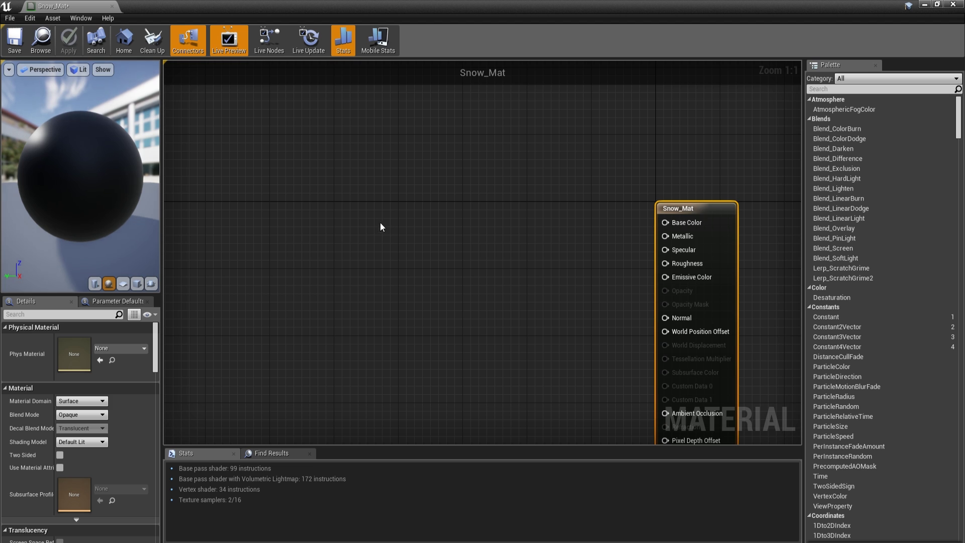
- Place two Constant3Vector nodes one above the other, well ahead of the Snow_Mat result node
click(365, 217)
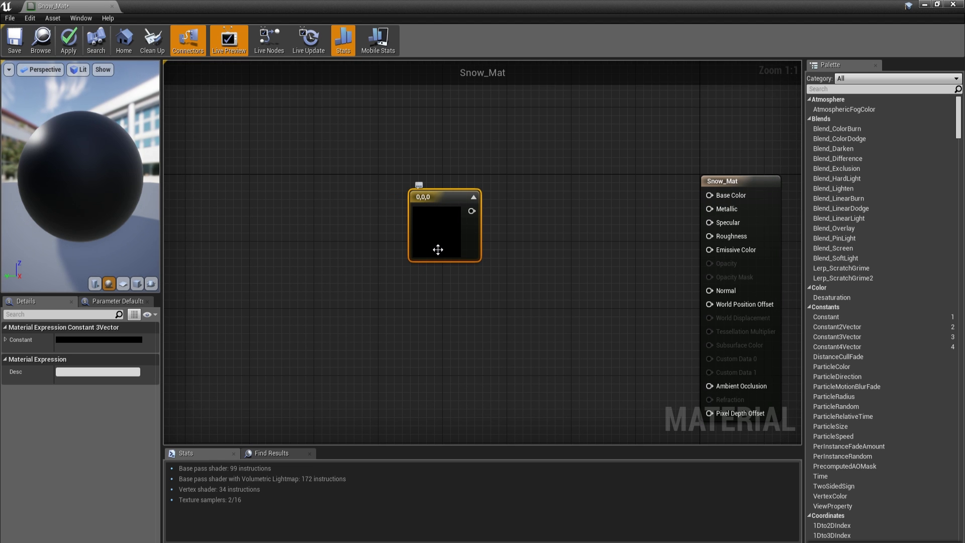
drag(438, 250, 407, 225)
key(3)
click(378, 272)
right_drag(404, 317, 429, 327)
drag(317, 209, 427, 307)
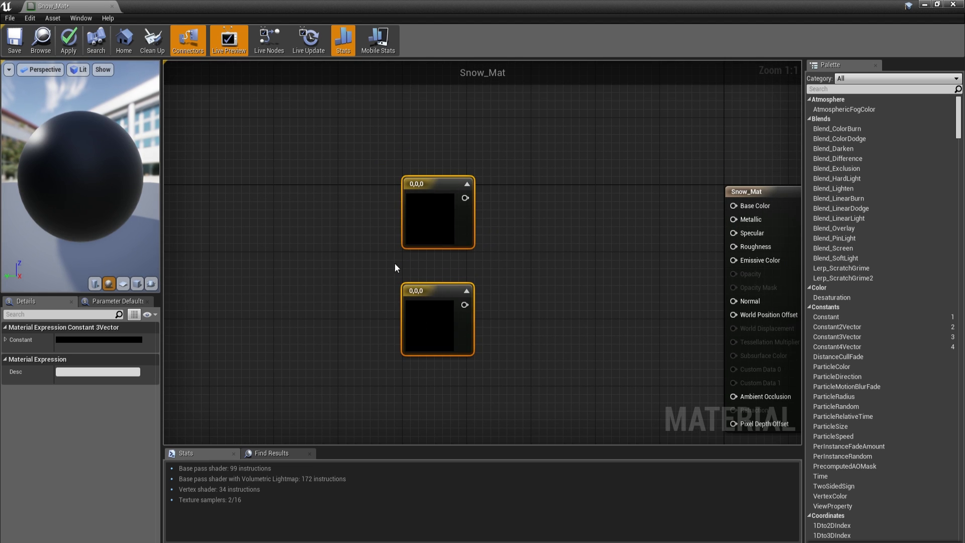
right_drag(371, 248, 351, 254)
drag(428, 333, 356, 327)
click(436, 288)
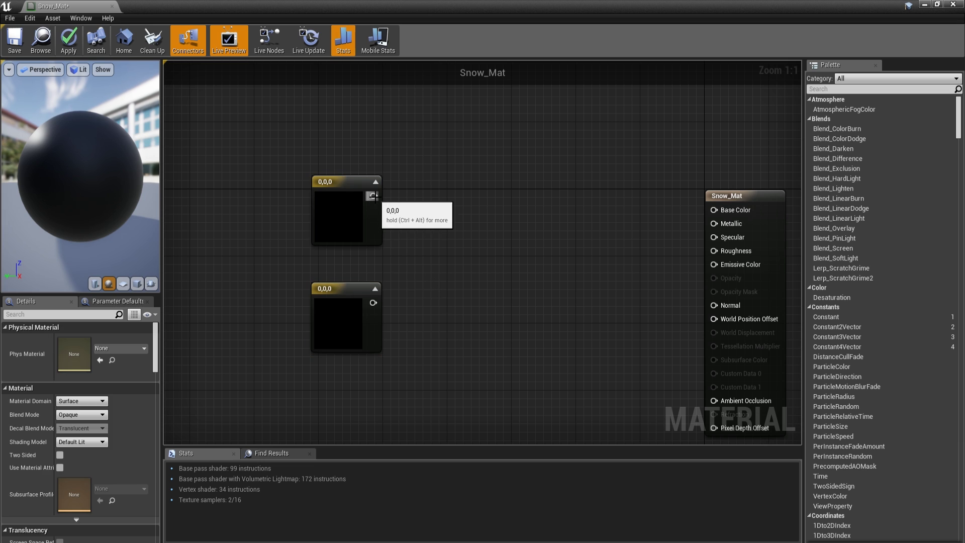
- Connect the two color constants to the A and B inputs of a new LinearInterpolate node
drag(373, 196, 399, 218)
text(linea)
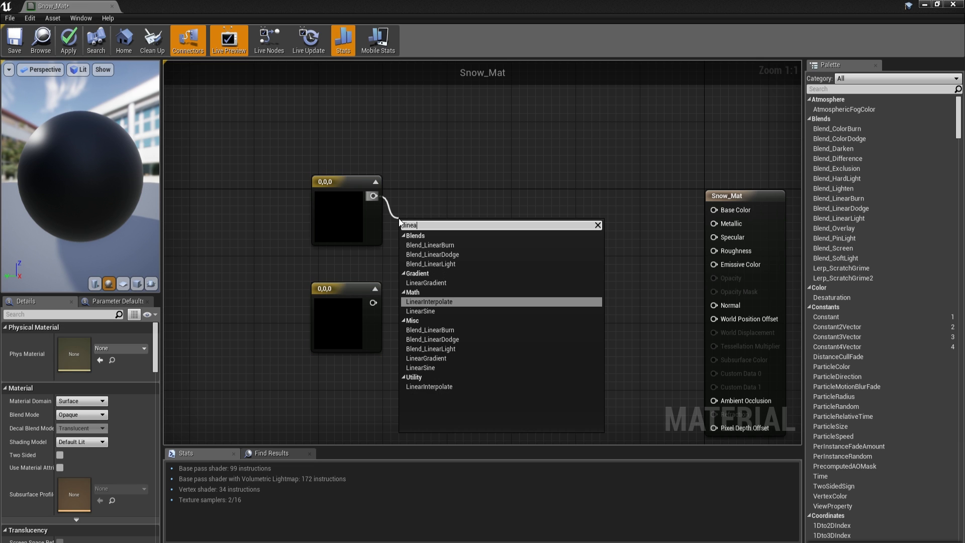
text( in)
key(Return)
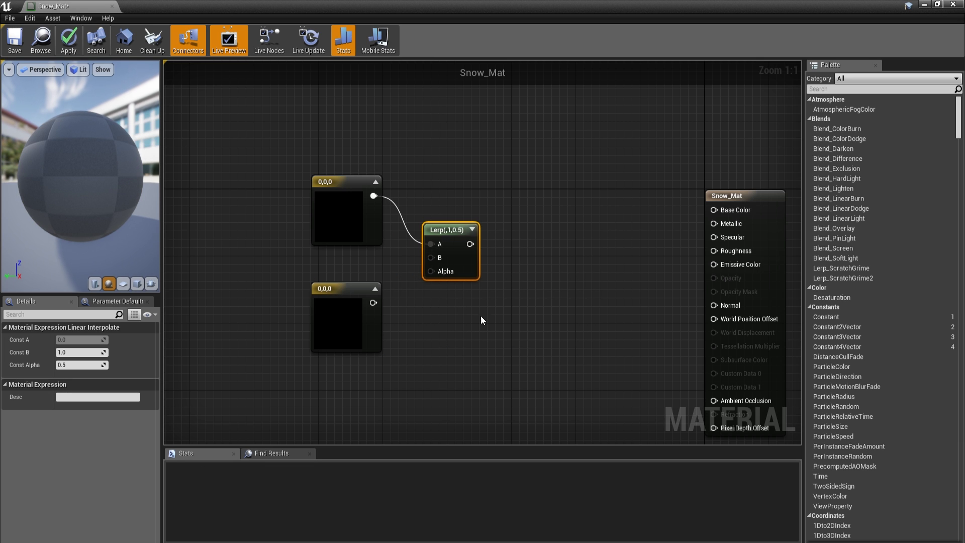
drag(372, 303, 431, 258)
- Set the Constant3Vector feeding the Lerp's A input to a pale snow blue of 0.776, 0.918, 1
double_click(349, 217)
click(404, 304)
drag(504, 312, 469, 233)
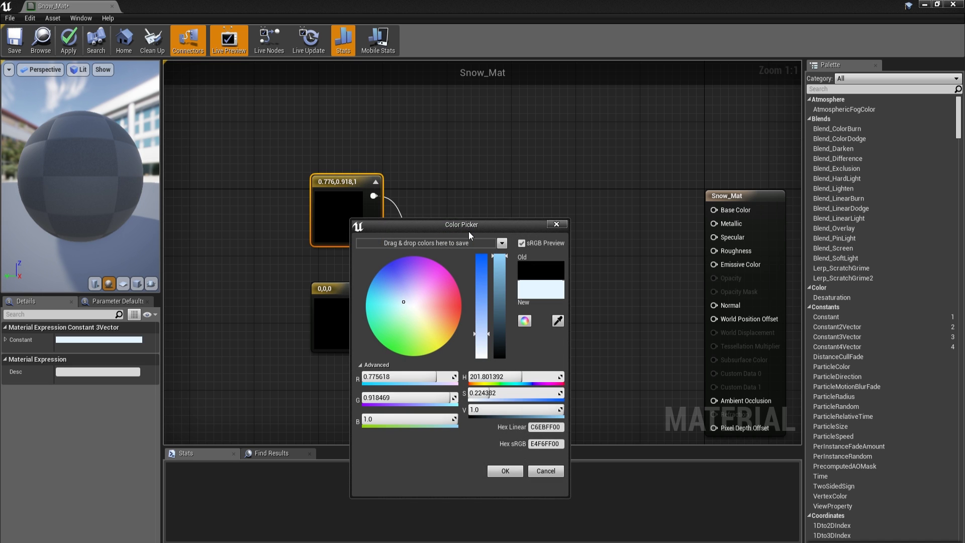
click(507, 470)
- Set the Constant3Vector feeding the Lerp's B input to a dark brown of 0.0469, 0.0169, 0.00364
double_click(355, 314)
click(463, 373)
drag(504, 402, 505, 397)
click(461, 367)
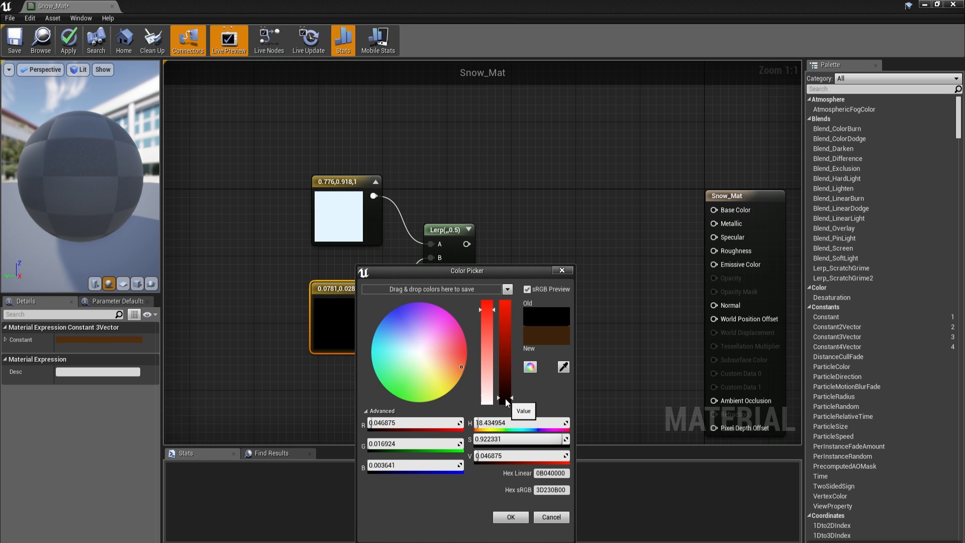
click(509, 517)
- Connect the Lerp output to the Base Color input of Snow_Mat
drag(554, 349, 302, 198)
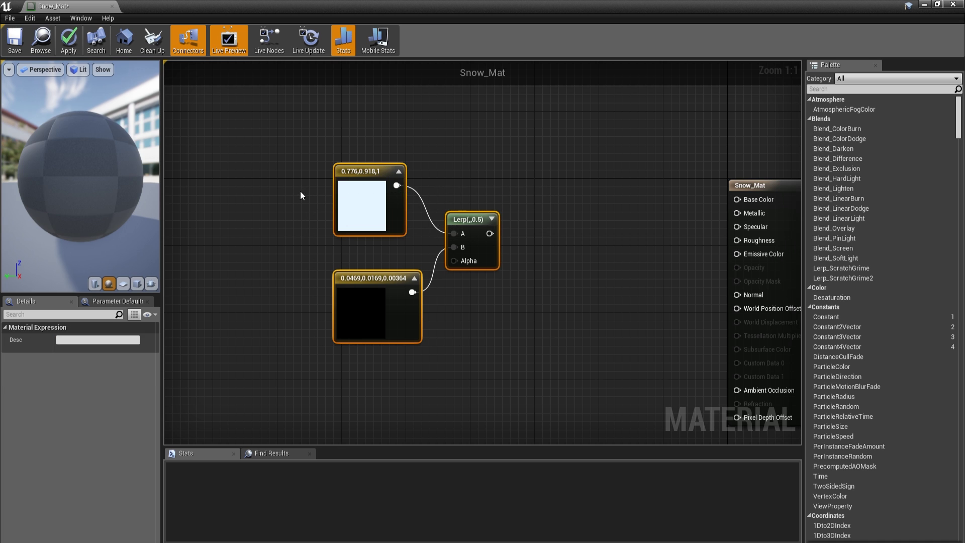
drag(491, 234, 737, 199)
scroll(503, 216, down, 3)
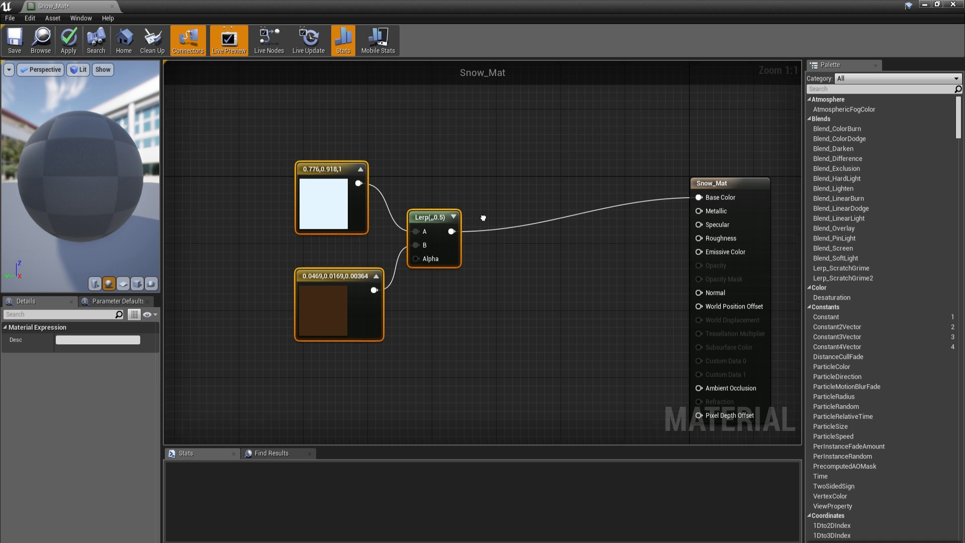
scroll(674, 158, up, 3)
- Set the D3D11 tessellation mode of Snow_Mat to Flat Tessellation
click(686, 156)
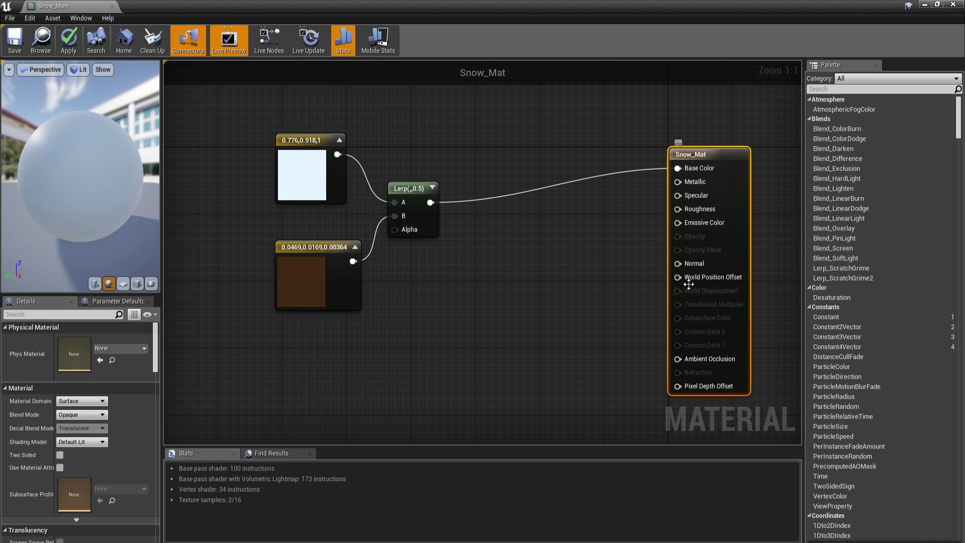
click(87, 315)
text(tess)
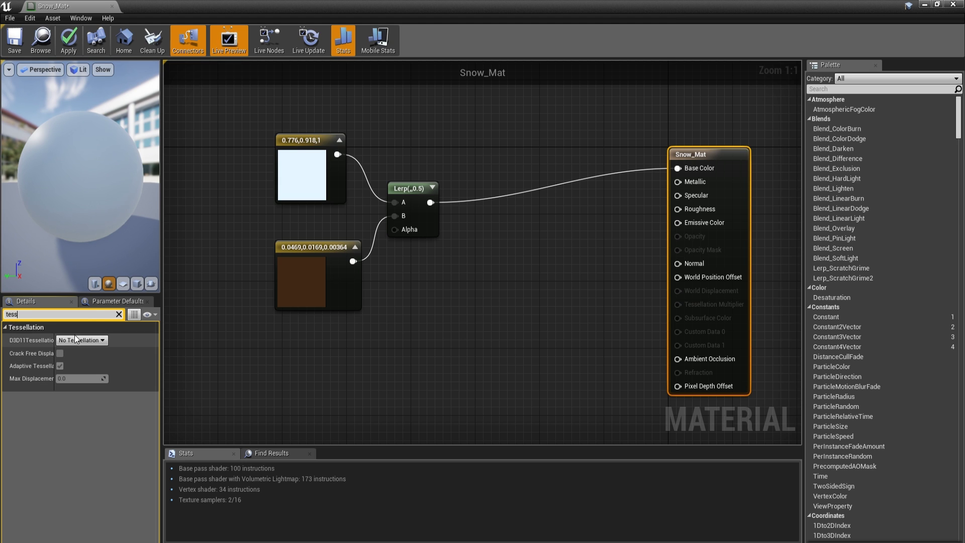
click(80, 340)
click(78, 360)
click(320, 347)
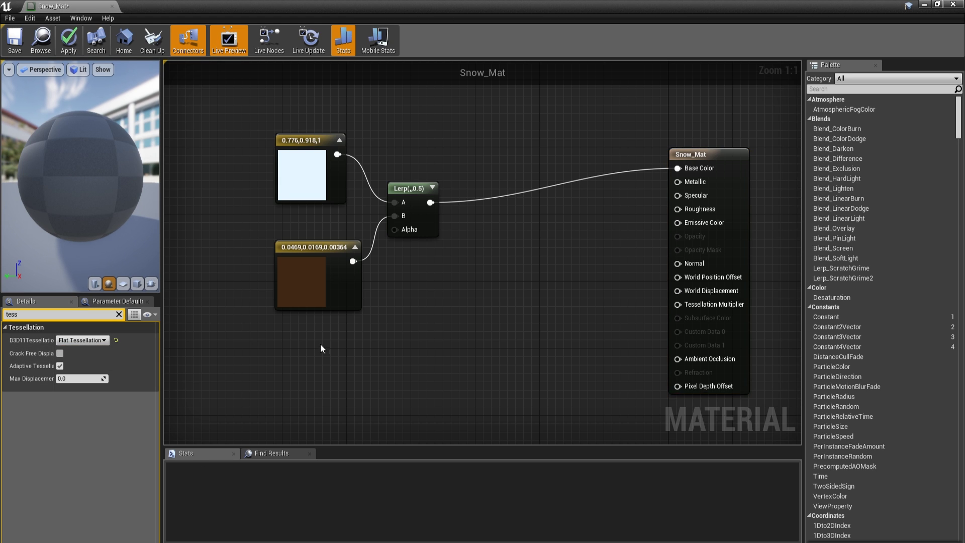
- Add a Constant node feeding the Metallic input of Snow_Mat
right_drag(320, 345, 310, 328)
drag(684, 166, 609, 186)
text(con)
key(Return)
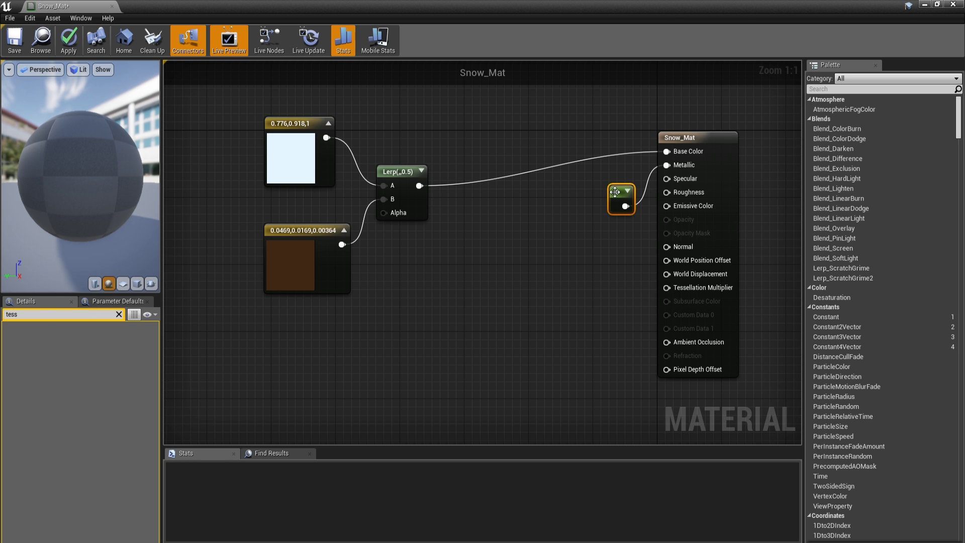
drag(681, 185, 678, 179)
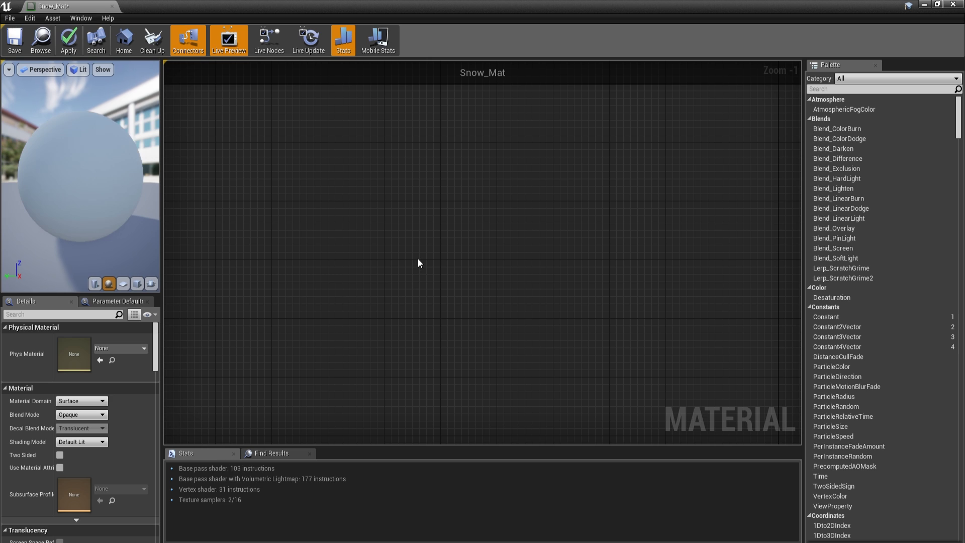
- Add an Absolute World Position node in an empty part of the graph and pass it through an R and G Component Mask
right_click(419, 260)
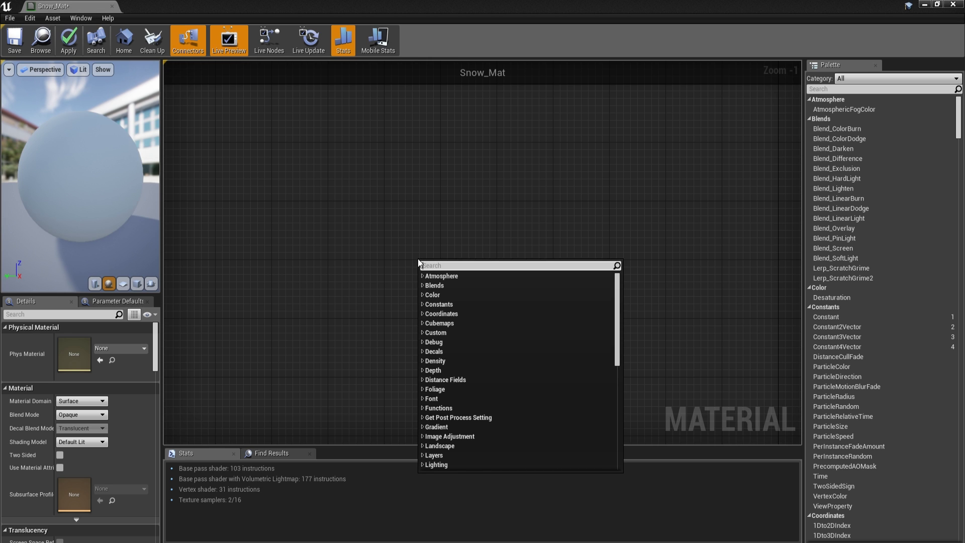
text(wor)
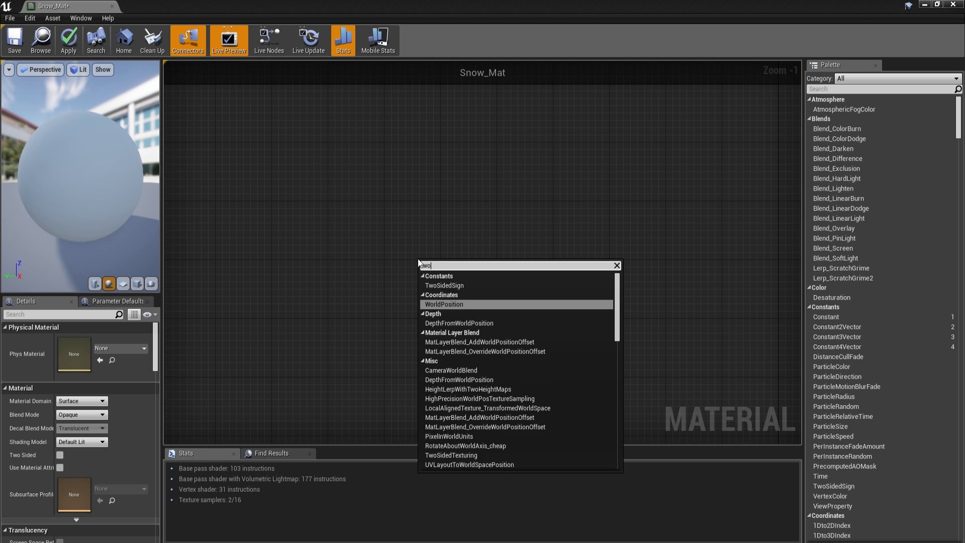
key(Return)
scroll(489, 265, up, 1)
right_drag(489, 265, 394, 263)
drag(394, 284, 439, 275)
text(mask)
key(Return)
right_drag(439, 276, 358, 294)
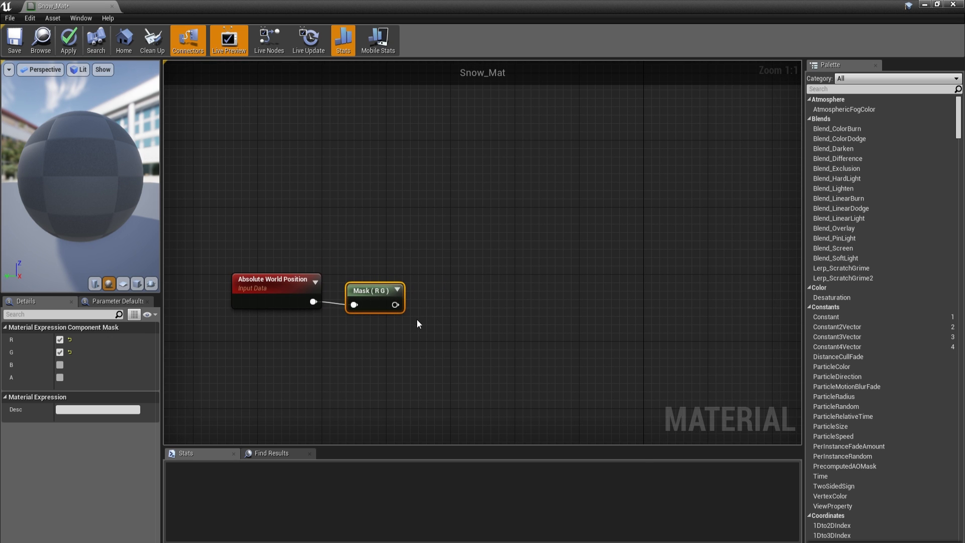
- Feed the Component Mask output into the A input of a new Multiply node
right_drag(417, 318, 382, 331)
drag(360, 316, 389, 315)
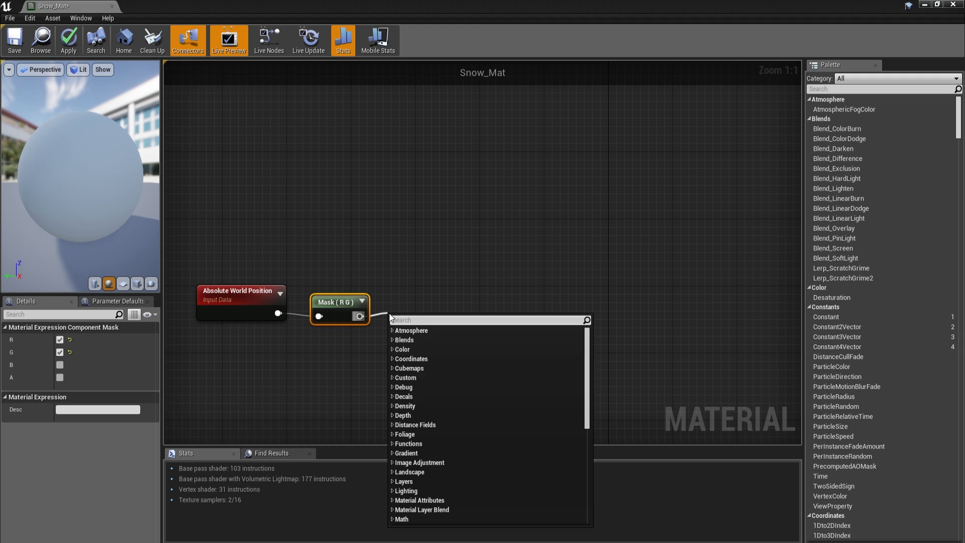
text(mult)
key(Return)
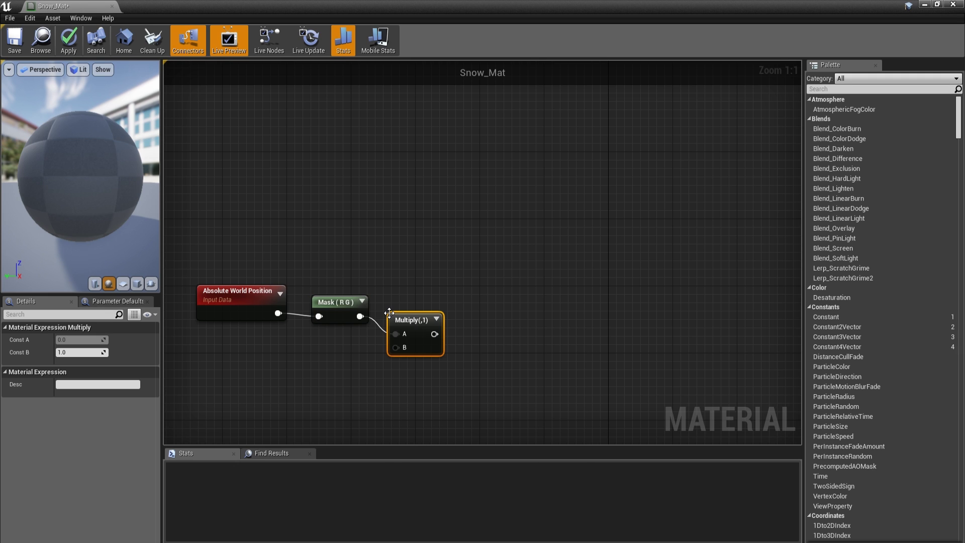
- Connect a Constant2Vector to the Multiply node's B input and set its values to -1 and 1
key(2)
click(312, 351)
drag(333, 372, 396, 348)
click(92, 339)
text(-1)
key(Tab)
text(1)
drag(451, 390, 205, 269)
click(321, 250)
- Feed the Multiply output into a new Add node and move that node further along the graph
right_drag(321, 249, 268, 217)
right_drag(371, 275, 278, 285)
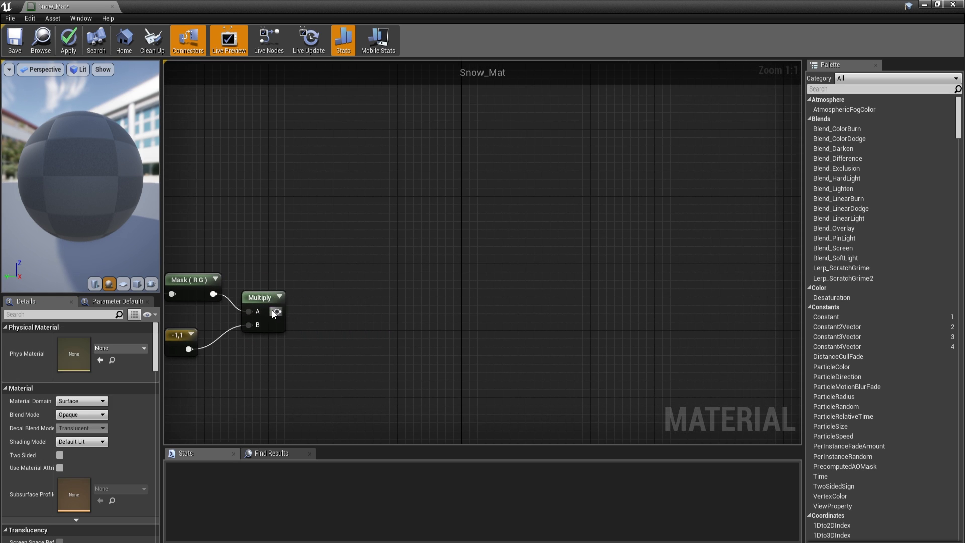
drag(277, 312, 345, 314)
text(add)
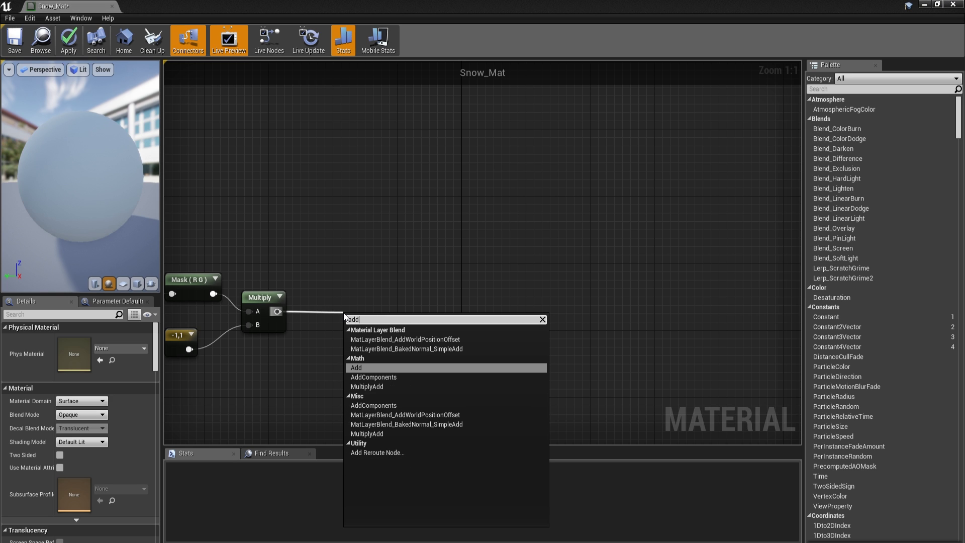
key(Return)
drag(369, 326, 528, 306)
- Place a Collection Parameter node below the Multiply node, using the SnowMPC collection and the Size parameter
right_click(331, 375)
text(col)
key(Return)
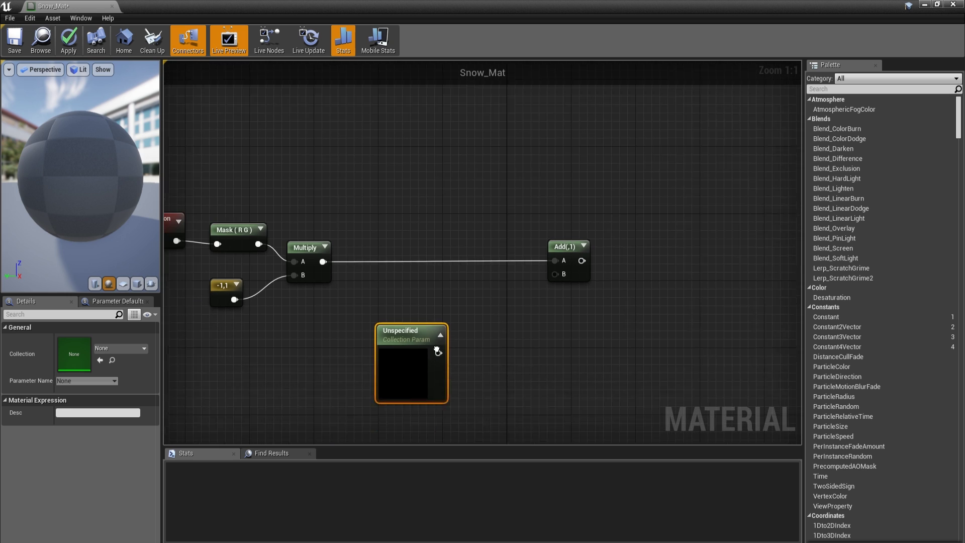
click(128, 348)
click(125, 203)
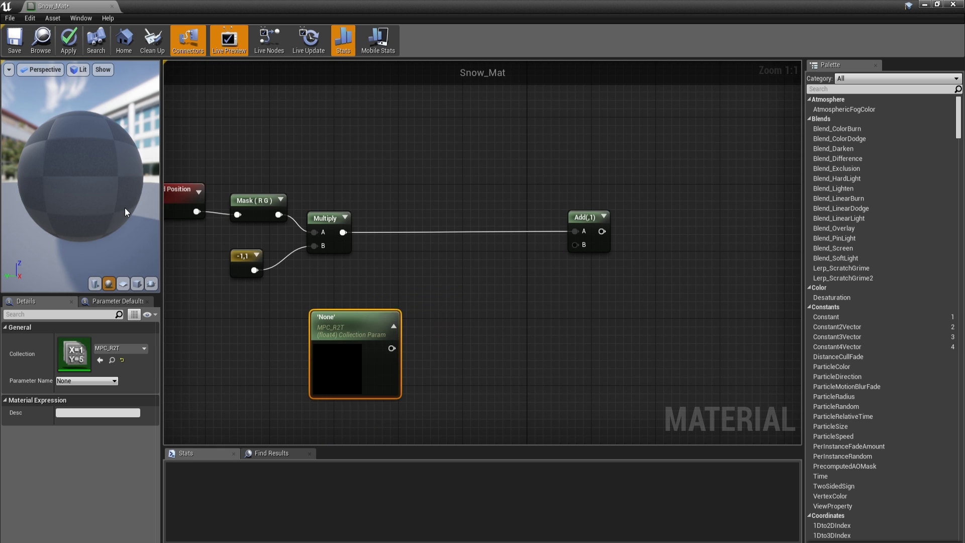
click(121, 348)
click(125, 218)
click(106, 382)
click(106, 391)
- Feed Size divided by 2 into the Add node's B input, and divide the Add result by Size, with a reroute node on that wire
drag(381, 333, 698, 227)
text(div)
key(Return)
click(541, 221)
text(divide)
key(Return)
drag(331, 370, 680, 245)
double_click(426, 361)
drag(425, 359, 609, 365)
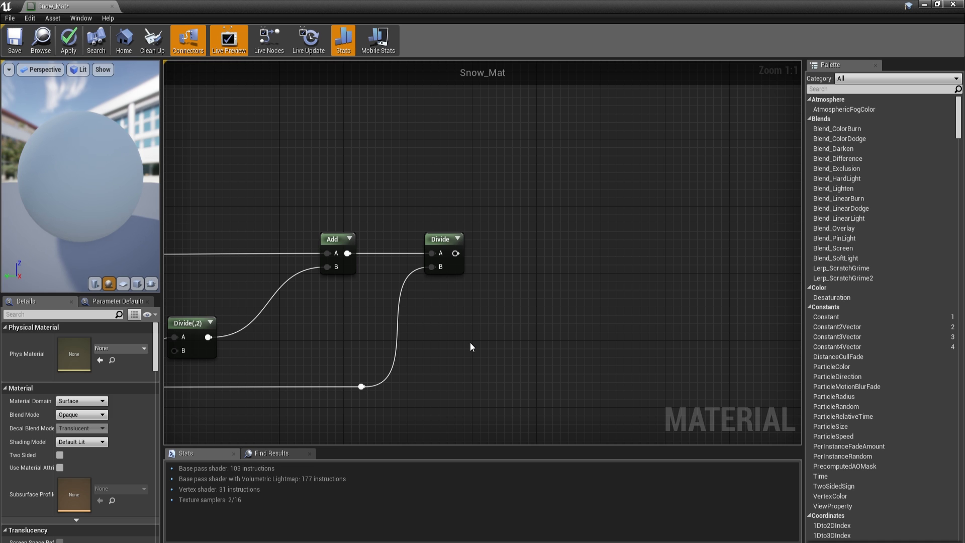
- Create a material function named MaskUV in the ThirdPersonBP folder and open it for editing
right_drag(458, 342, 426, 379)
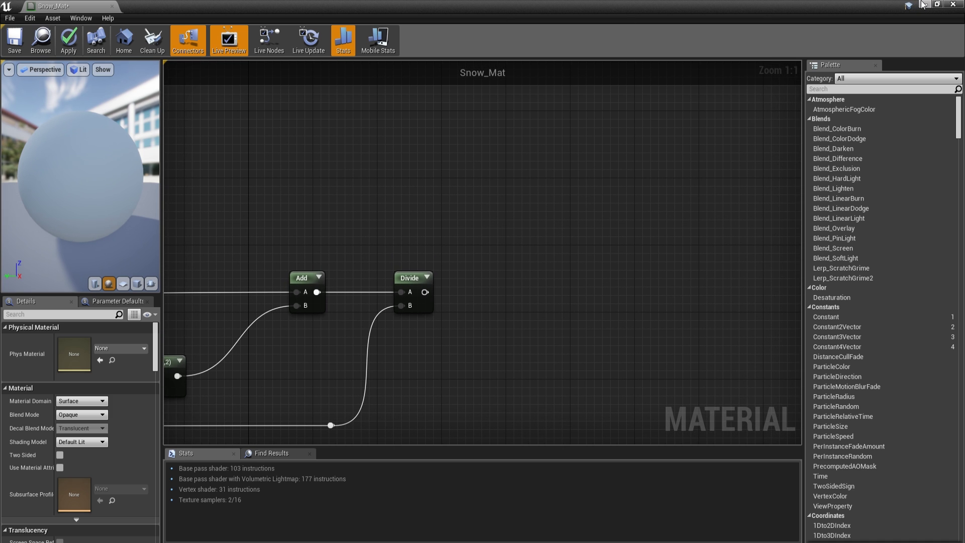
click(924, 4)
right_click(388, 439)
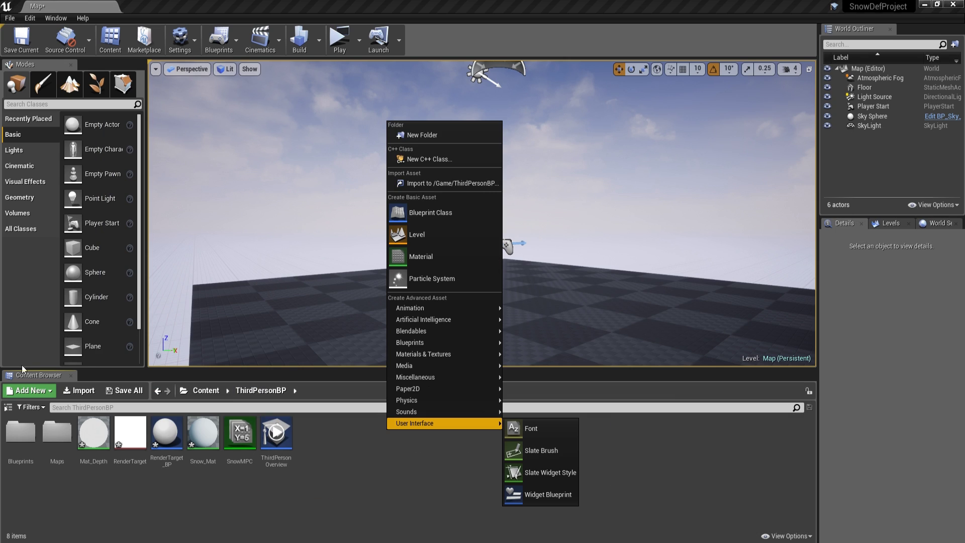
mouse_move(432, 354)
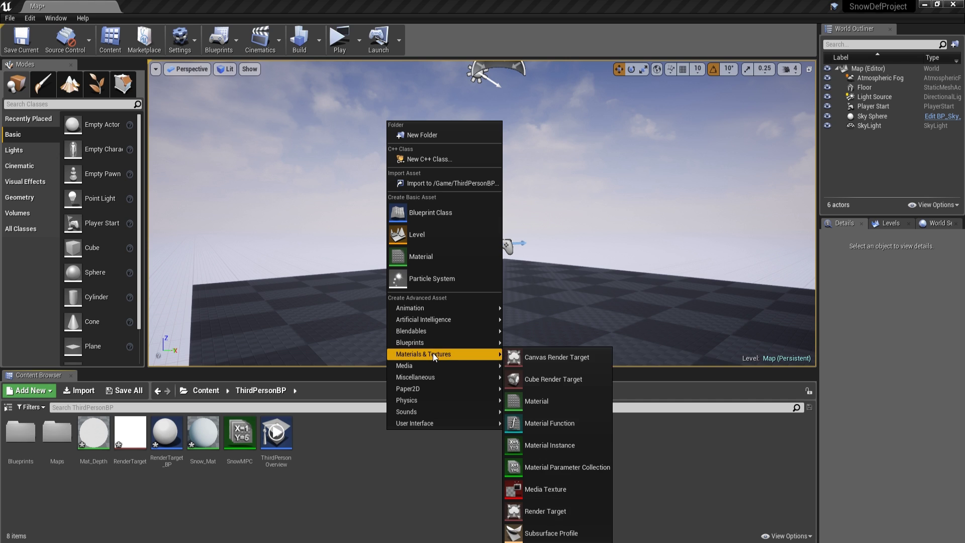
click(550, 423)
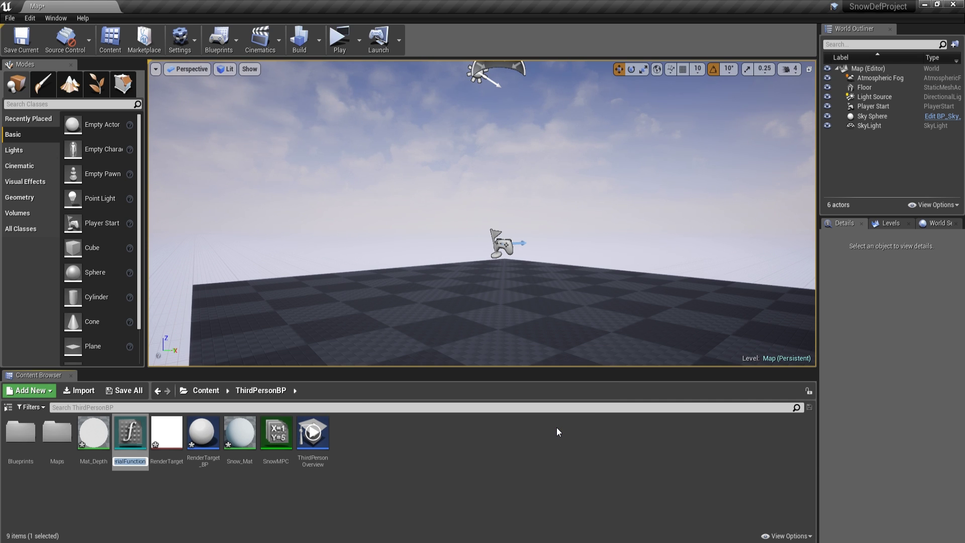
text(MaskUV)
key(Return)
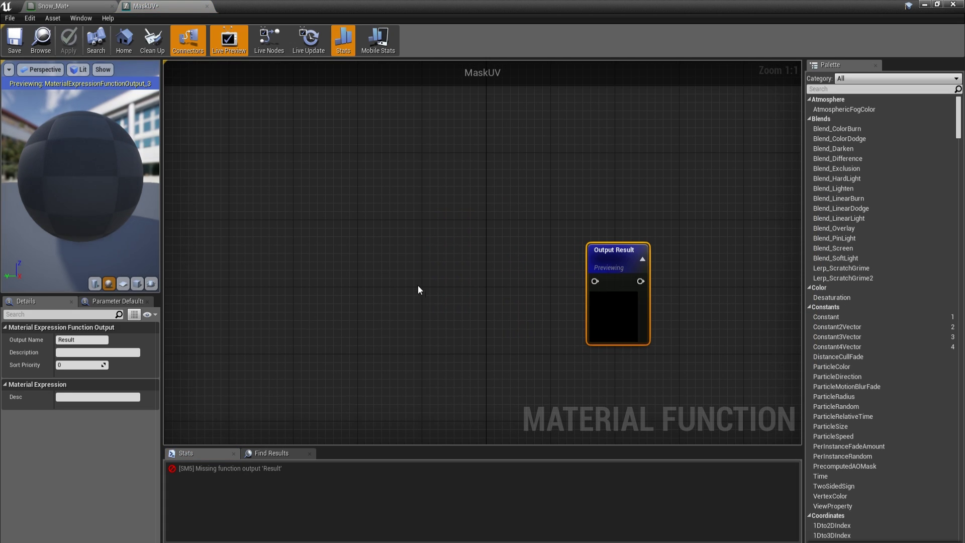
- Add a Function Input node to the MaskUV graph, set its input type to Vector 2, and place it before Output Result
right_click(412, 279)
text(input)
key(Return)
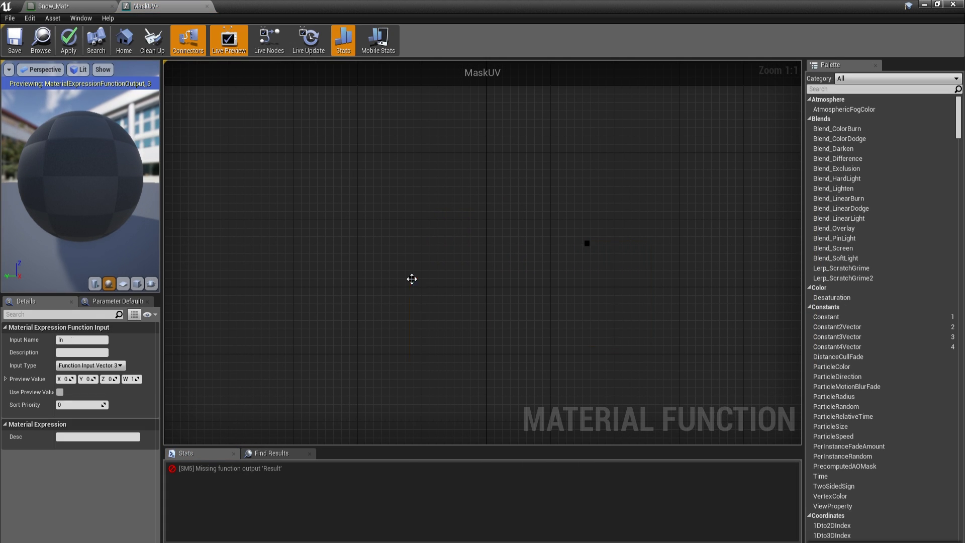
drag(456, 334, 373, 303)
click(90, 365)
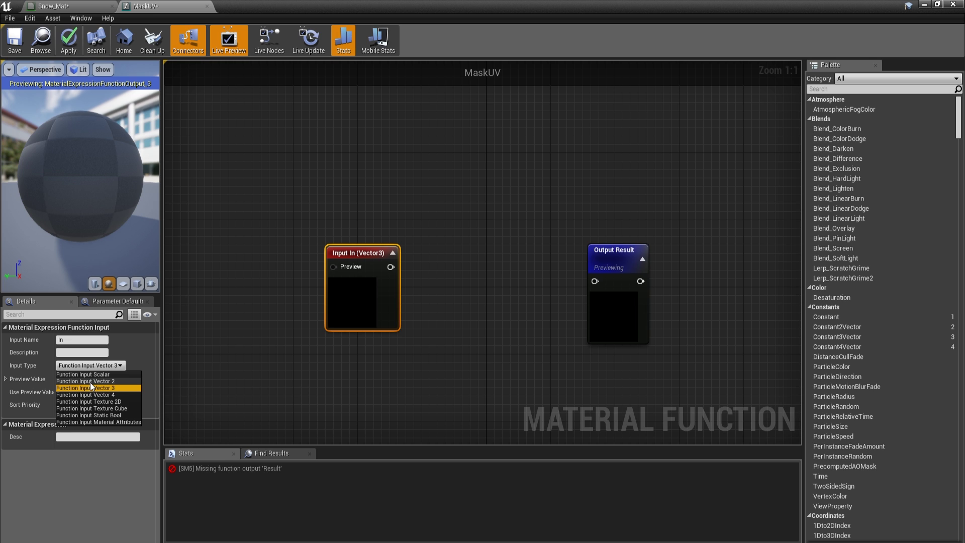
click(85, 381)
drag(331, 325, 258, 341)
- Feed the input into a new Custom node with output type CMOT Float 1 and name the node's input UV
drag(328, 285, 379, 267)
text(custom)
key(Return)
click(80, 353)
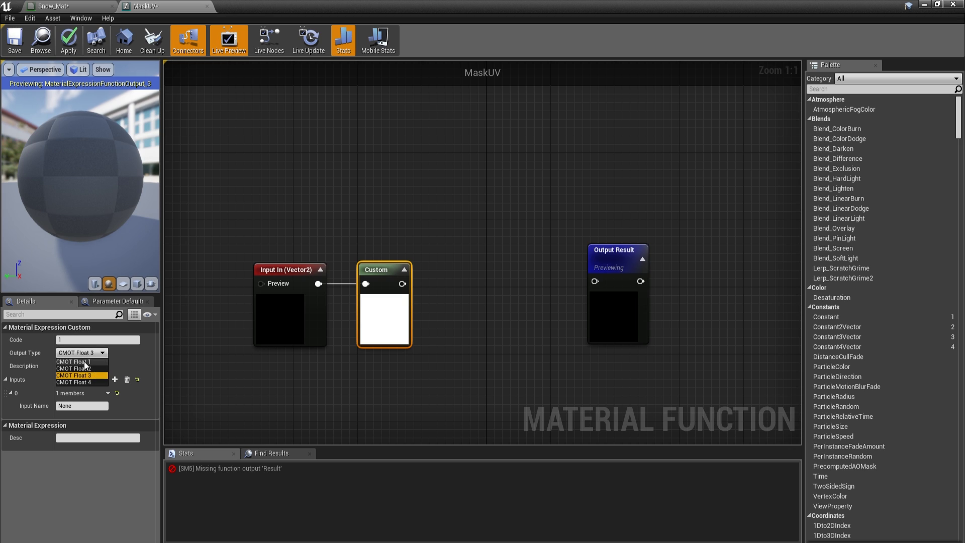
click(83, 361)
click(103, 406)
text(UV)
key(Return)
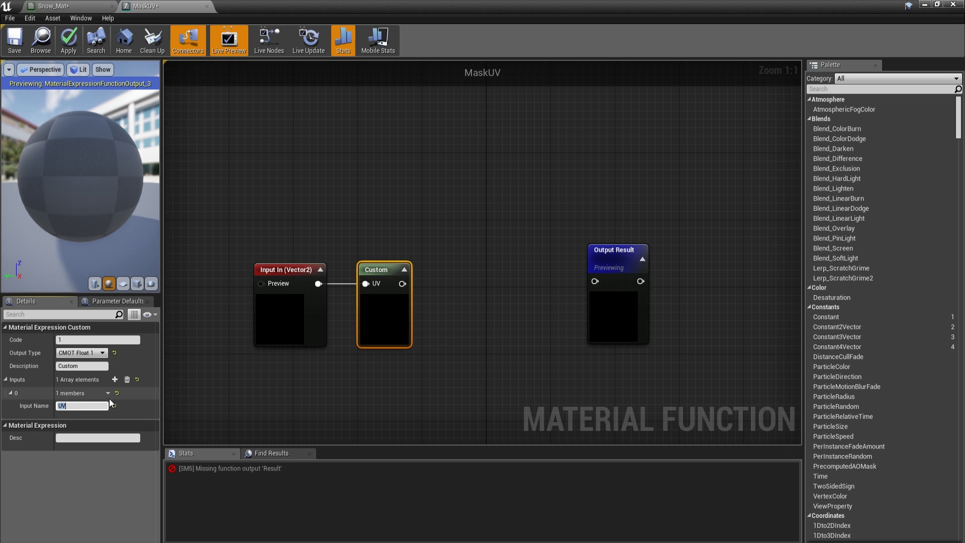
- Connect the Custom node's output to Output Result and space the nodes evenly
click(408, 407)
drag(402, 283, 555, 302)
click(377, 323)
drag(377, 324, 394, 327)
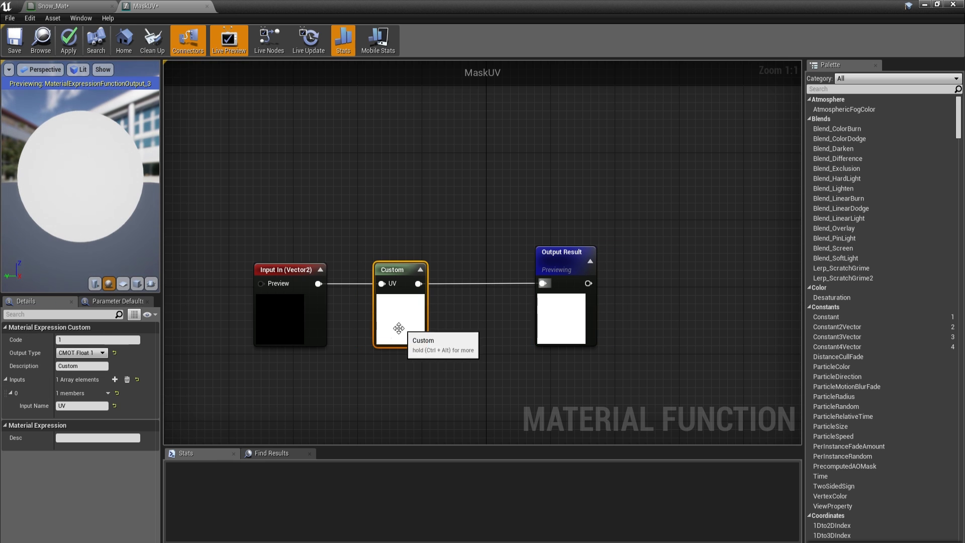
- Replace the Custom node's code with the condition if(UV.x < 0 || UV.x > 0 || UV.y < 0 || UV.y > 1) and an opening brace
key(BackSpace)
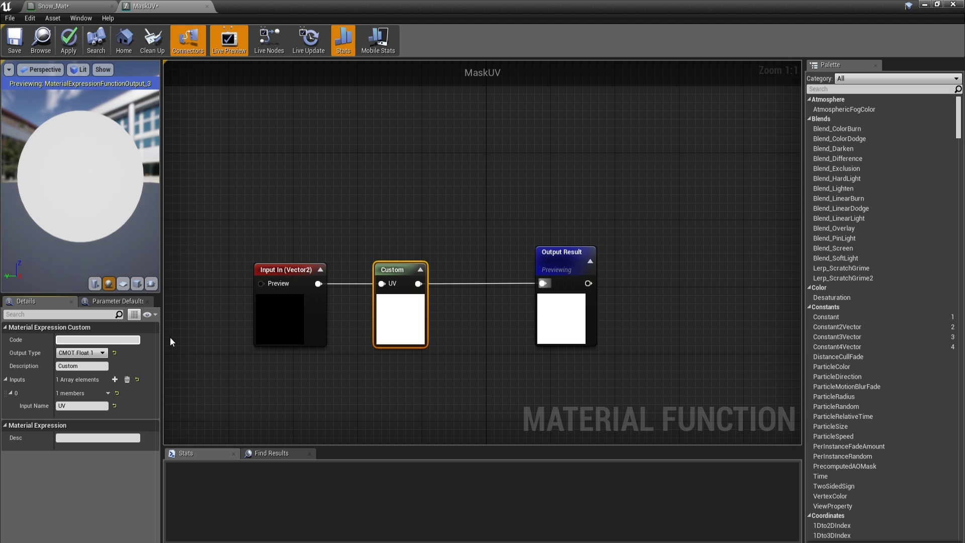
text(if(UV.x < 0 || UV.x > 0 || UV.y < 0 ||)
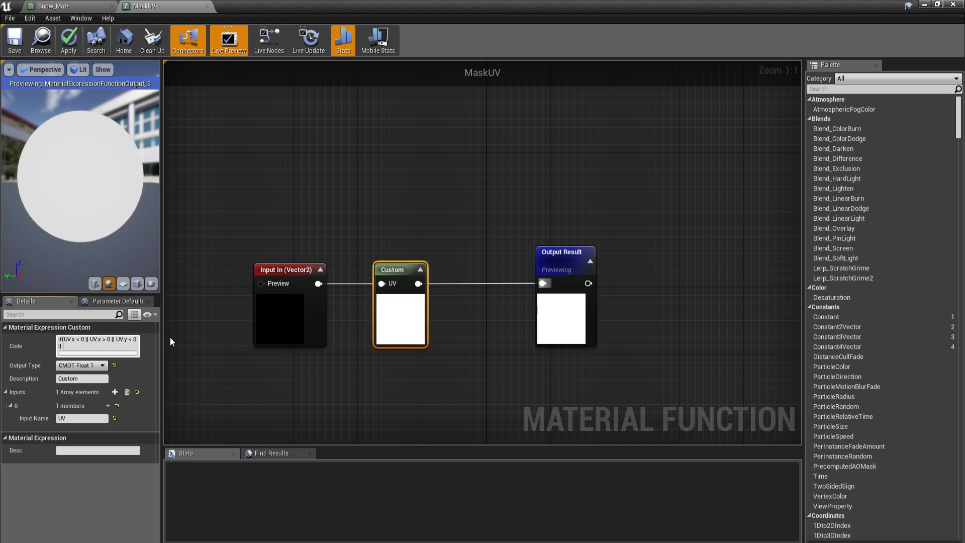
text( UV.y > 1)
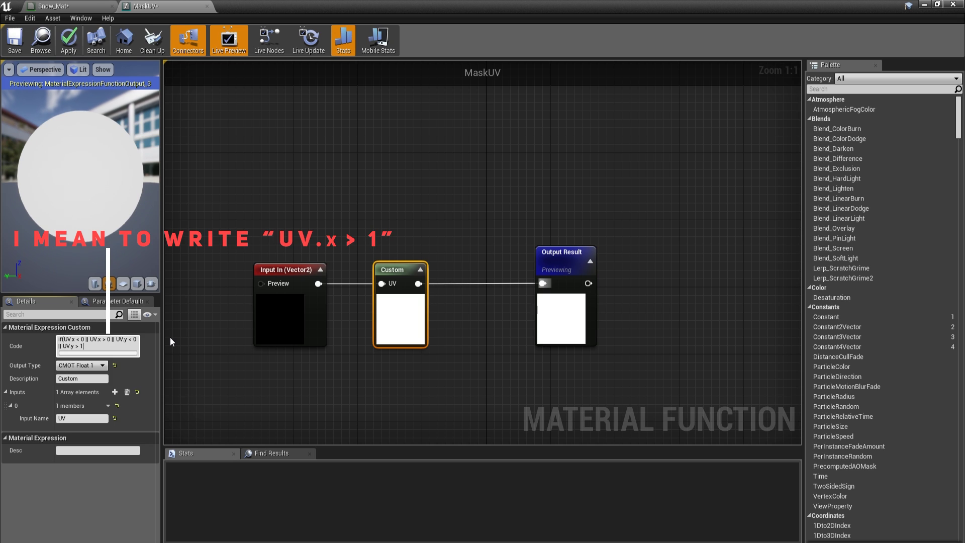
key(shift+Return)
key(shift+Return)
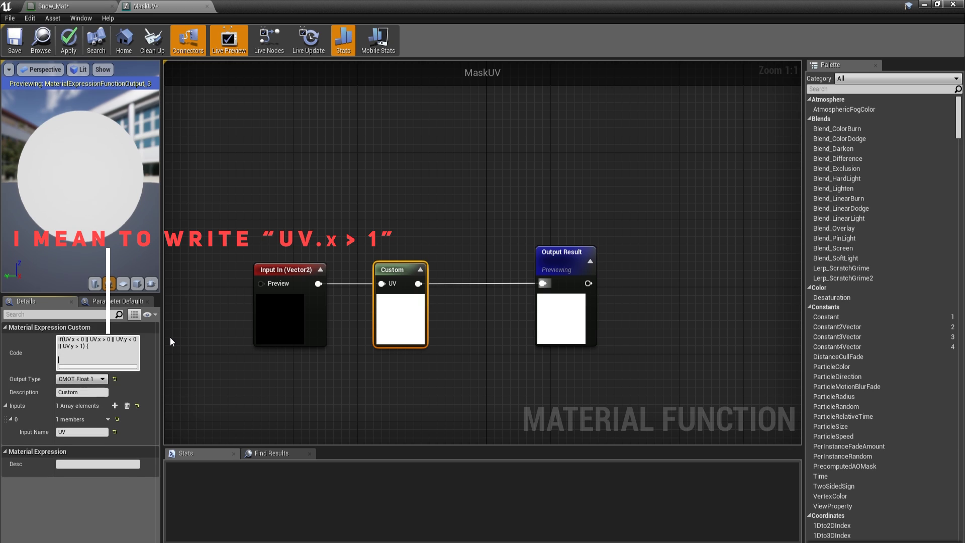
- Complete the Custom code with return 0; inside the braces and return 1; after them, and apply the function's changes
text(r)
key(BackSpace)
key(BackSpace)
text(return 0;)
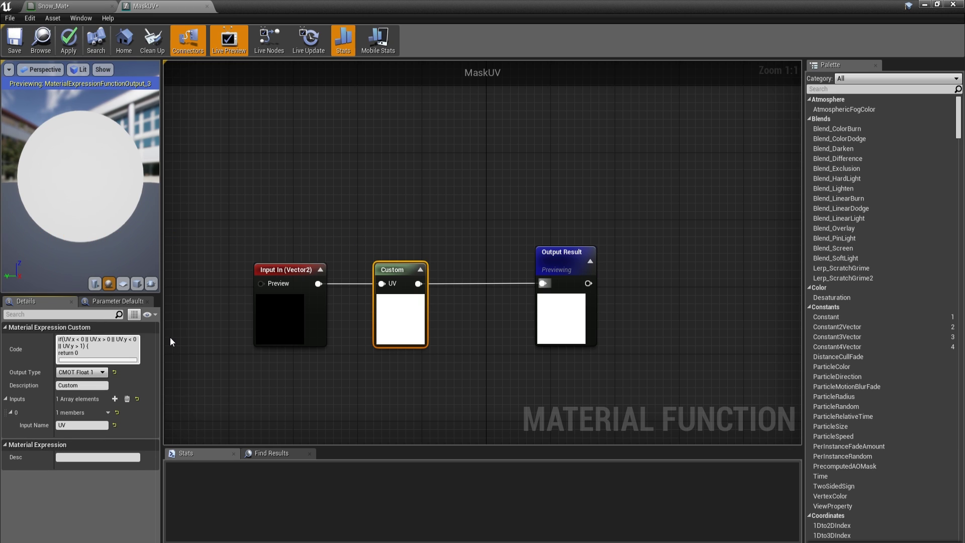
key(shift+Return)
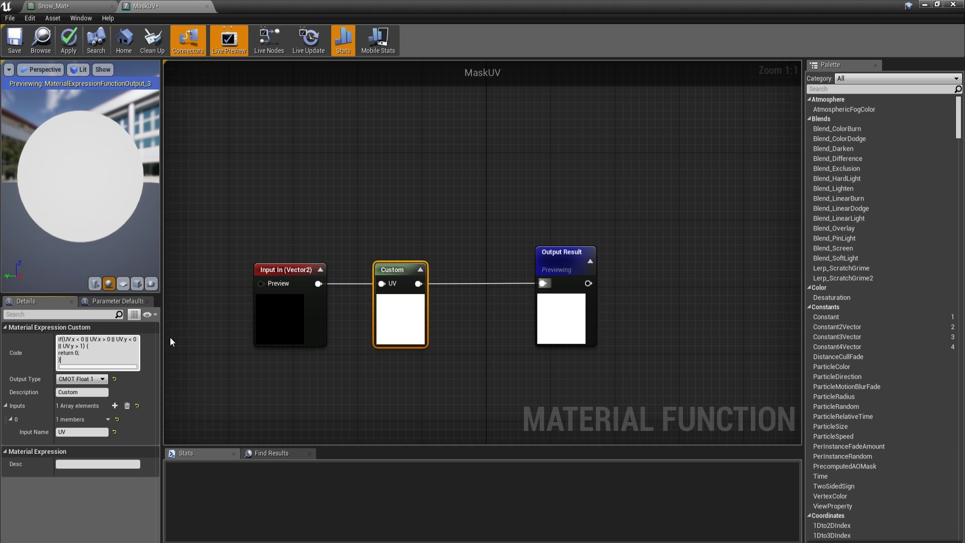
key(shift+Return)
key(shift+Return)
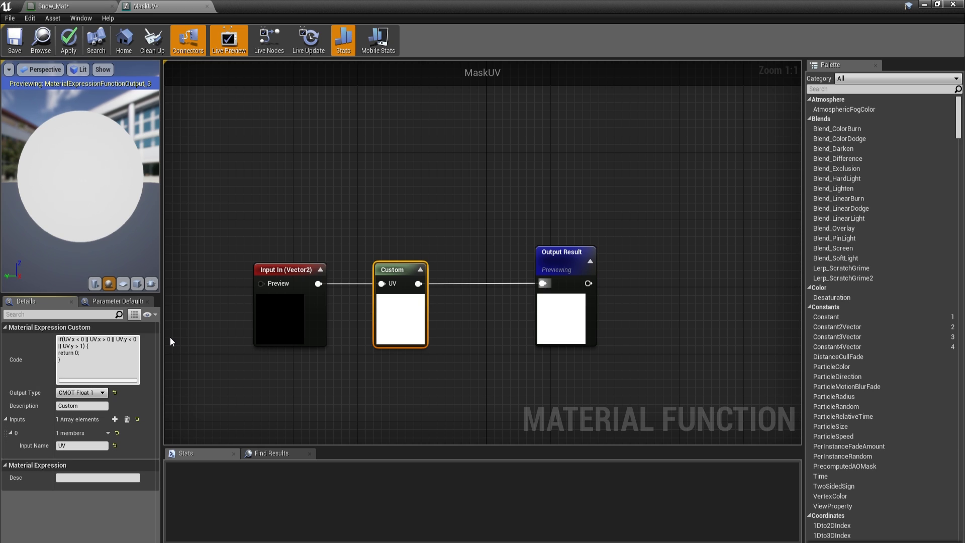
text(return 1;)
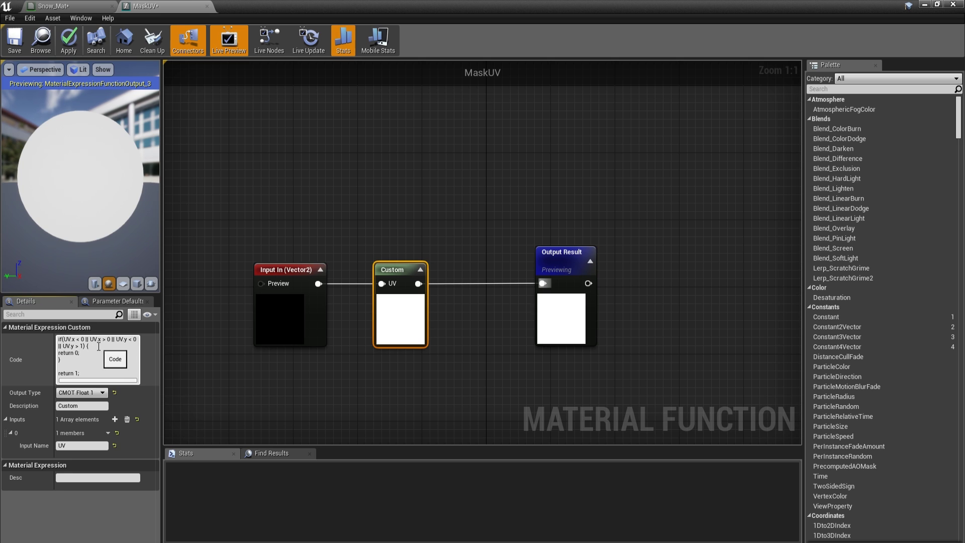
key(Return)
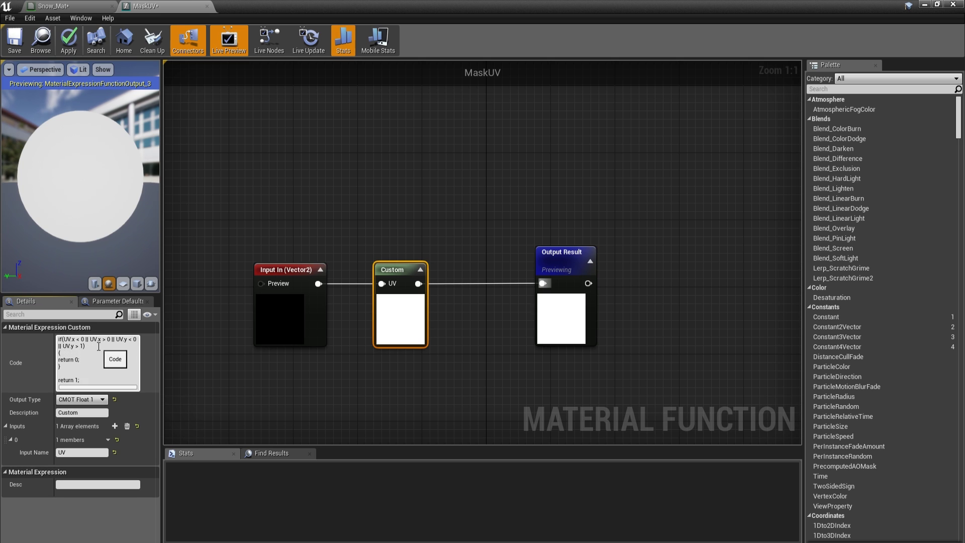
click(70, 38)
- Place the MaskUV function from the content folder in the Snow_Mat graph and feed the Divide output into it
right_drag(295, 227, 372, 246)
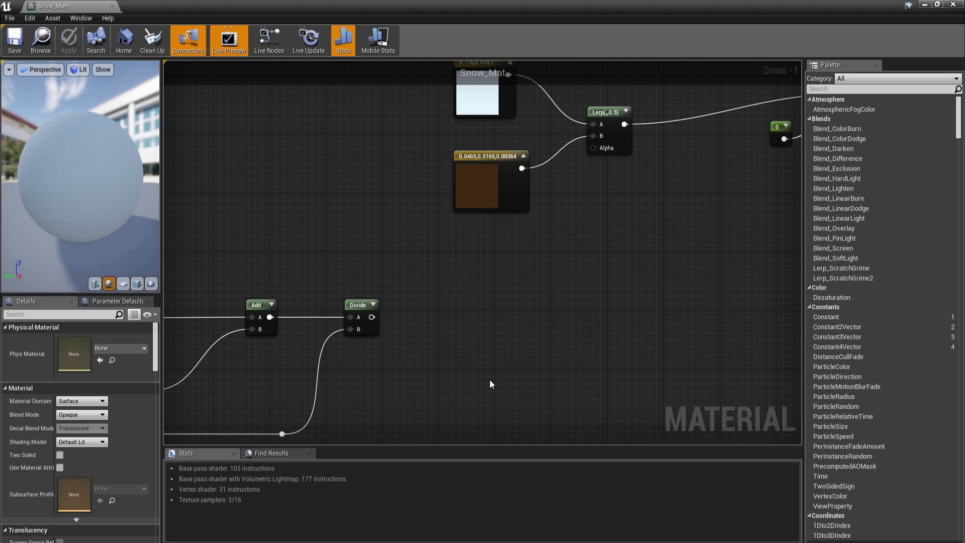
right_drag(489, 379, 491, 249)
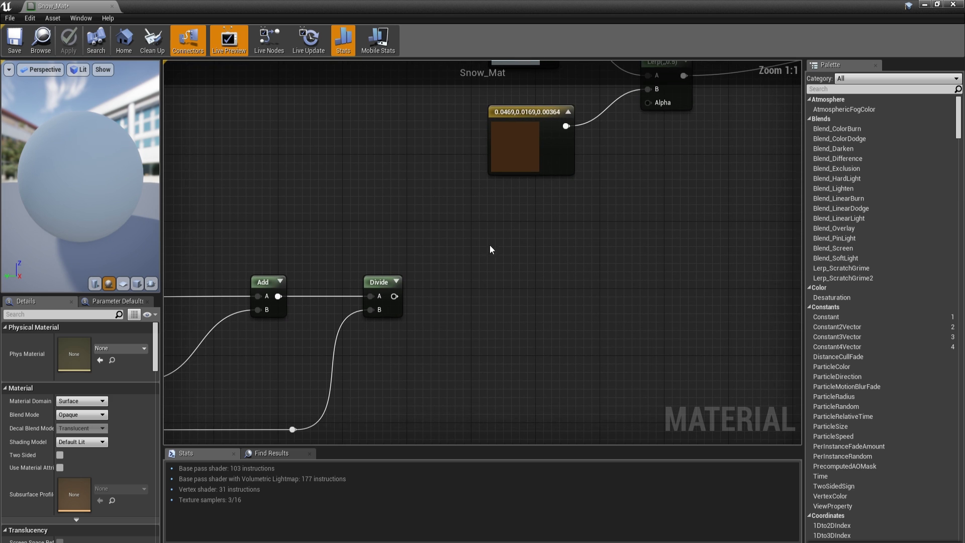
double_click(500, 5)
drag(94, 432, 408, 186)
double_click(423, 7)
drag(322, 190, 522, 293)
drag(395, 296, 472, 294)
- Add a Texture Sample node below MaskUV with its UVs fed from the Divide output
right_drag(498, 311, 496, 297)
drag(392, 283, 456, 330)
text(tex)
key(Return)
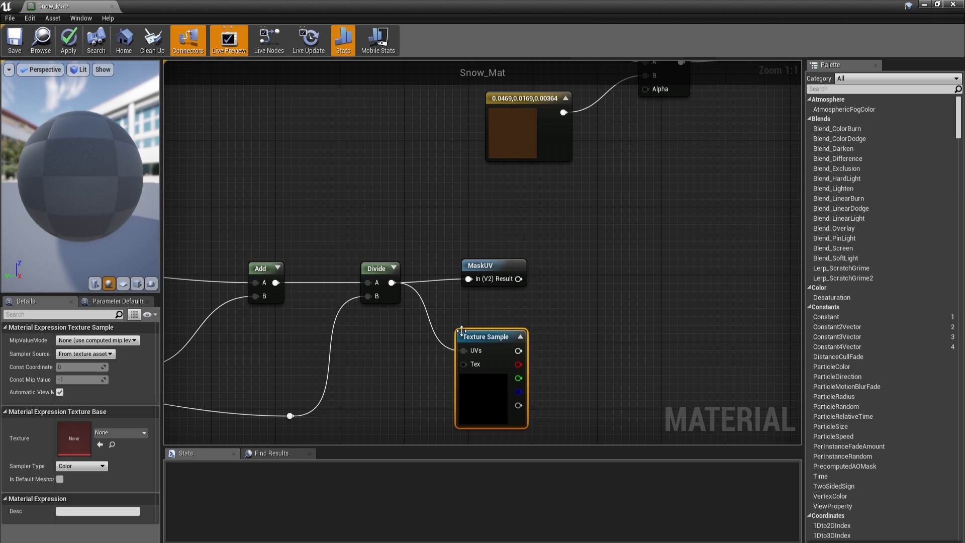
- Assign the RenderTarget asset from the ThirdPersonBP folder as the Texture Sample's texture
double_click(467, 1)
double_click(166, 433)
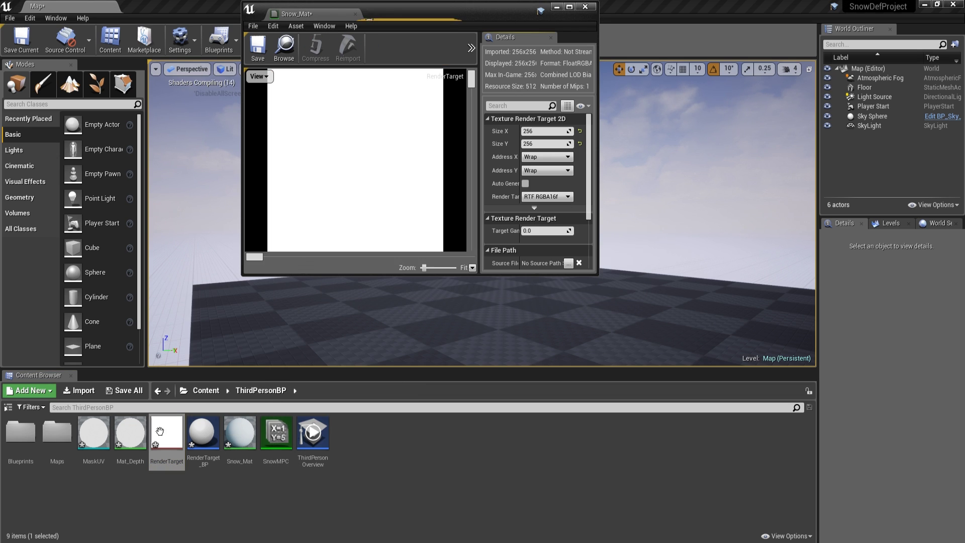
double_click(484, 17)
click(50, 6)
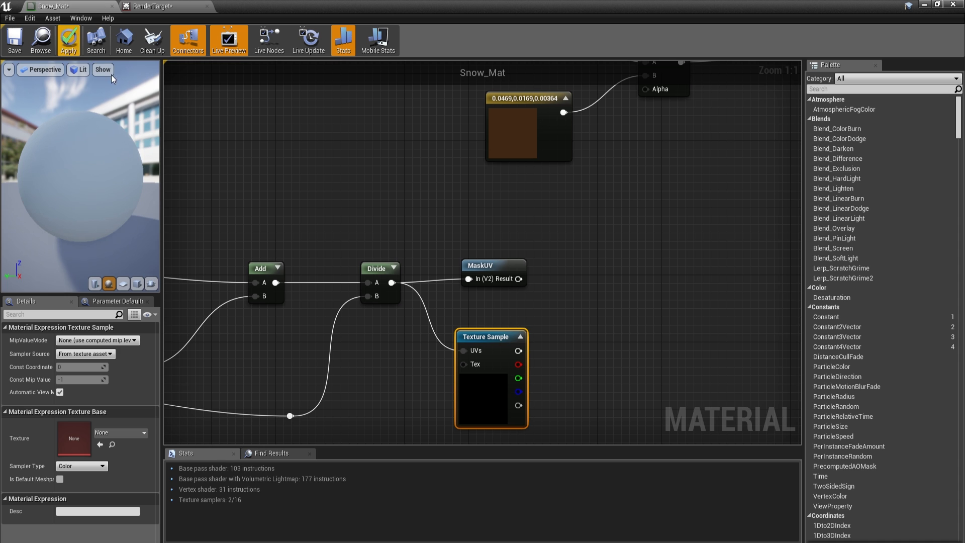
click(100, 445)
- Multiply the MaskUV result by the Texture Sample's RGB output, with MaskUV on A and the texture on B
right_drag(432, 355, 318, 347)
drag(405, 344, 457, 301)
text(mu)
key(Return)
alt+click(452, 315)
drag(404, 343, 452, 328)
- Pass the Multiply output through a new 1-x node and connect that to the Lerp's Alpha input
drag(480, 290, 531, 282)
text(1-x)
key(Return)
right_drag(531, 282, 410, 393)
drag(421, 399, 422, 191)
- Feed the 1-x output into the A input of a new Multiply node
right_drag(417, 365, 400, 308)
drag(404, 345, 465, 329)
text(multiply)
key(Return)
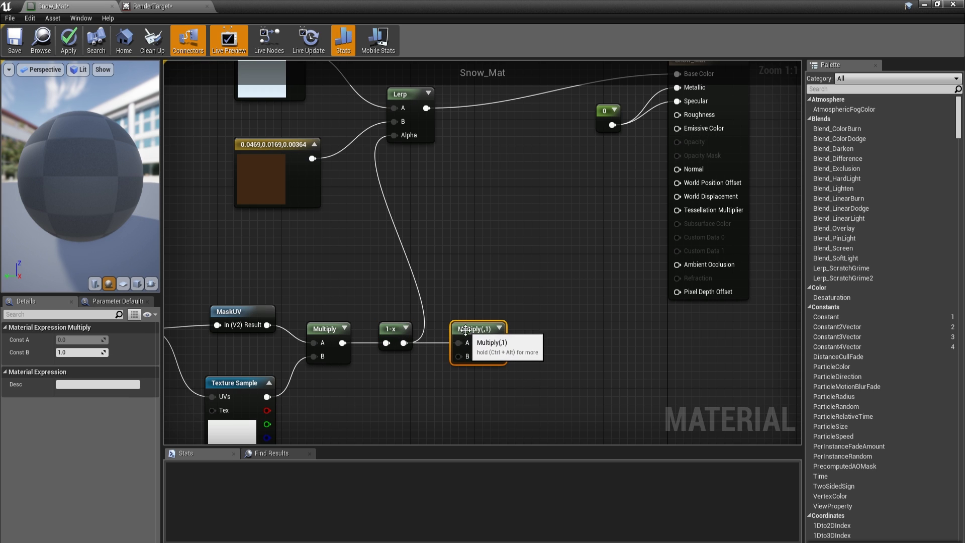
- Add a scalar parameter named TessMultiplier with default value 25 and connect it to the new Multiply node's B input
click(391, 380)
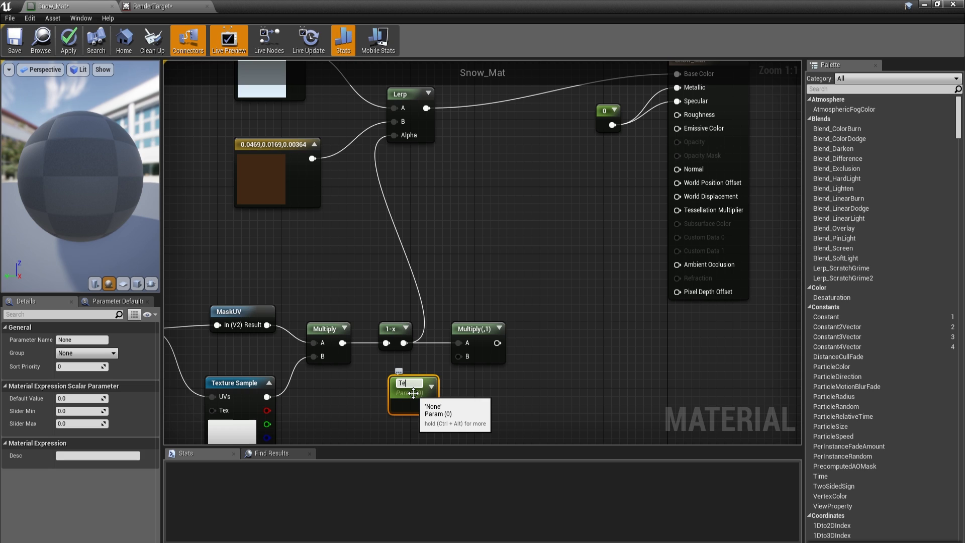
text(TessMulti)
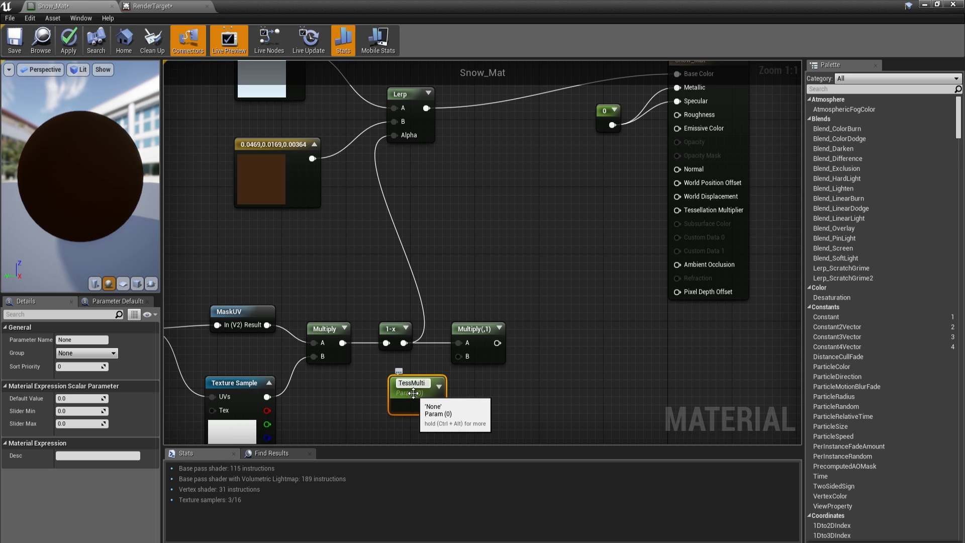
click(440, 409)
drag(412, 396, 444, 391)
drag(461, 360, 461, 359)
right_drag(460, 383, 472, 359)
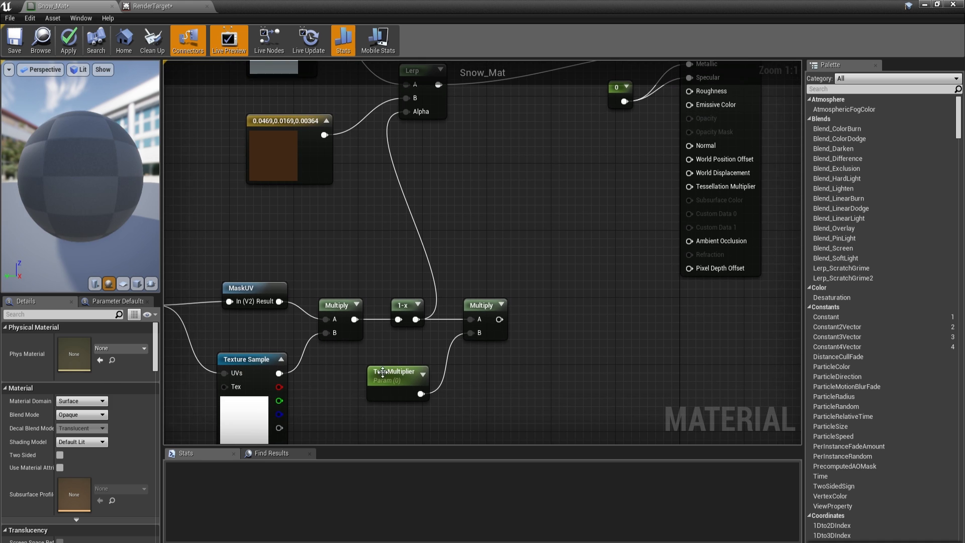
click(386, 373)
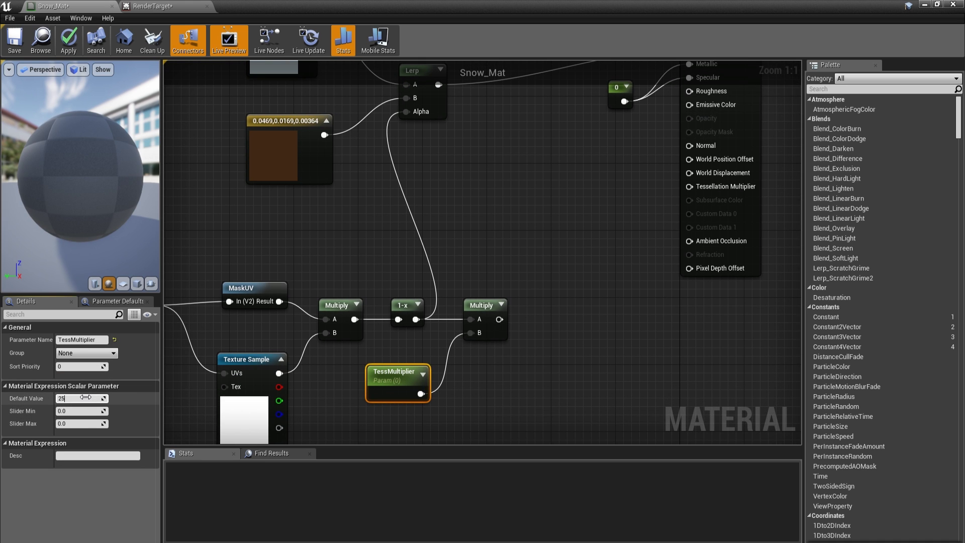
- Move the Snow_Mat result node farther from the rest of the graph
scroll(404, 316, down, 3)
right_drag(671, 245, 623, 273)
scroll(625, 274, up, 3)
drag(555, 305, 624, 290)
click(586, 289)
- Feed the output of the TessMultiplier multiplication into the A input of another Multiply node
right_drag(374, 358, 410, 326)
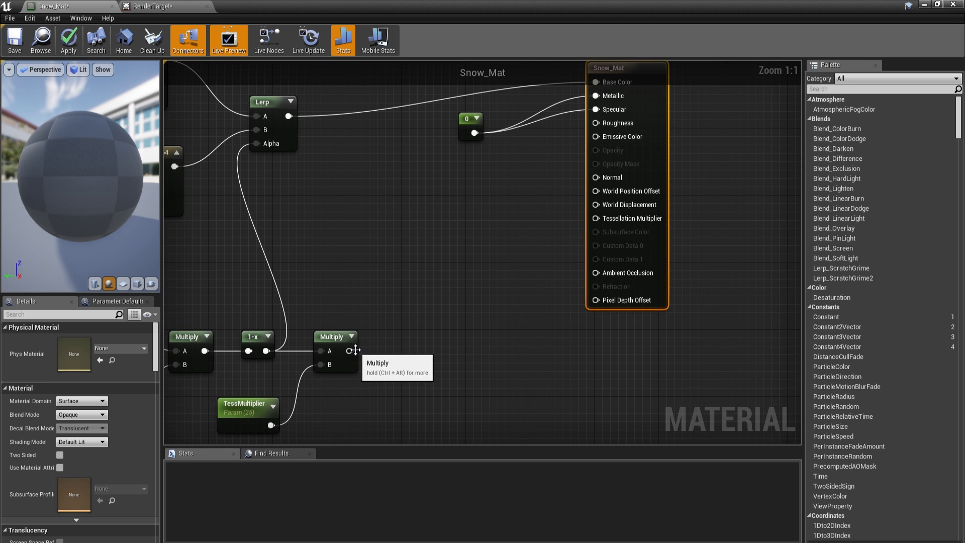
drag(350, 351, 405, 347)
text(multiply)
key(Return)
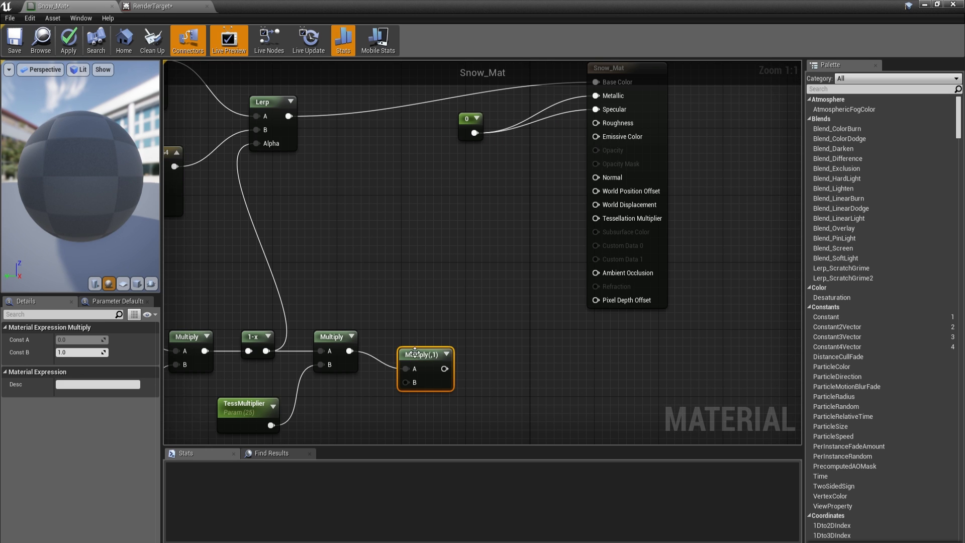
right_drag(415, 351, 499, 276)
- Add a VertexNormalWS node on the last Multiply node's B input and place it below TessMultiplier
right_click(413, 383)
text(ve)
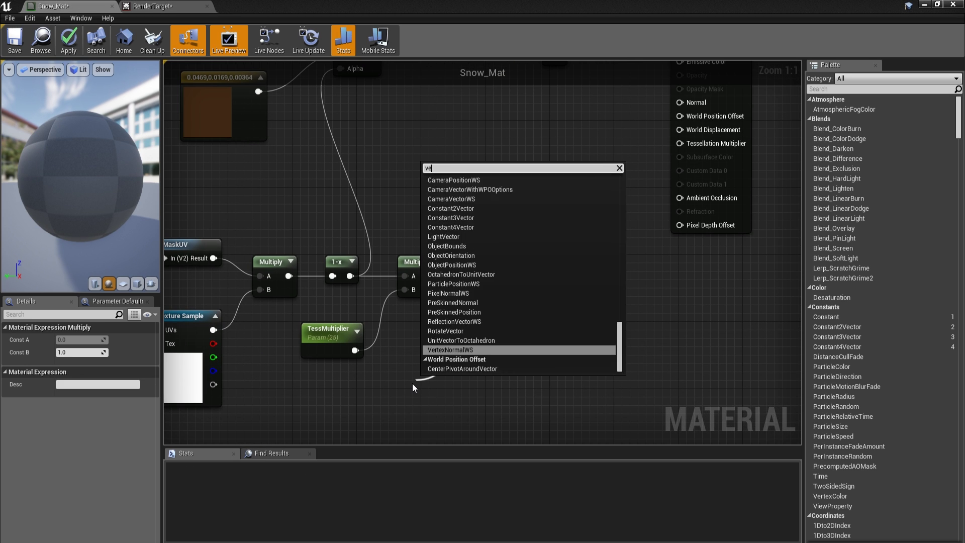
text(rt)
key(Down)
key(Down)
key(Up)
key(Return)
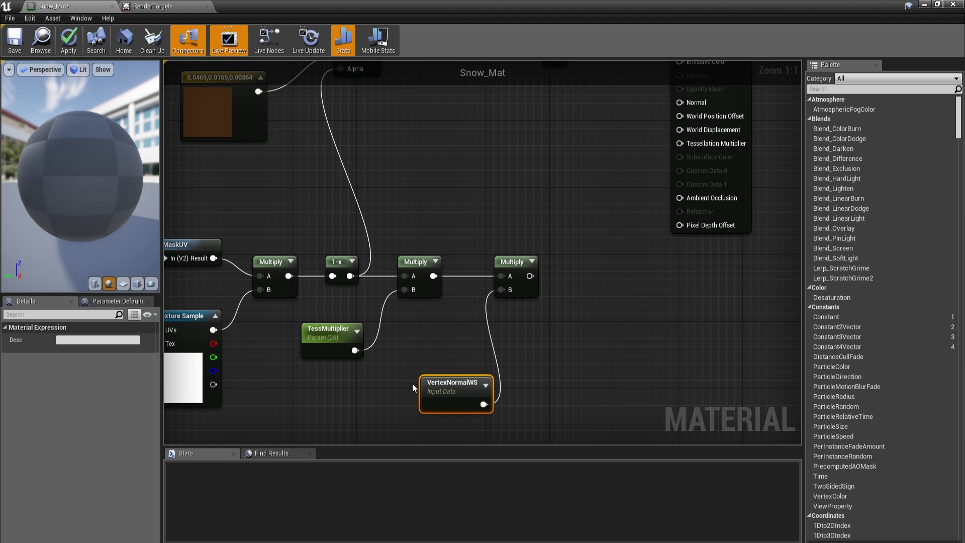
drag(461, 396, 404, 393)
click(525, 357)
- Connect the last Multiply node to World Displacement and feed a new Constant with value 1 into Tessellation Multiplier
right_drag(576, 267, 454, 388)
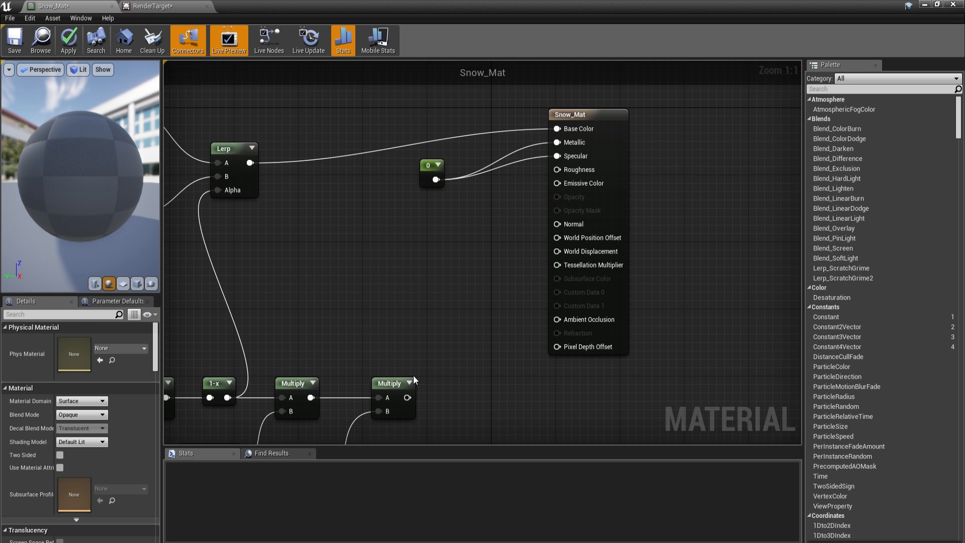
drag(405, 397, 557, 252)
right_drag(585, 267, 574, 230)
drag(547, 227, 464, 391)
text(cons)
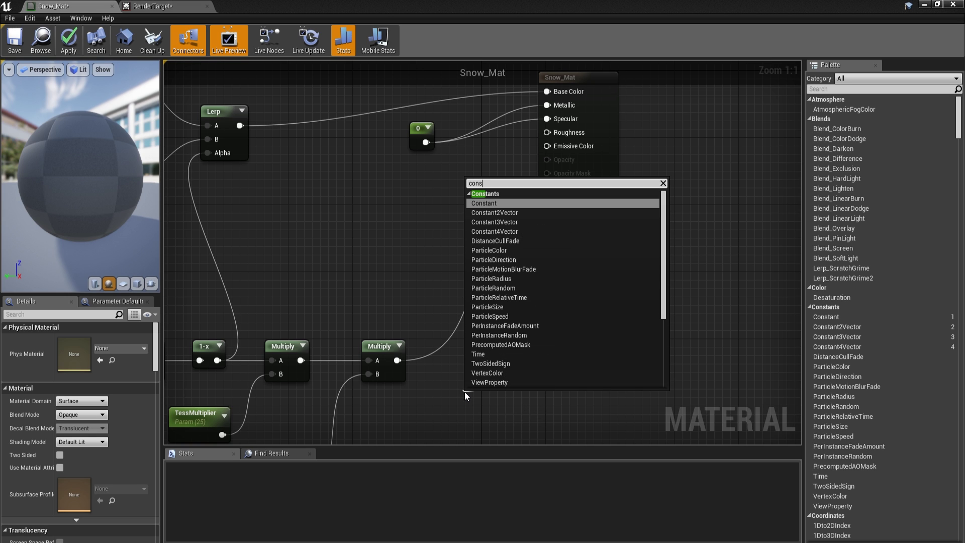
key(Return)
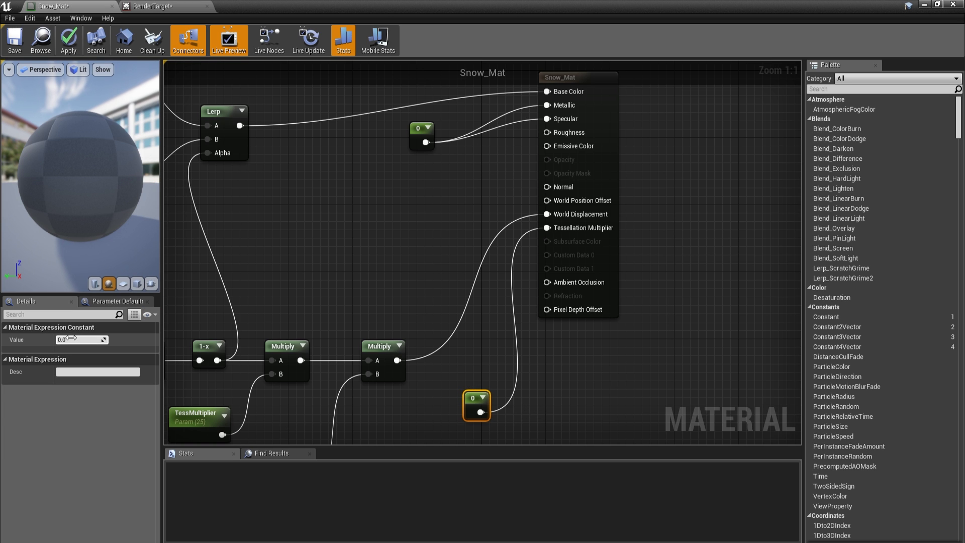
right_drag(206, 186, 389, 216)
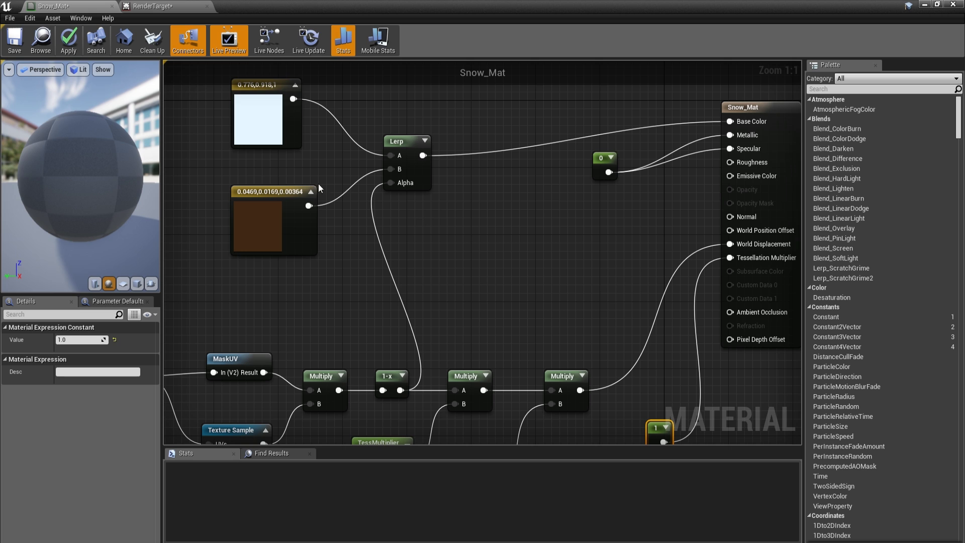
- Apply the Snow_Mat changes and examine the material on the preview sphere
click(69, 40)
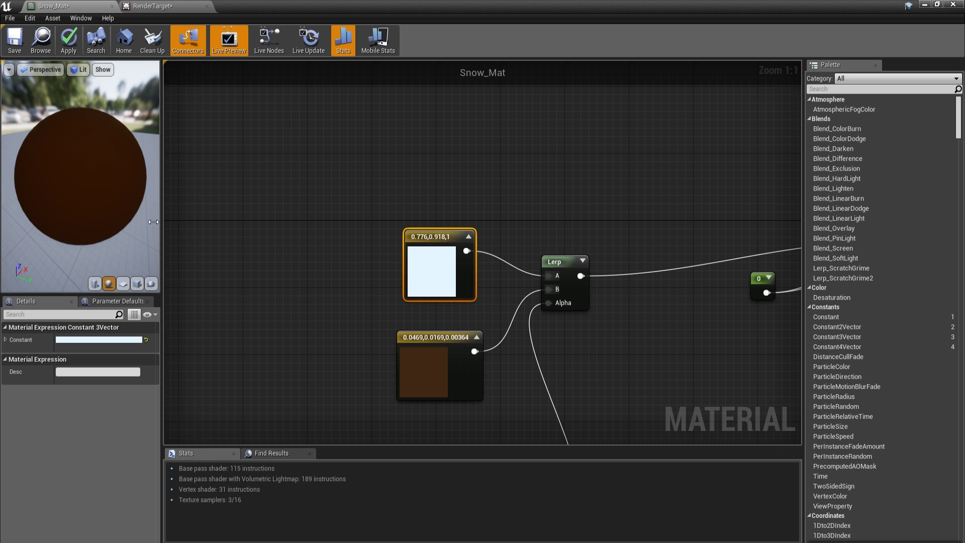
scroll(101, 213, down, 3)
drag(101, 213, 176, 243)
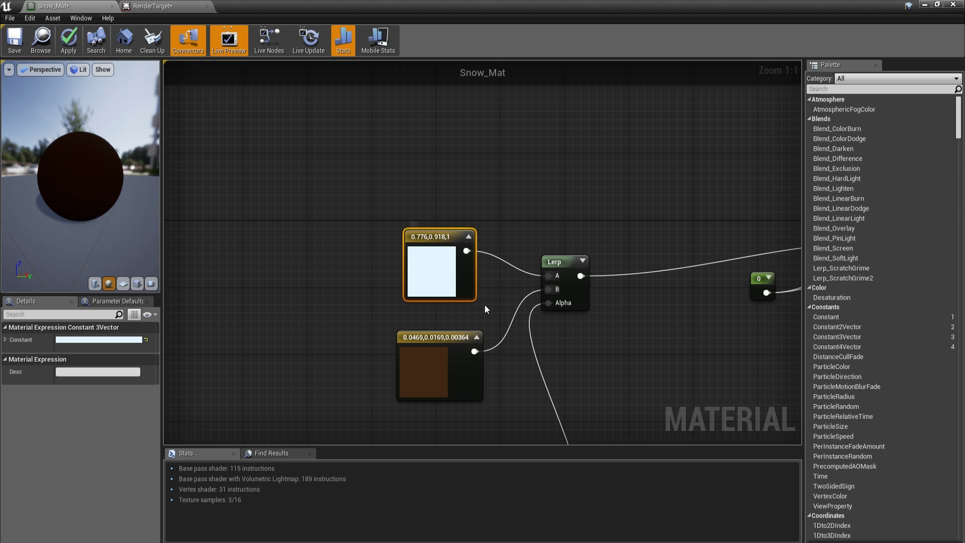
- Swap the Lerp's color inputs so the brown Constant3Vector feeds A and the light blue one feeds B, repositioning both nodes accordingly
drag(464, 371, 481, 449)
click(366, 282)
right_drag(399, 239, 355, 322)
drag(424, 266, 320, 395)
drag(350, 350, 537, 263)
drag(426, 358, 370, 230)
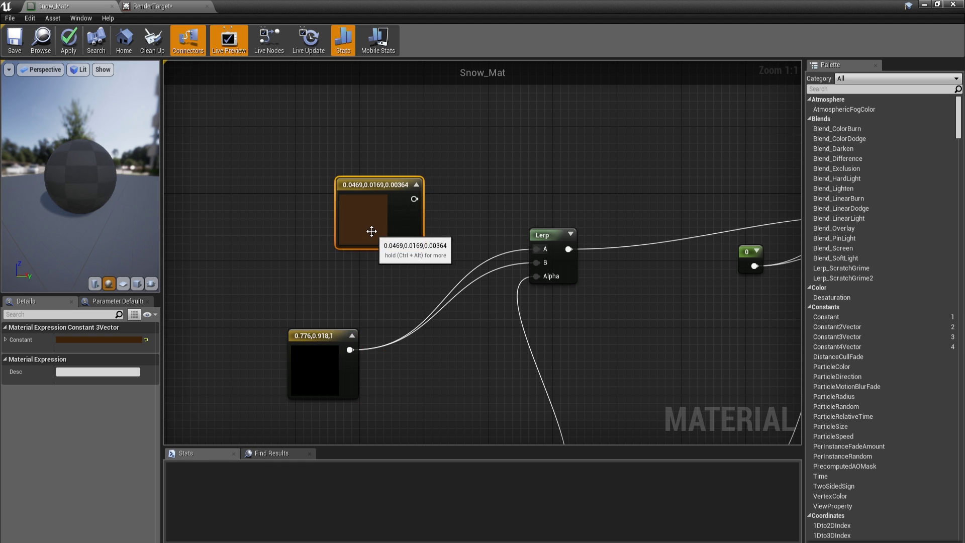
drag(408, 192, 537, 250)
drag(324, 352, 392, 303)
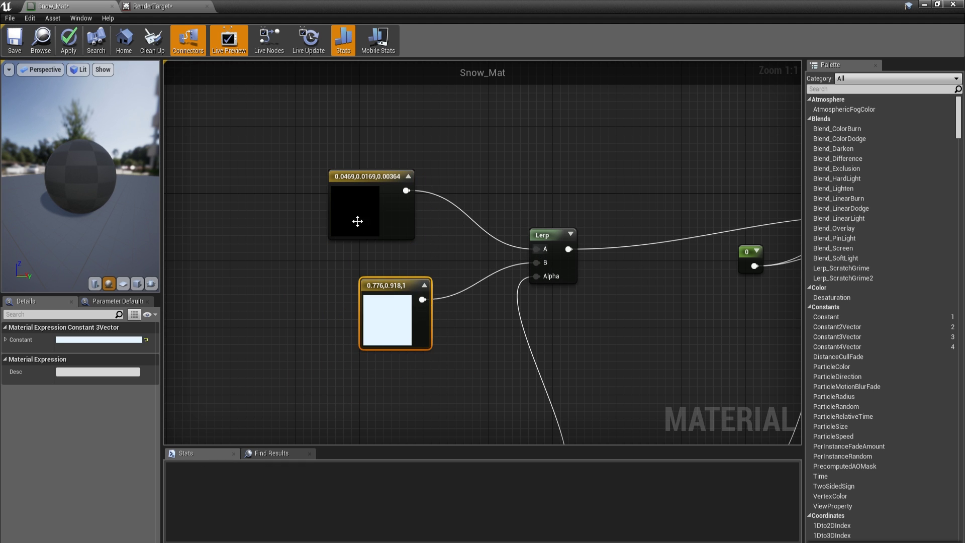
drag(356, 221, 384, 218)
- Examine the updated Snow_Mat on the preview sphere and return to the level
drag(72, 200, 95, 210)
scroll(72, 200, up, 6)
scroll(72, 200, down, 5)
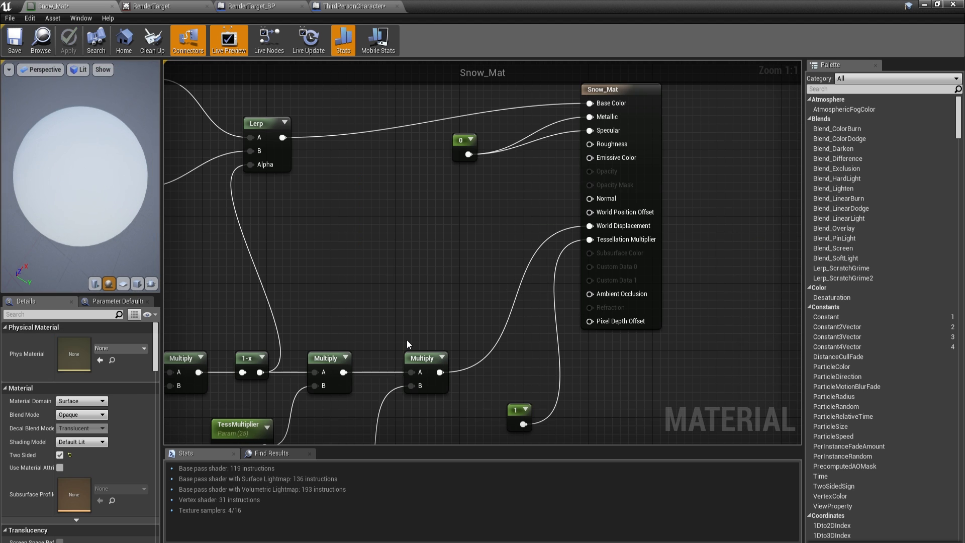
right_drag(423, 335, 461, 385)
click(685, 238)
right_drag(683, 238, 655, 211)
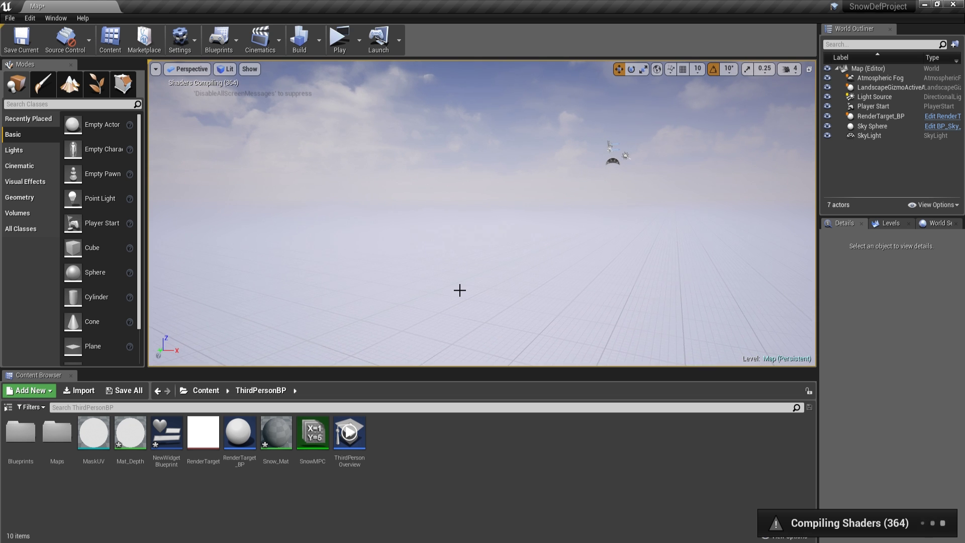
- Create a new landscape with 63x63-quad sections and 4 x 4 components, and return to the Place mode
click(70, 84)
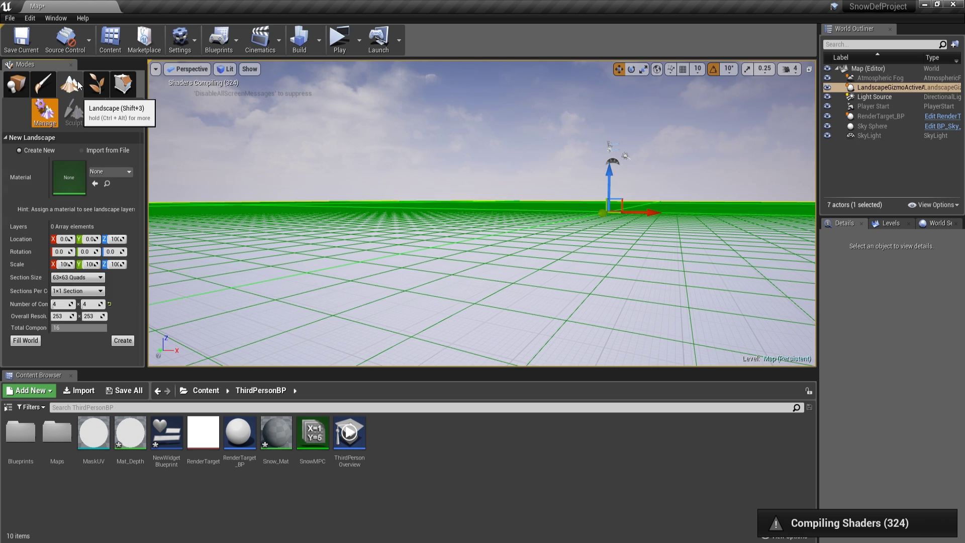
right_drag(221, 161, 249, 186)
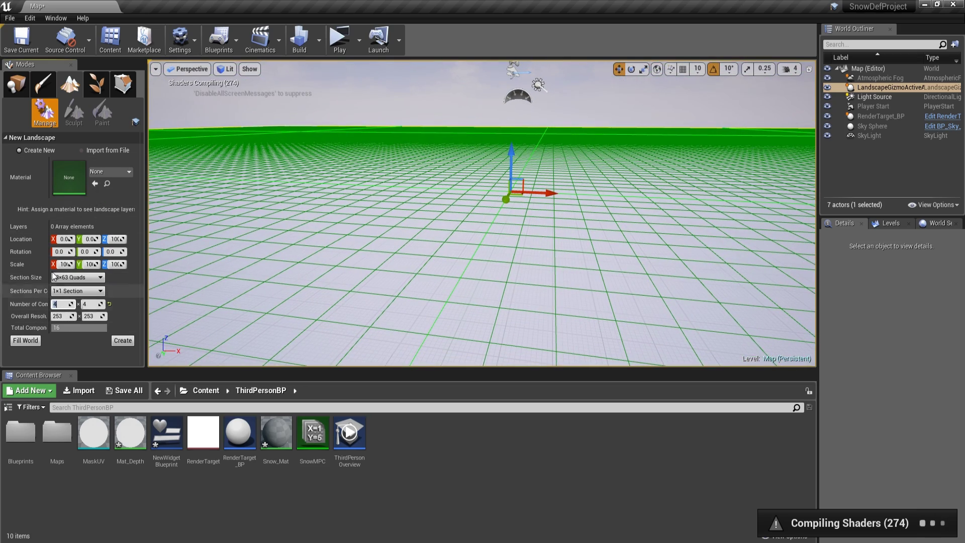
click(123, 340)
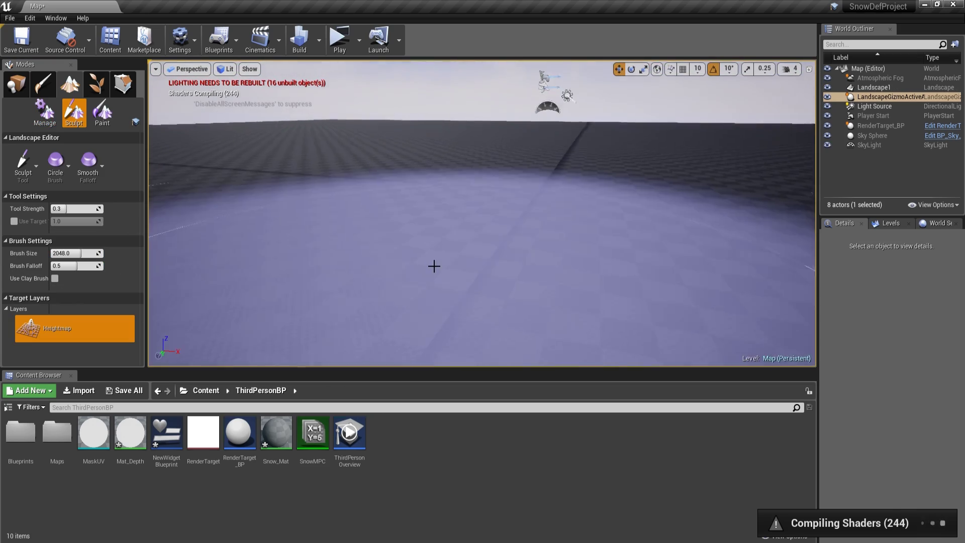
right_drag(262, 151, 262, 151)
click(17, 85)
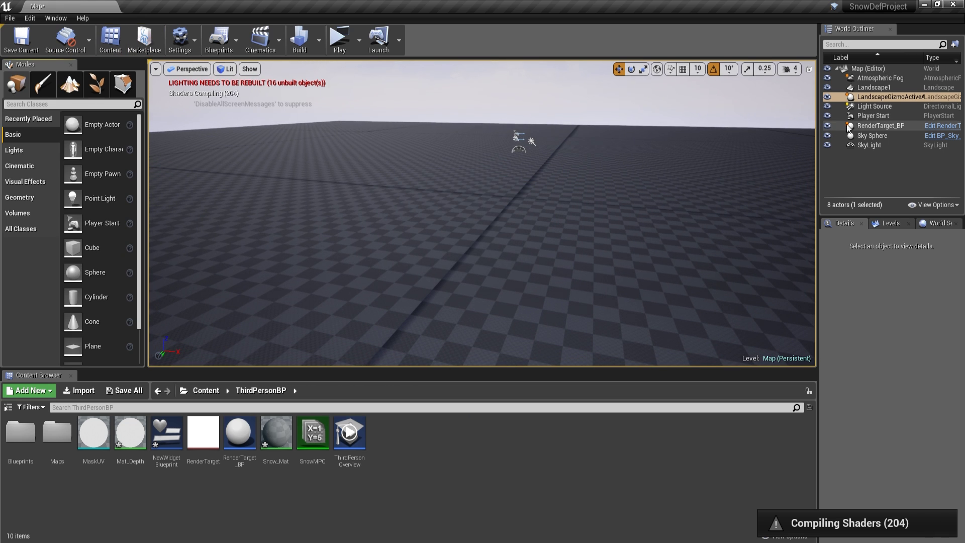
- Delete the RenderTarget_BP actor from the level and play-test the character on the new landscape
click(881, 126)
key(Delete)
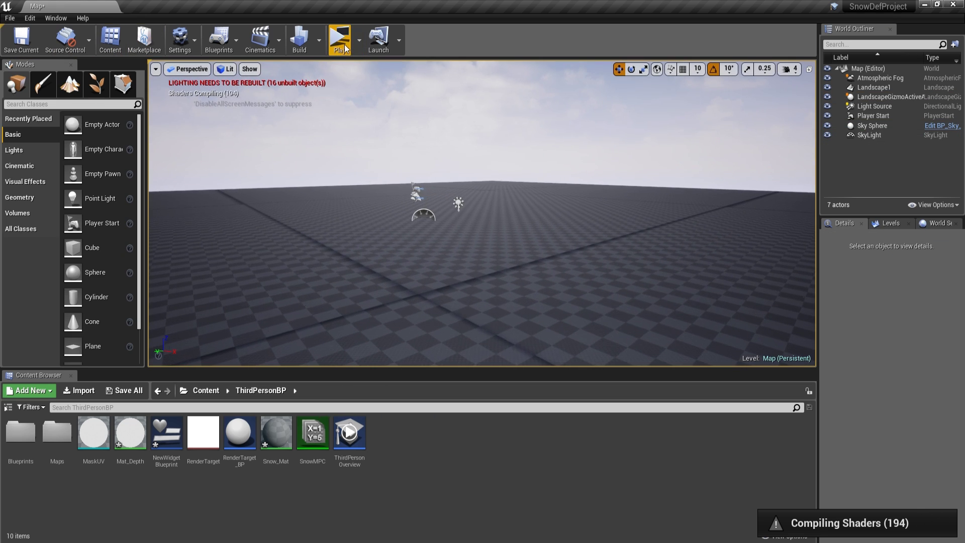
click(339, 39)
key(s)
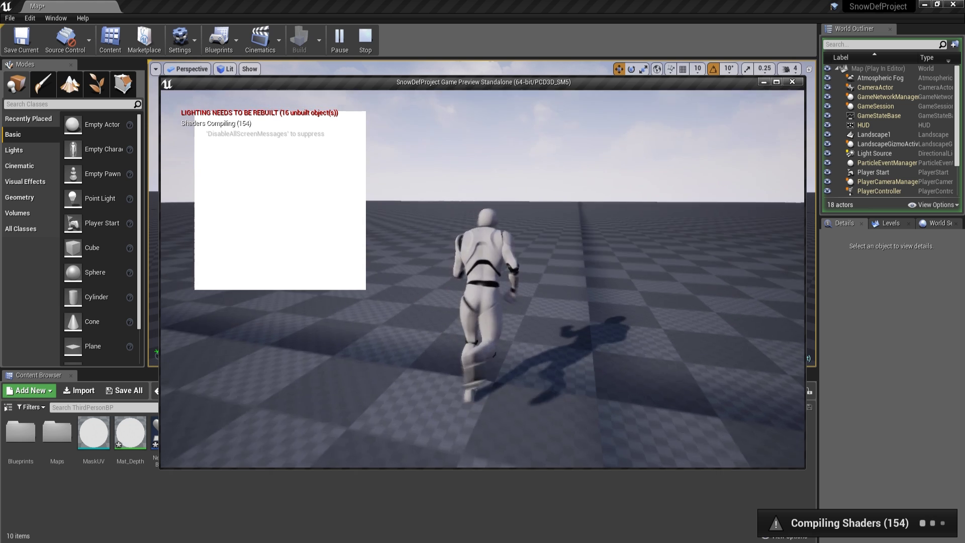
key(w)
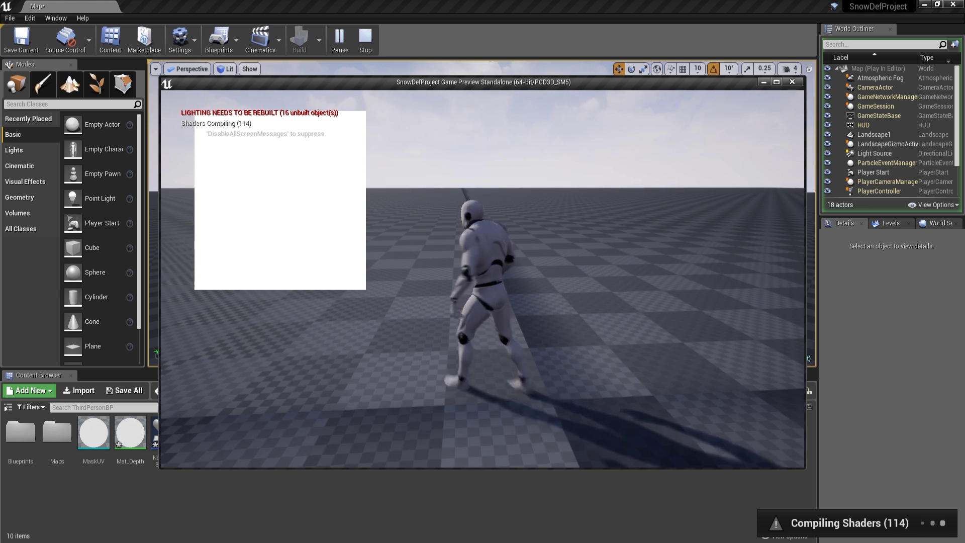
key(Escape)
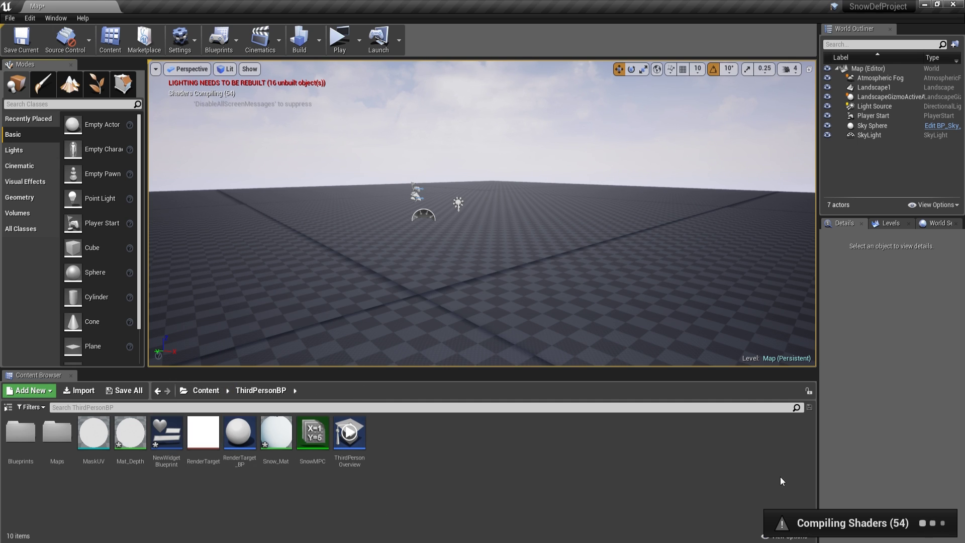
- Examine the Snow_Mat node graph around the MaskUV, Texture Sample and TessMultiplier nodes
click(761, 503)
scroll(334, 289, up, 1)
right_drag(263, 342, 759, 258)
scroll(347, 314, down, 2)
scroll(584, 278, up, 2)
scroll(584, 278, down, 4)
right_drag(411, 217, 251, 211)
drag(196, 150, 681, 366)
right_drag(680, 367, 567, 411)
click(563, 408)
scroll(508, 372, up, 4)
right_drag(483, 356, 541, 396)
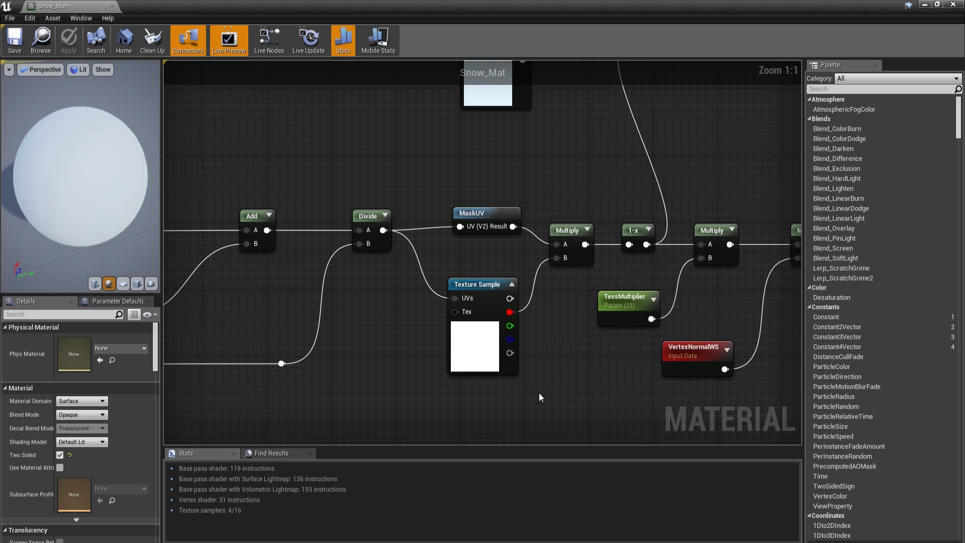
- Inspect the RenderTarget Texture Sample and its output channels, and close the Snow_Mat material editor
click(482, 327)
right_drag(499, 321, 496, 365)
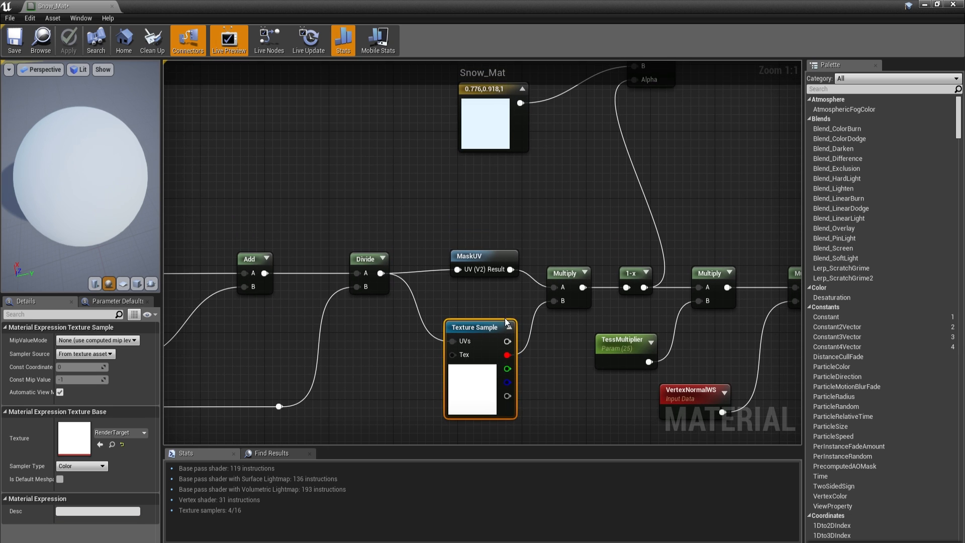
drag(508, 342, 545, 296)
click(533, 329)
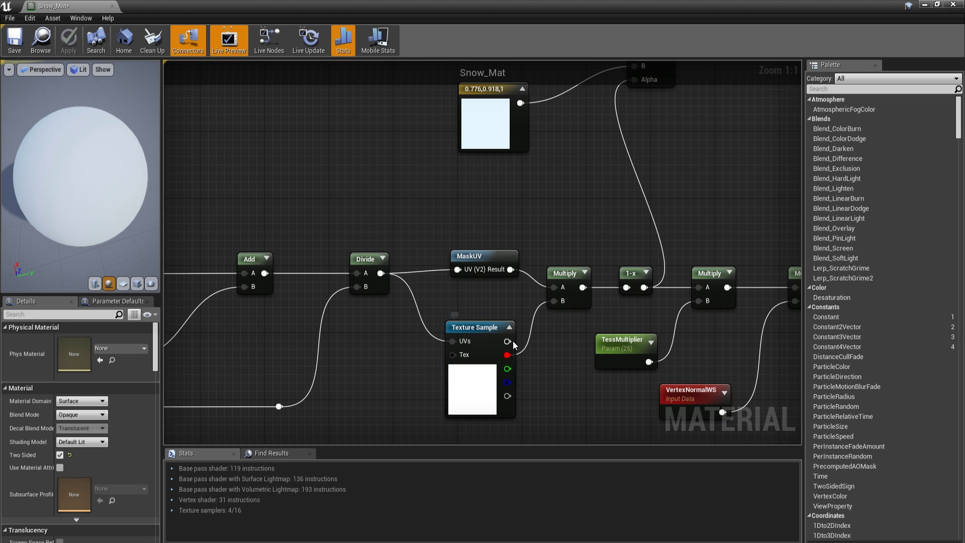
right_drag(521, 327, 487, 336)
click(953, 5)
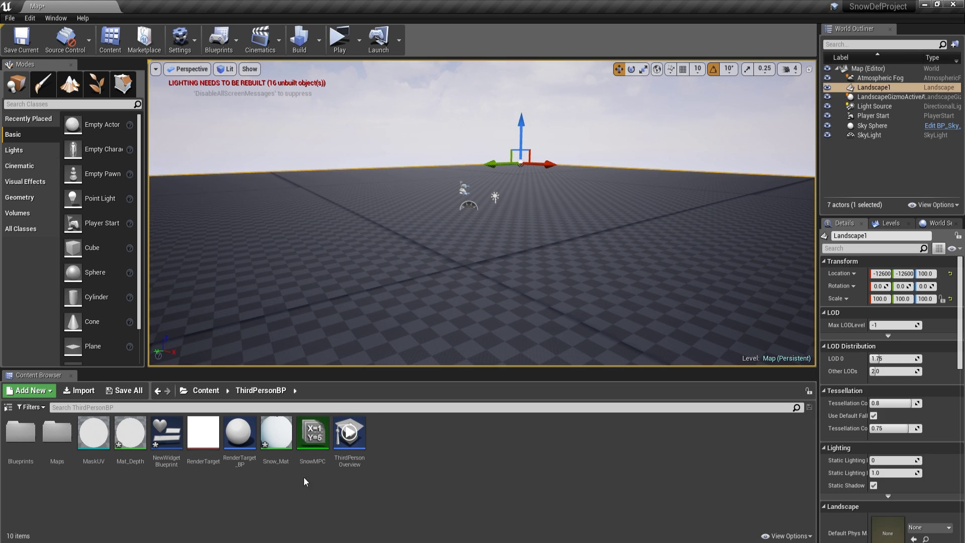
- Assign Snow_Mat as the landscape material of Landscape1
drag(276, 433, 886, 460)
scroll(886, 412, down, 8)
right_drag(584, 330, 579, 262)
key(w)
key(s)
right_click(585, 320)
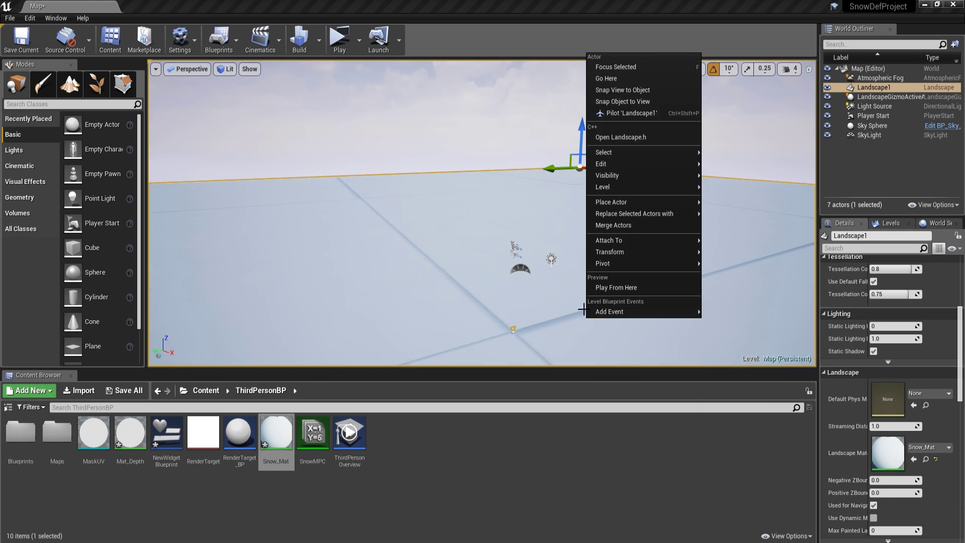
right_drag(527, 215, 517, 250)
- Place a RenderTarget_BP actor at the landscape's centre and set its location to X 0, Y 0, Z -20
right_drag(390, 252, 428, 239)
right_drag(305, 91, 275, 88)
key(w)
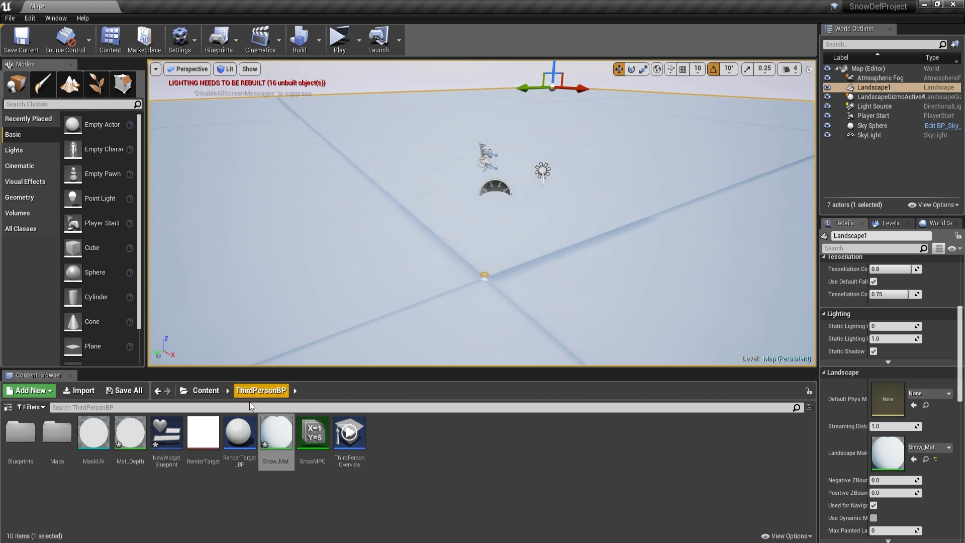
drag(240, 435, 478, 276)
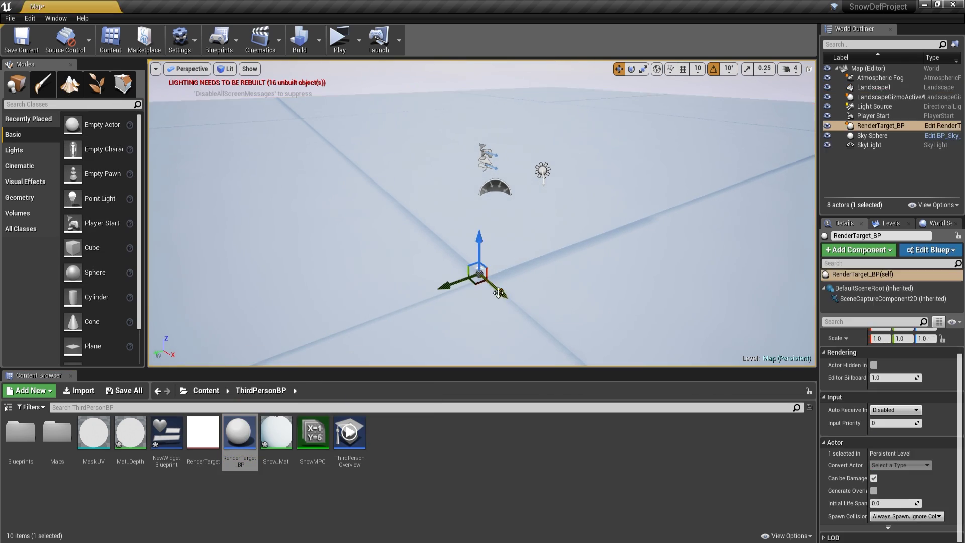
scroll(893, 354, up, 2)
click(882, 347)
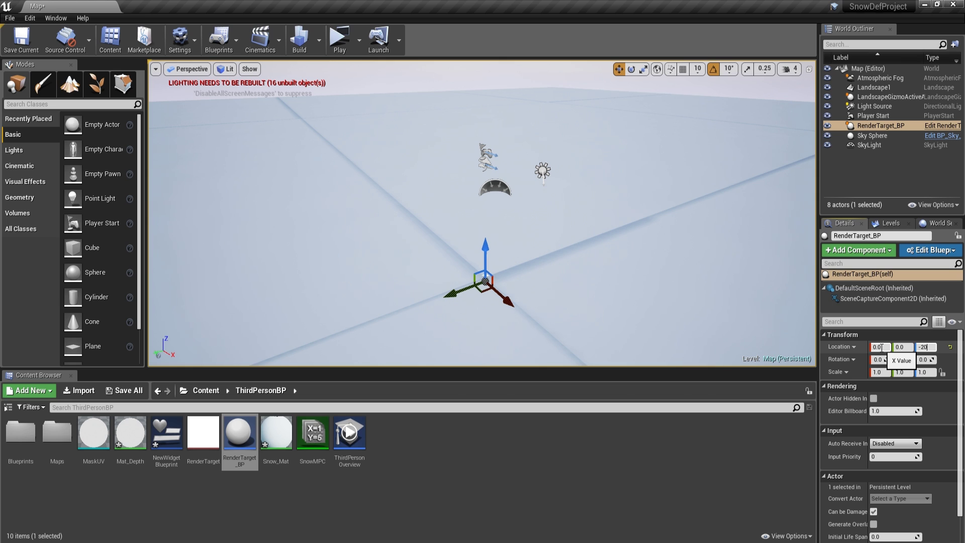
- Play-test the level, walking the character across the snow to check the render target and the footprint deformation
click(339, 39)
key(a)
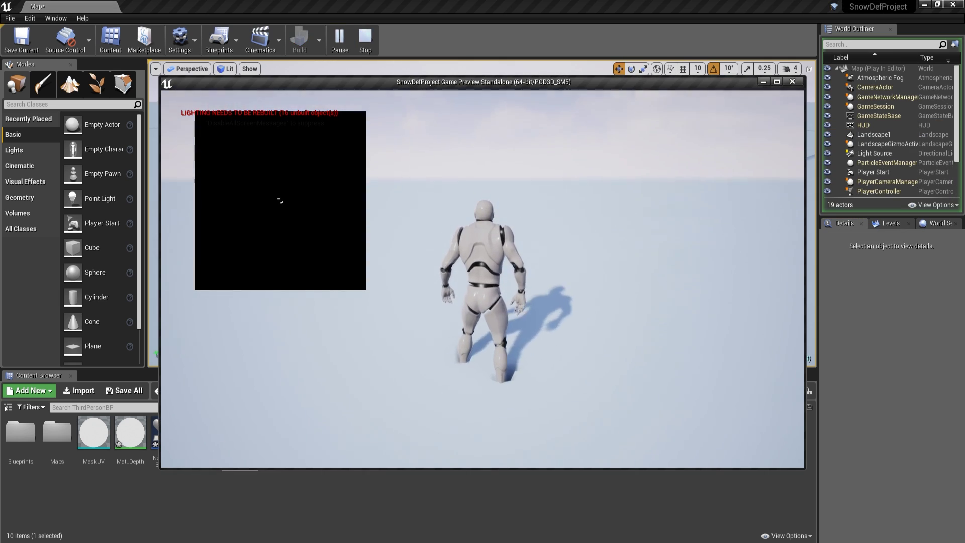
key(w)
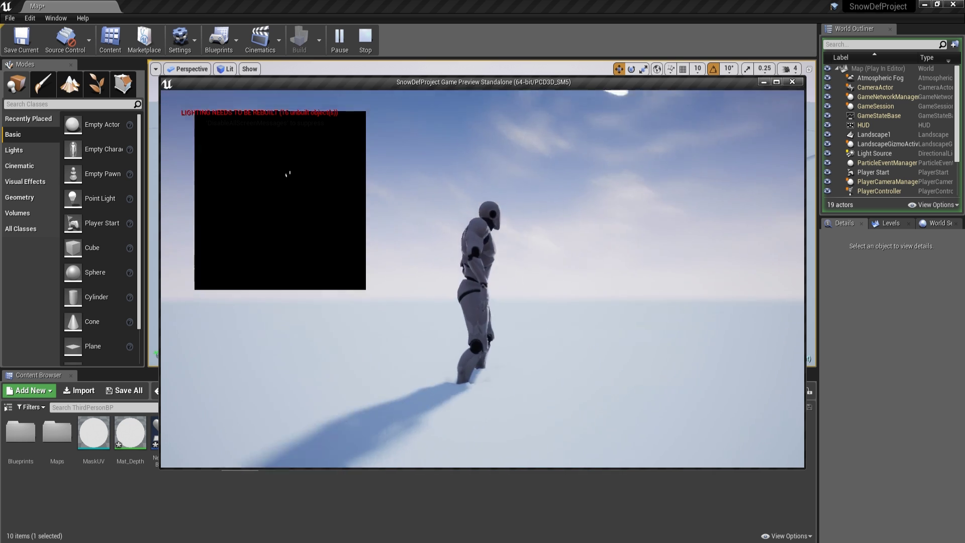
key(d)
- Run the character in several directions to check how the landscape sections render from above, and end the play session
key(w)
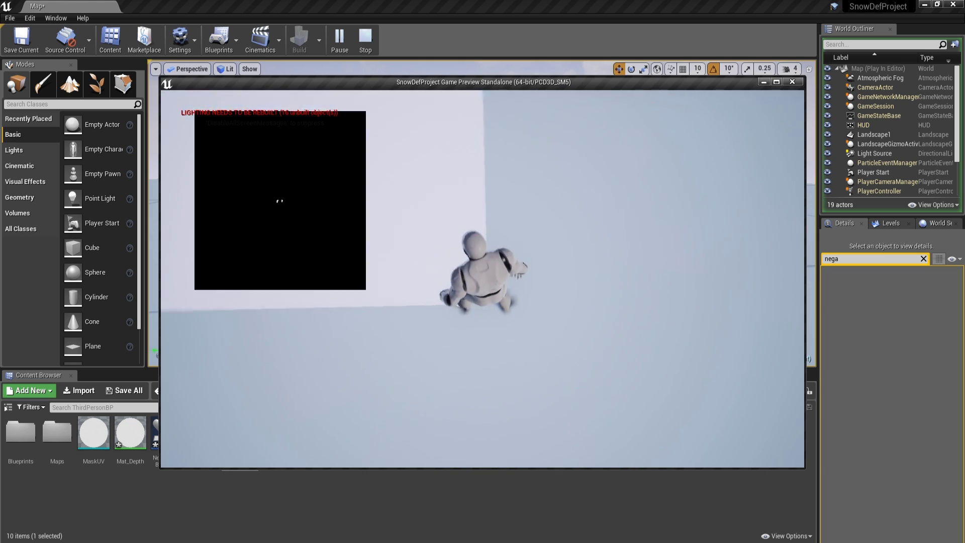
key(w)
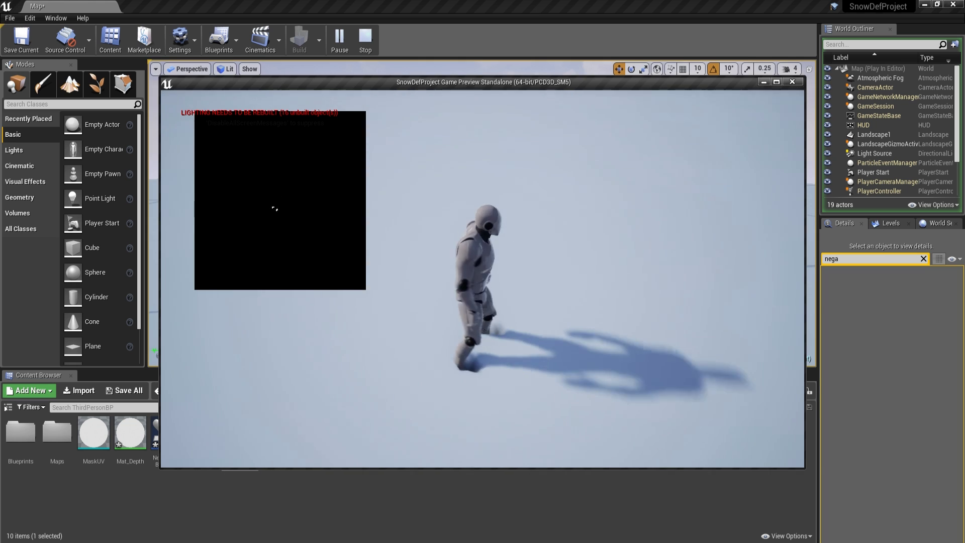
key(w)
key(a)
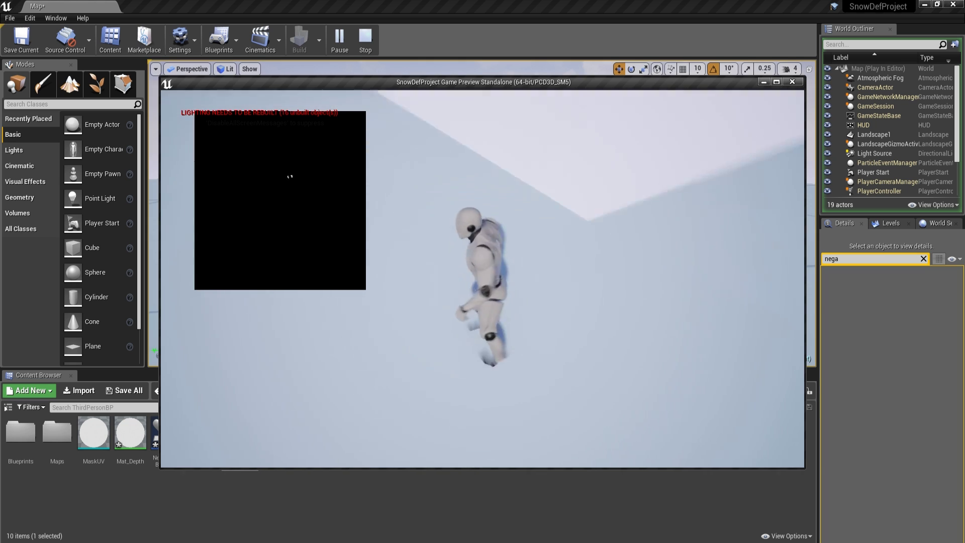
key(w)
key(d)
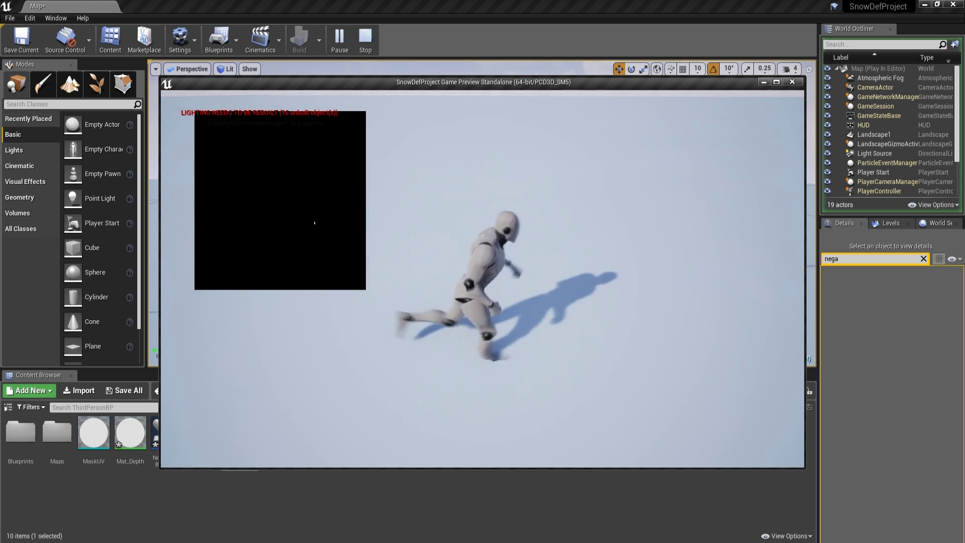
key(a)
key(d)
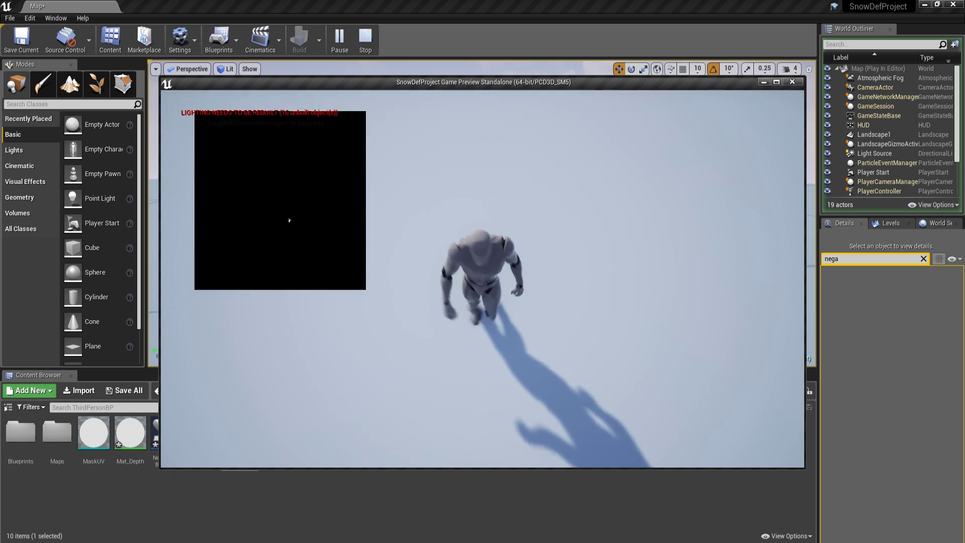
key(Escape)
- Set the Negative Z Bounds Extension of Landscape1 to -1000
click(455, 245)
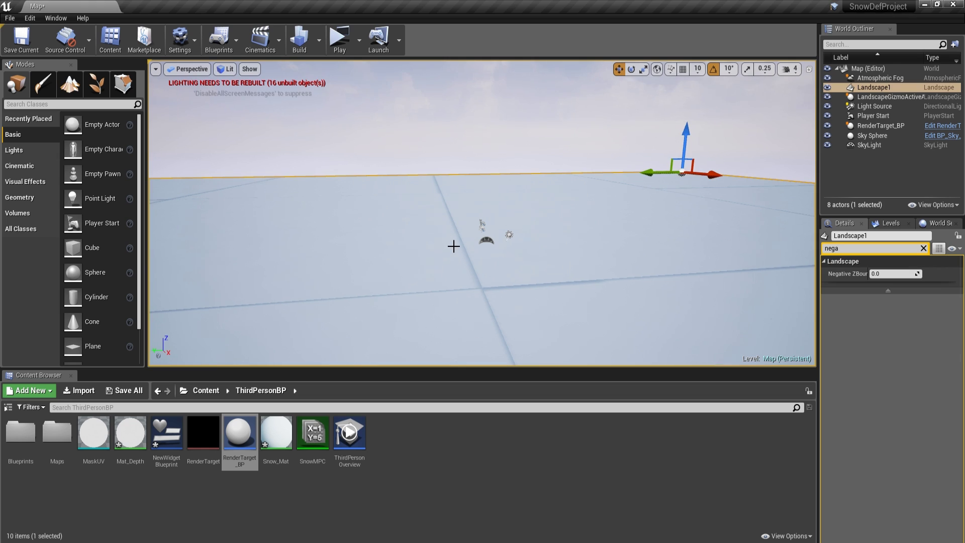
right_drag(454, 246, 462, 272)
key(w)
key(s)
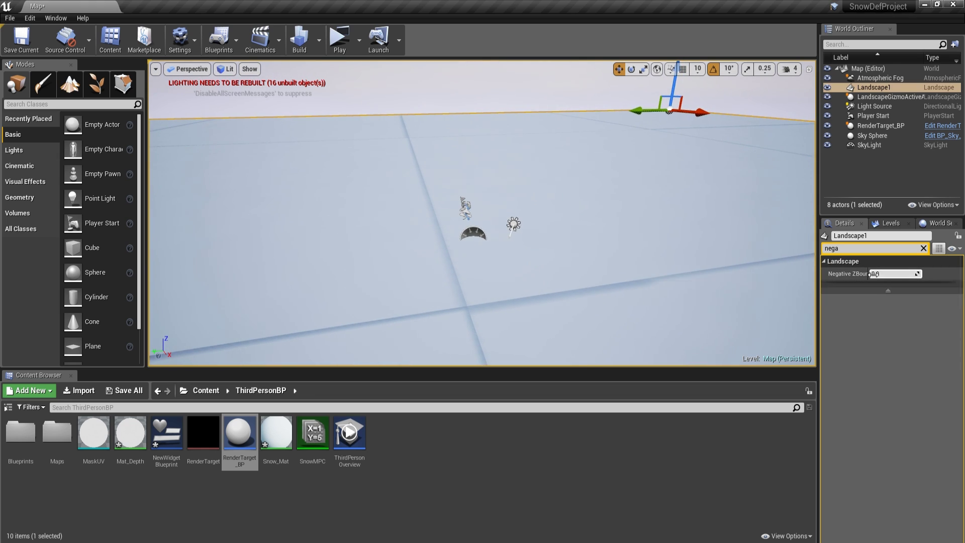
drag(871, 274, 878, 274)
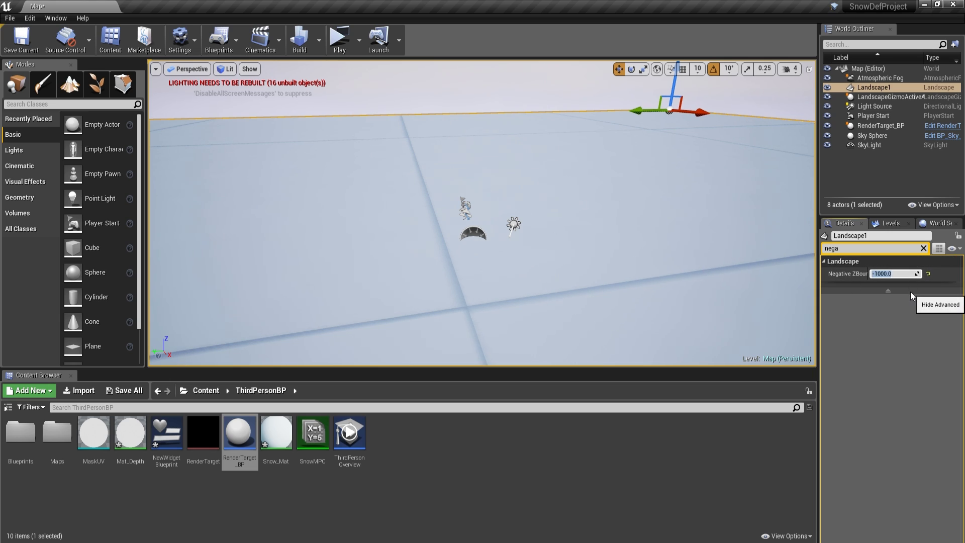
- Examine the snow landscape and the seams between its sections from several viewing angles
key(w)
right_drag(629, 242, 569, 244)
key(s)
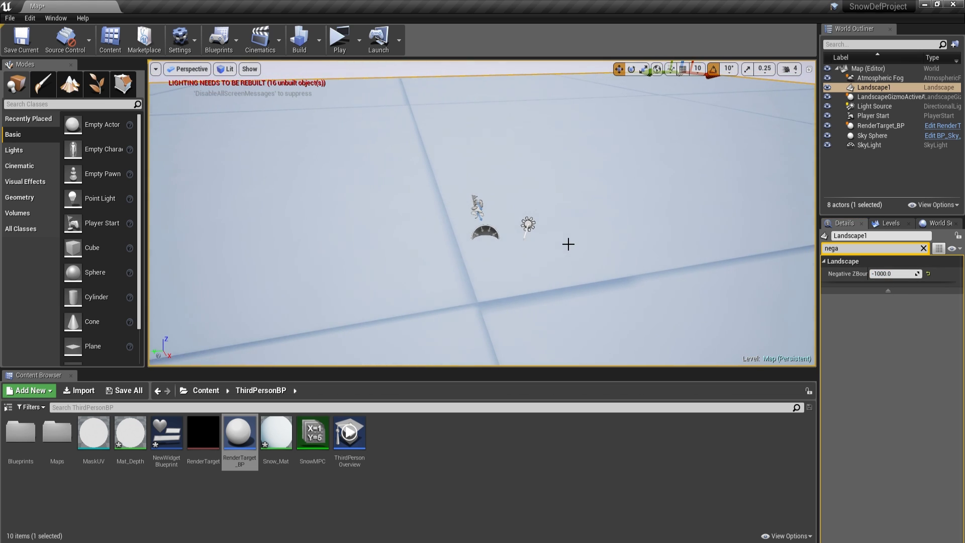
key(w)
right_drag(656, 229, 656, 239)
key(s)
right_drag(429, 217, 429, 217)
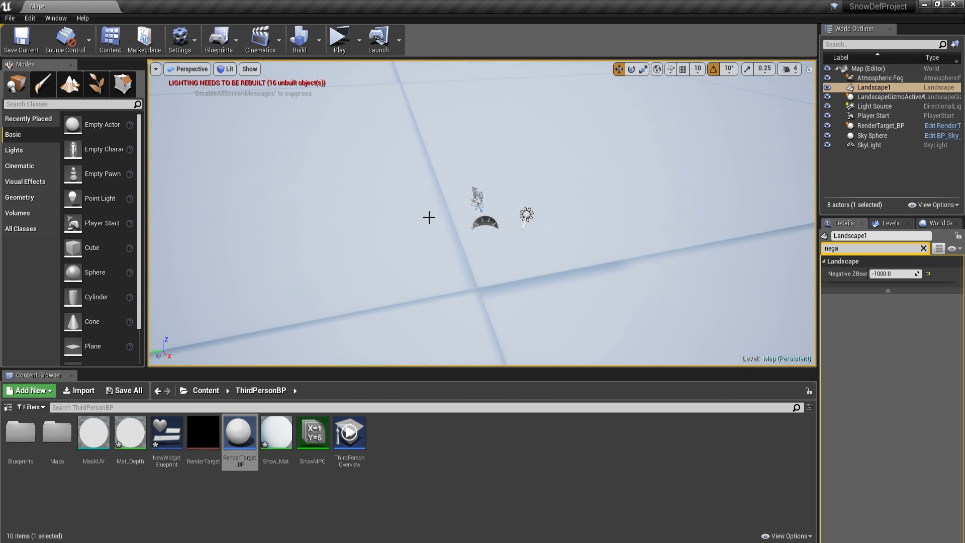
right_drag(415, 249, 434, 460)
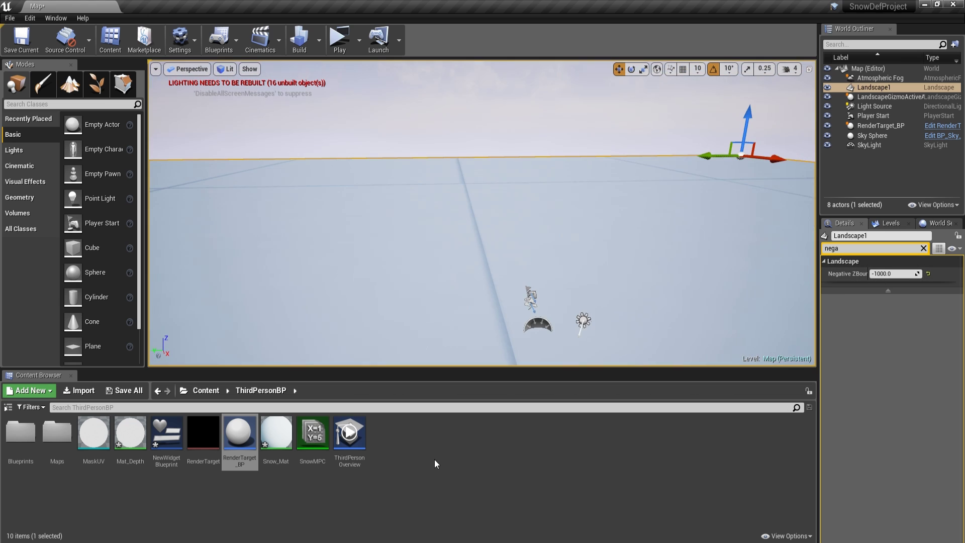
right_drag(432, 347, 430, 438)
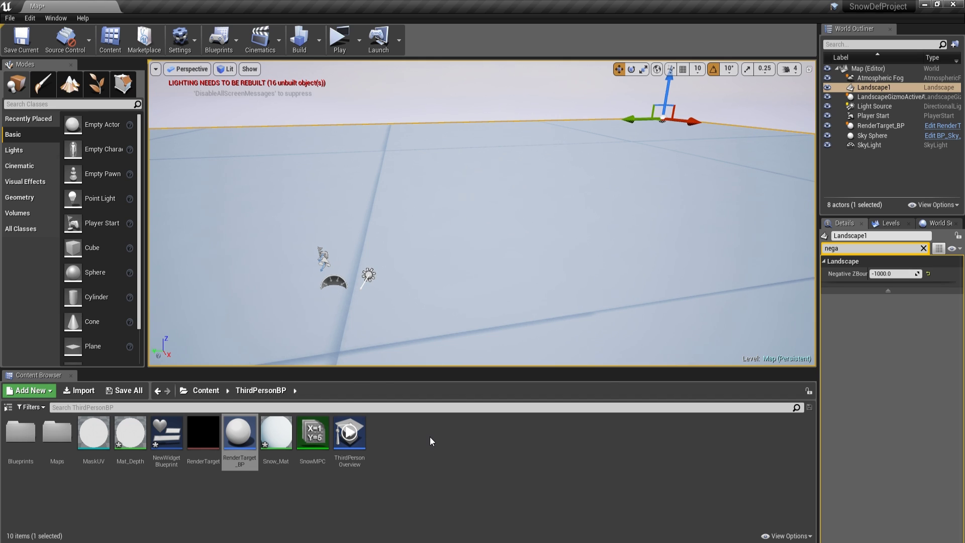
- Create a new material named DrawToPersistent in the ThirdPersonBP folder
click(430, 436)
right_drag(420, 328, 421, 327)
right_click(408, 424)
mouse_move(442, 331)
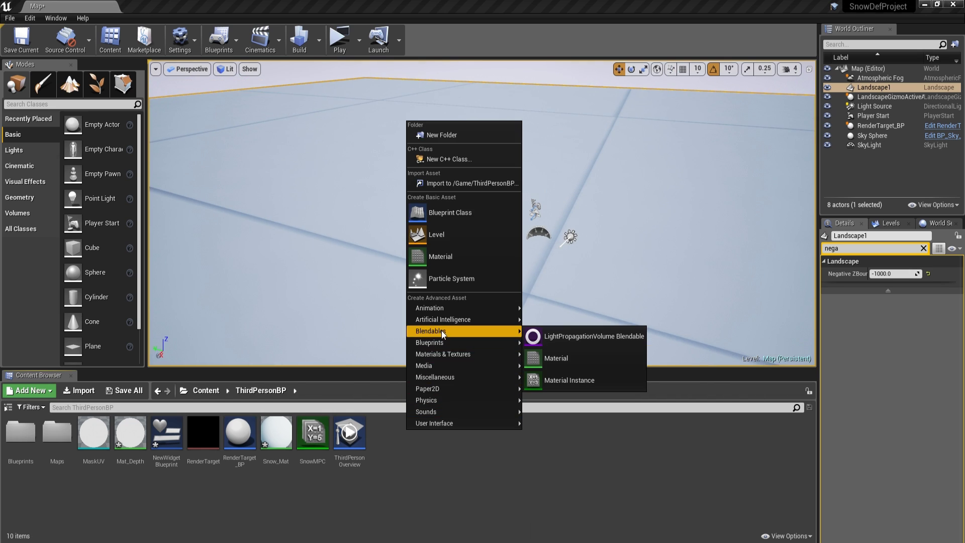
mouse_move(445, 354)
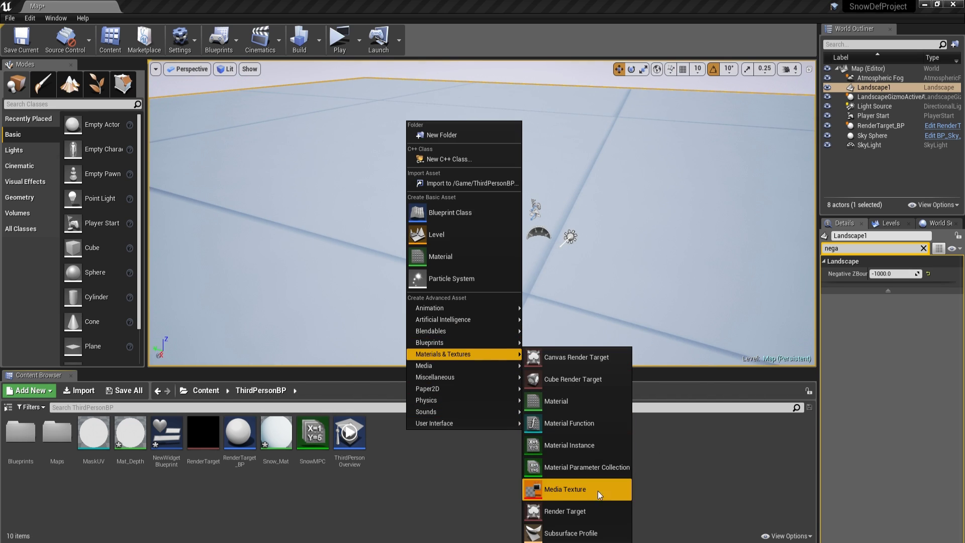
click(570, 411)
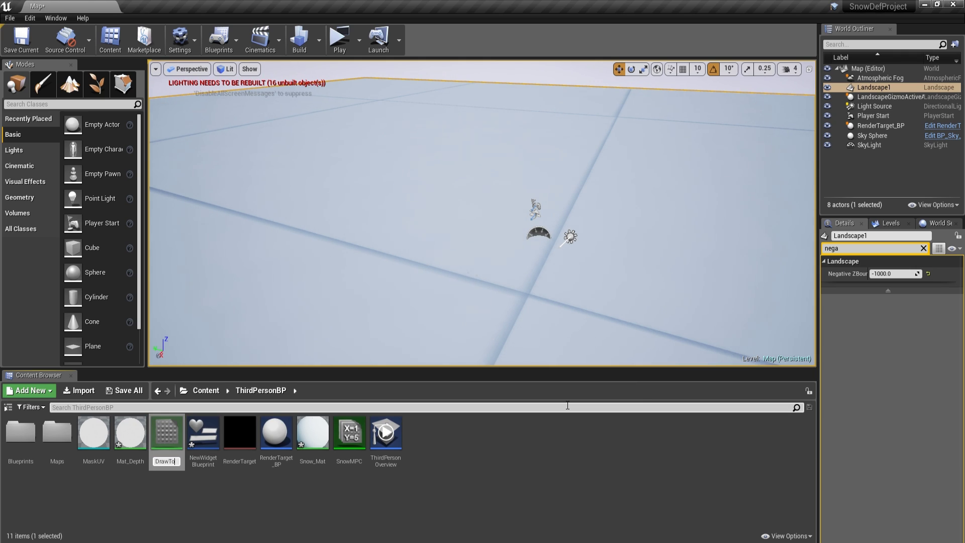
text(DrawToPersistent)
key(Return)
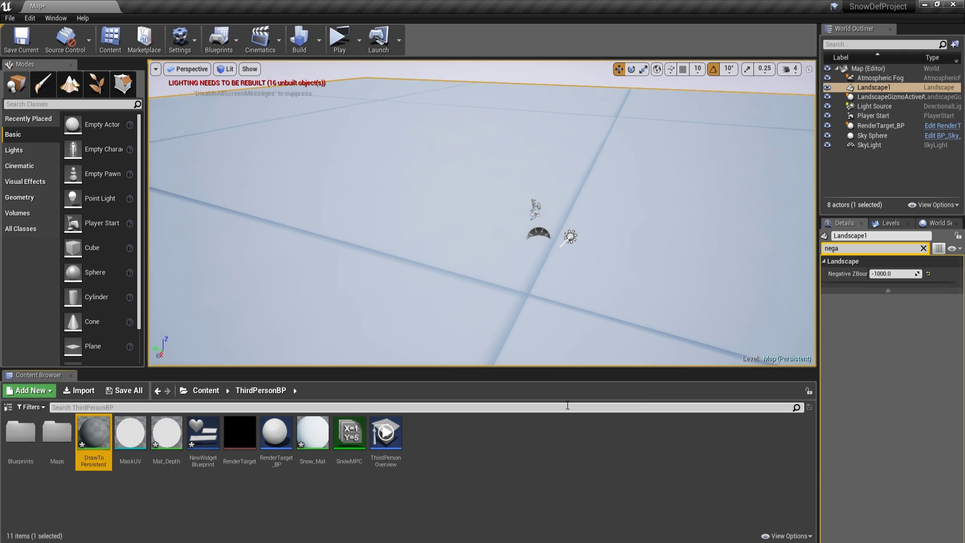
- In RenderTarget_BP, add a Create Dynamic Material Instance node after Set Scalar Parameter Value, with DrawToPersistent as its parent
double_click(276, 434)
right_drag(493, 301, 217, 334)
scroll(217, 333, up, 3)
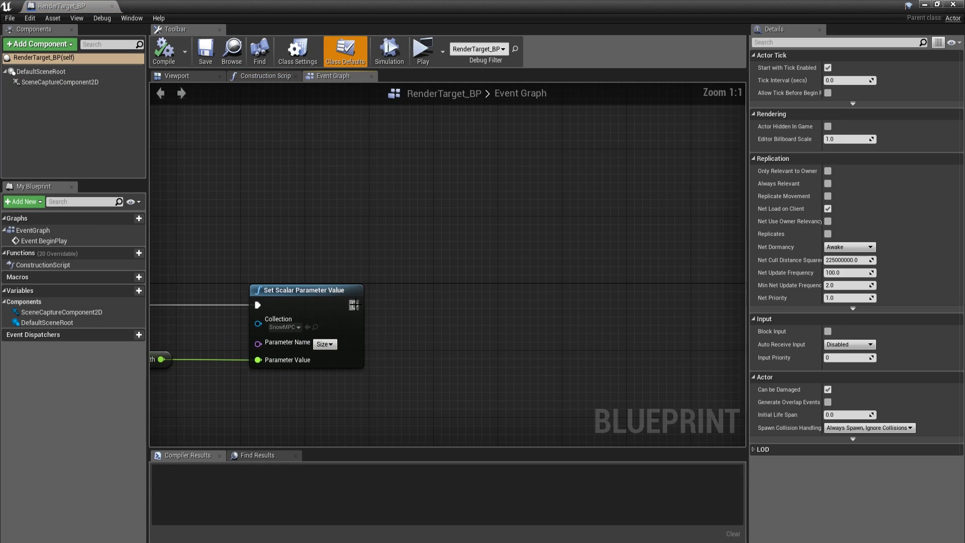
drag(354, 305, 422, 309)
text(create dy)
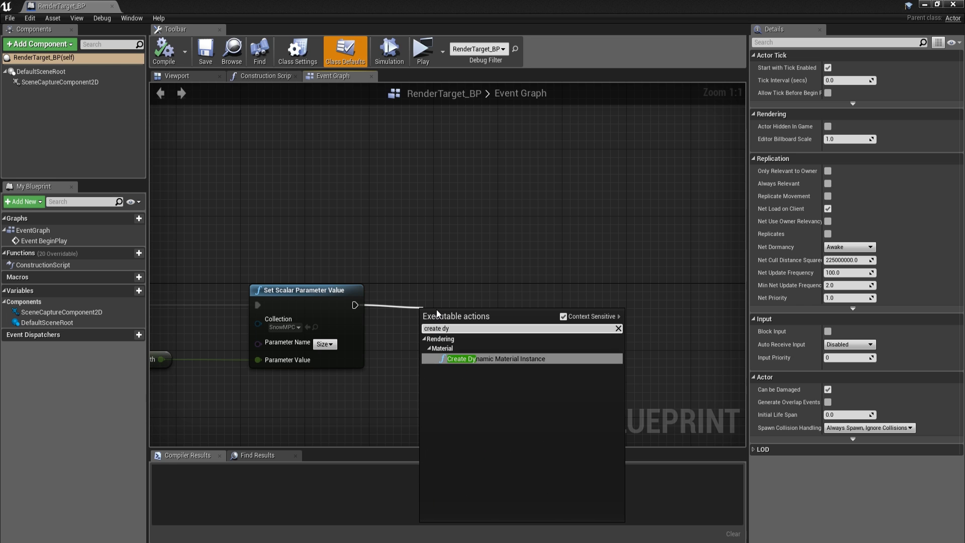
key(Return)
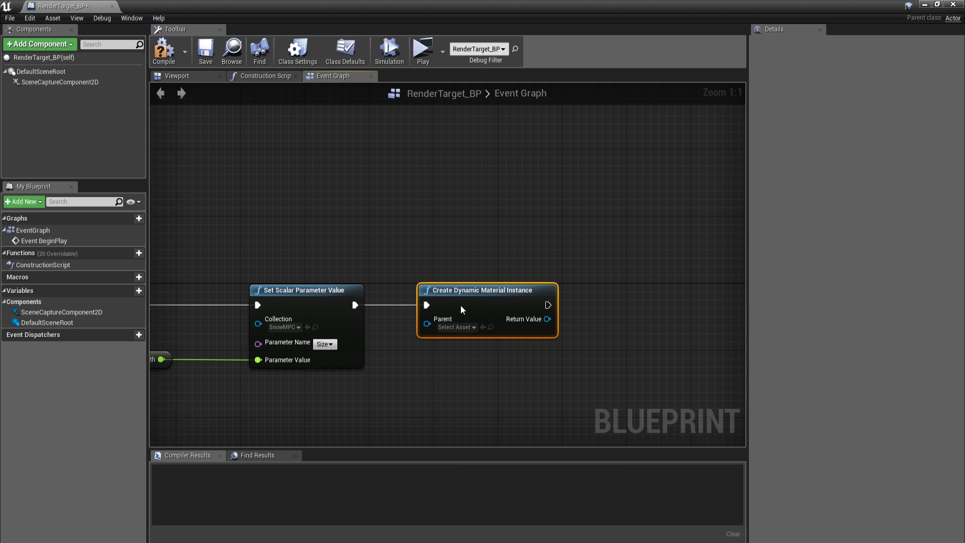
click(457, 328)
text(draw)
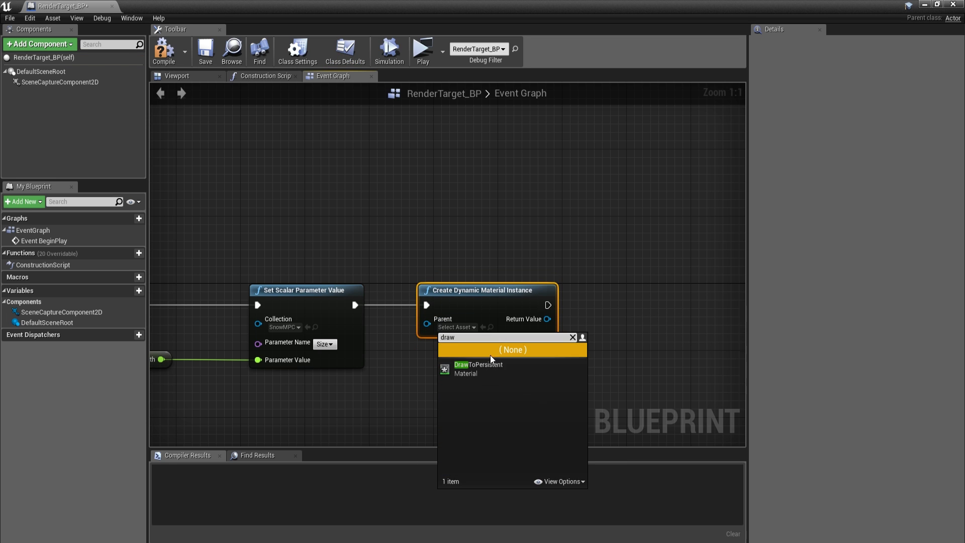
click(495, 369)
- Promote the dynamic material instance's return value to a variable named DrawToPMat
right_drag(548, 327, 524, 332)
drag(534, 324, 559, 334)
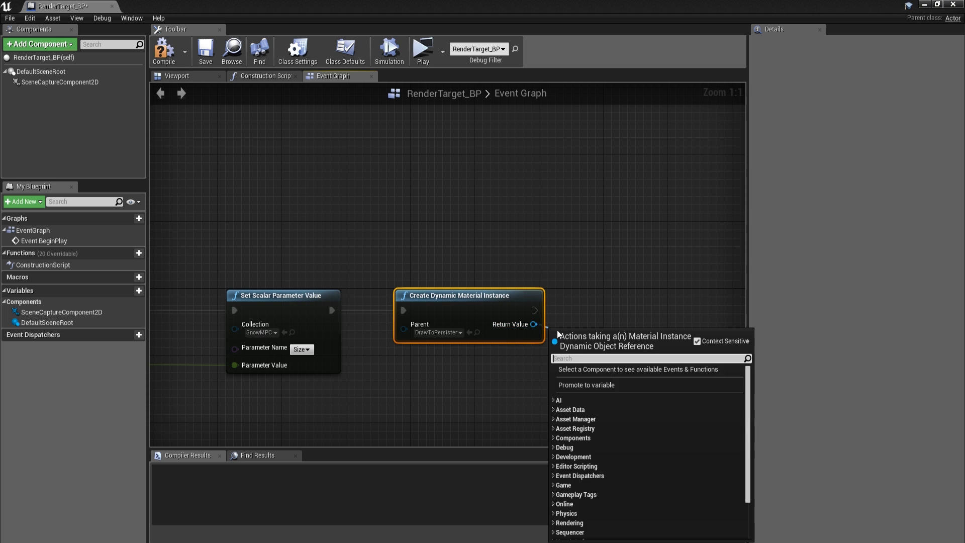
click(585, 387)
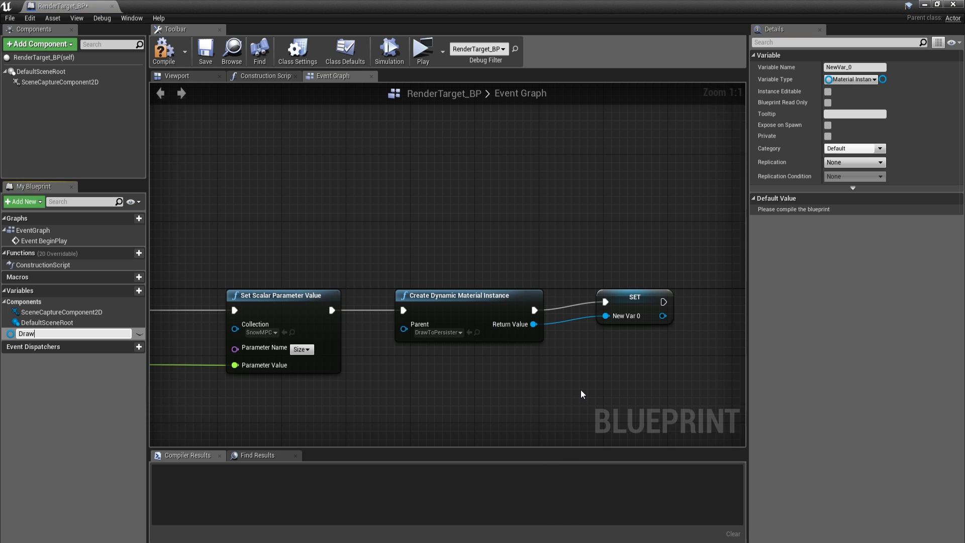
text(DrawToPMat)
key(Return)
click(616, 307)
- Add a Clear Render Target 2D node after the DrawToPMat Set node and duplicate it
right_drag(616, 308, 344, 335)
drag(401, 329, 499, 328)
text(clear)
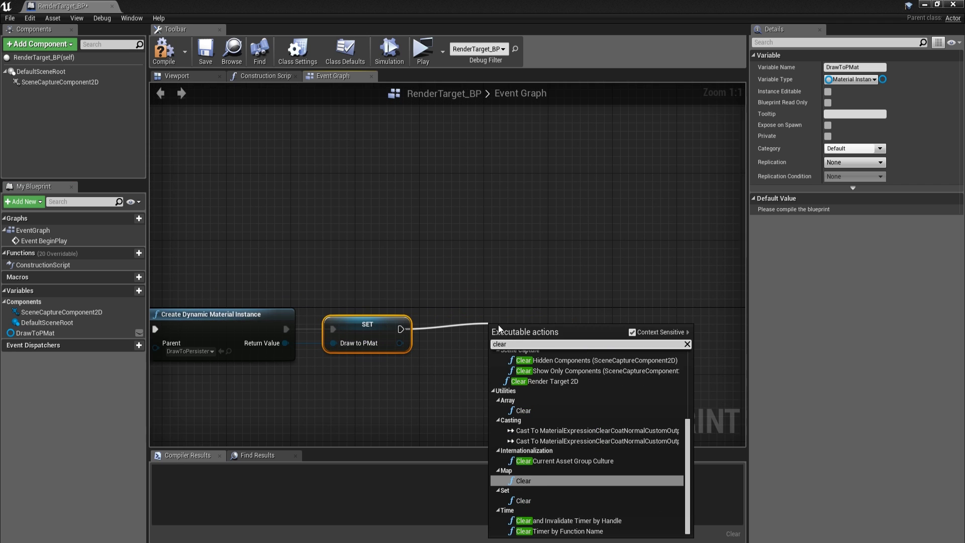
text( render)
key(Return)
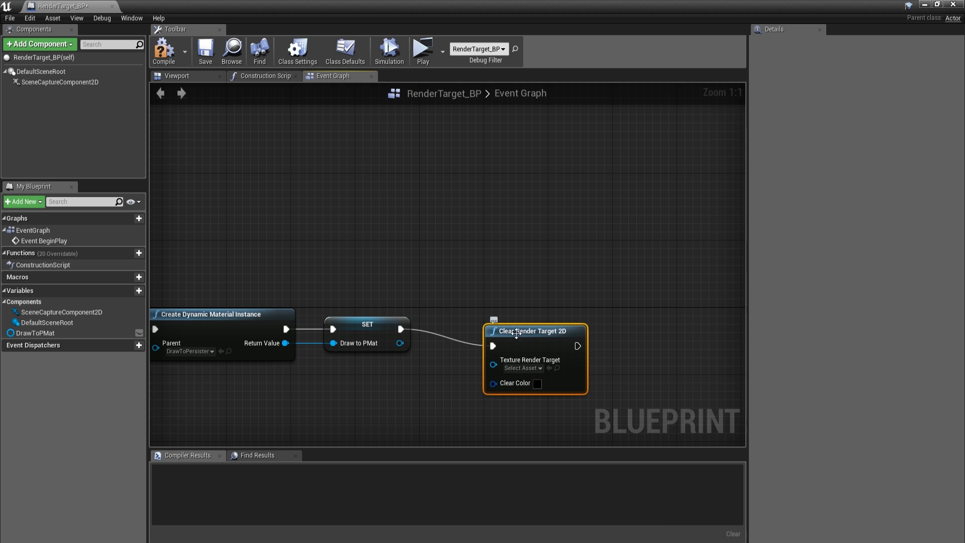
drag(521, 332, 506, 326)
key(ctrl+c)
key(ctrl+v)
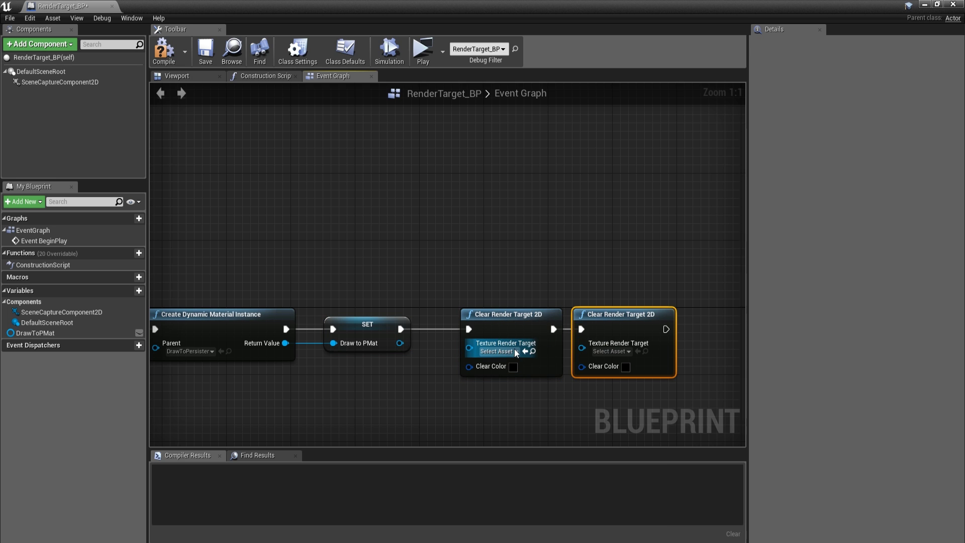
- Assign RenderTarget to the first Clear Render Target 2D node and return to the level editor
click(516, 352)
click(538, 410)
right_drag(538, 410, 433, 382)
click(396, 290)
click(925, 5)
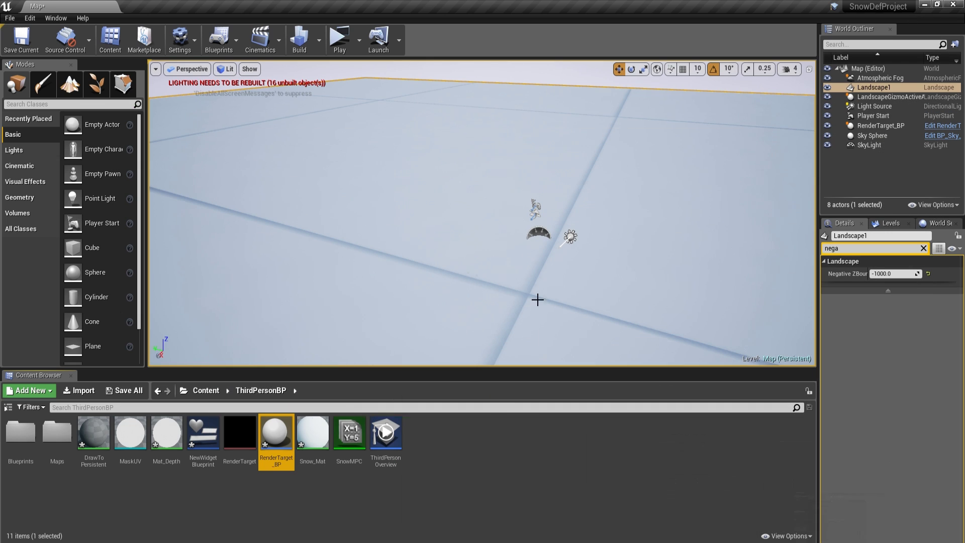
right_click(444, 437)
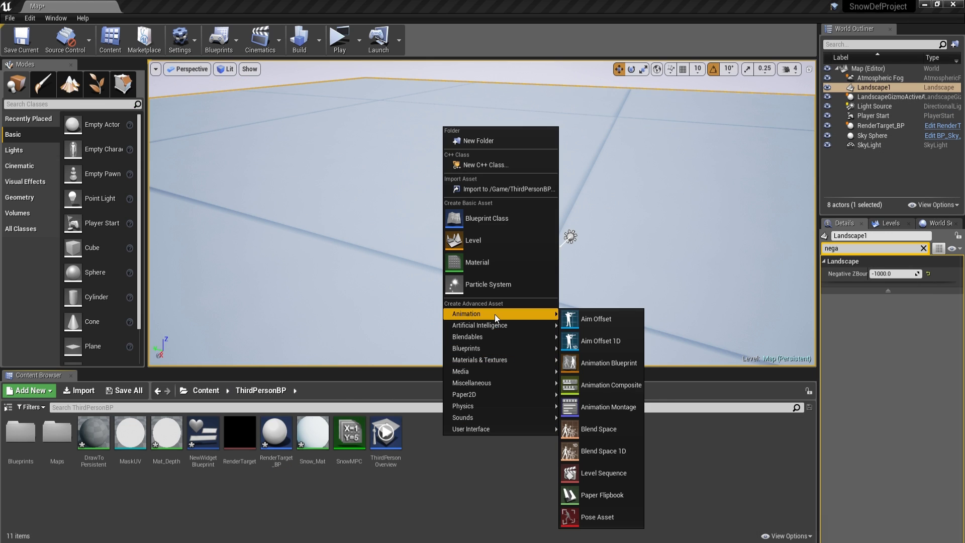
mouse_move(494, 363)
click(602, 495)
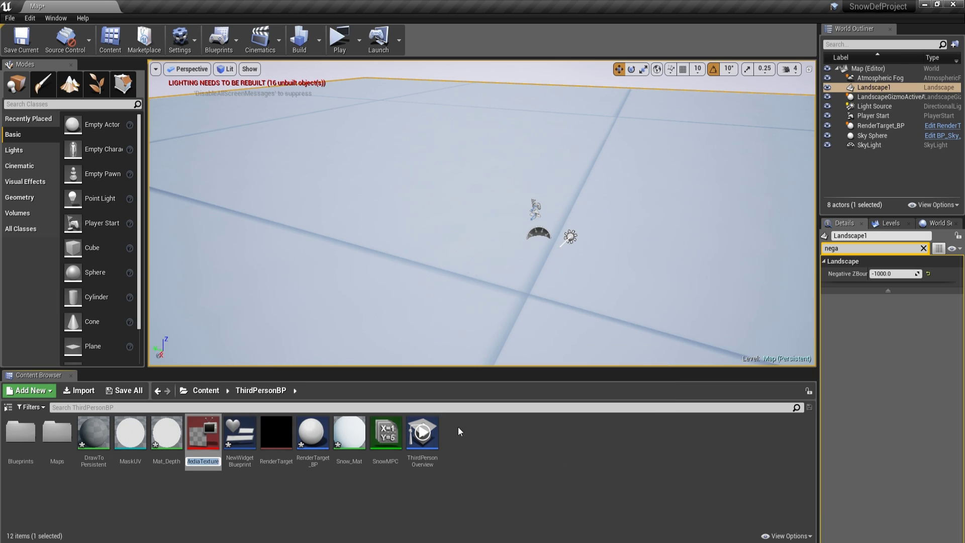
key(Delete)
click(394, 442)
- Create a render target asset named RenderTargetPersistent in the ThirdPersonBP folder
right_click(480, 443)
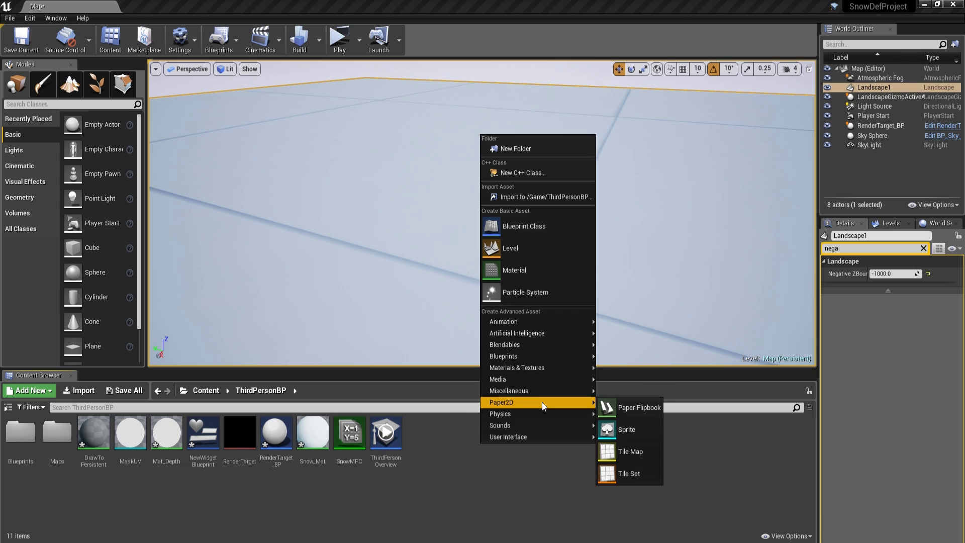
mouse_move(526, 380)
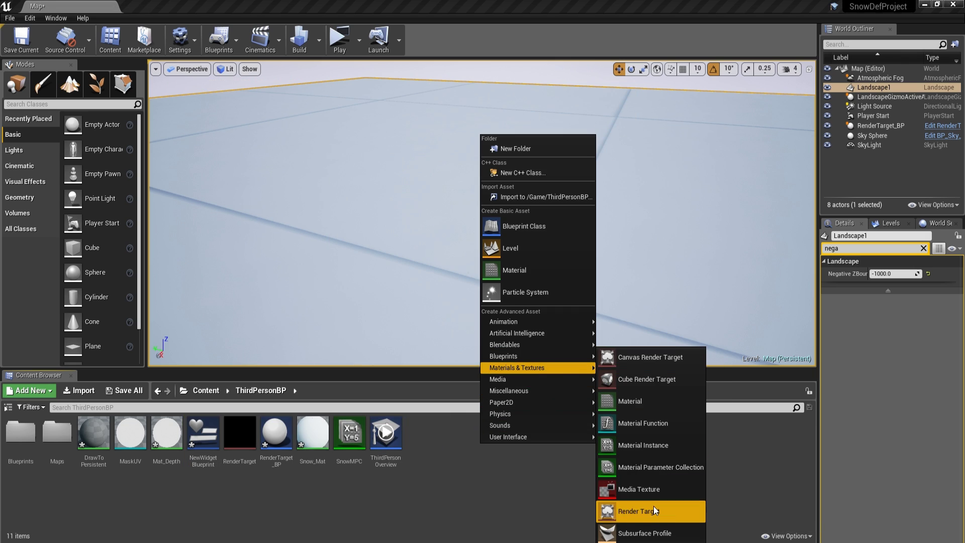
click(653, 506)
text(RenderTargetP)
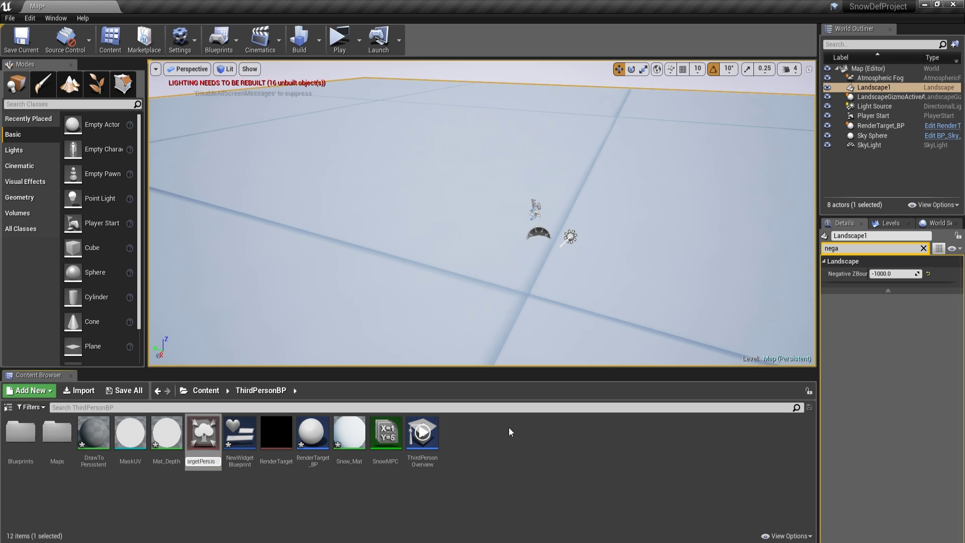
text(ersistent)
key(Return)
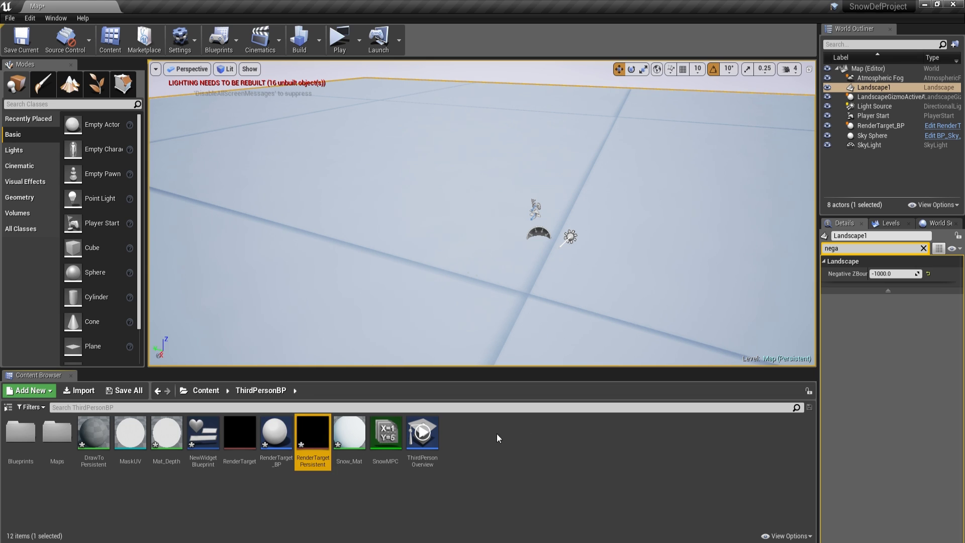
- Assign RenderTargetPersistent to the second Clear Render Target 2D node in RenderTarget_BP and compile the blueprint
double_click(313, 434)
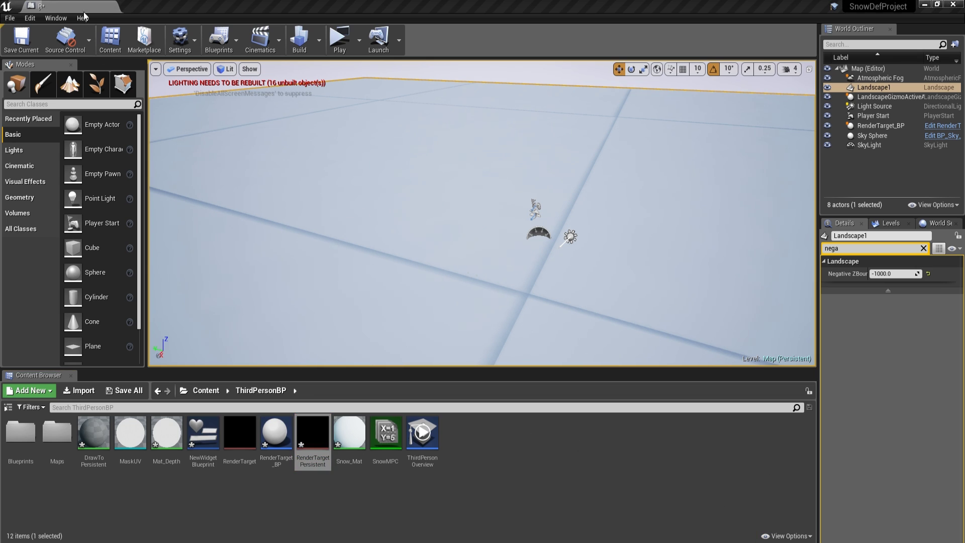
drag(84, 12, 68, 65)
double_click(271, 73)
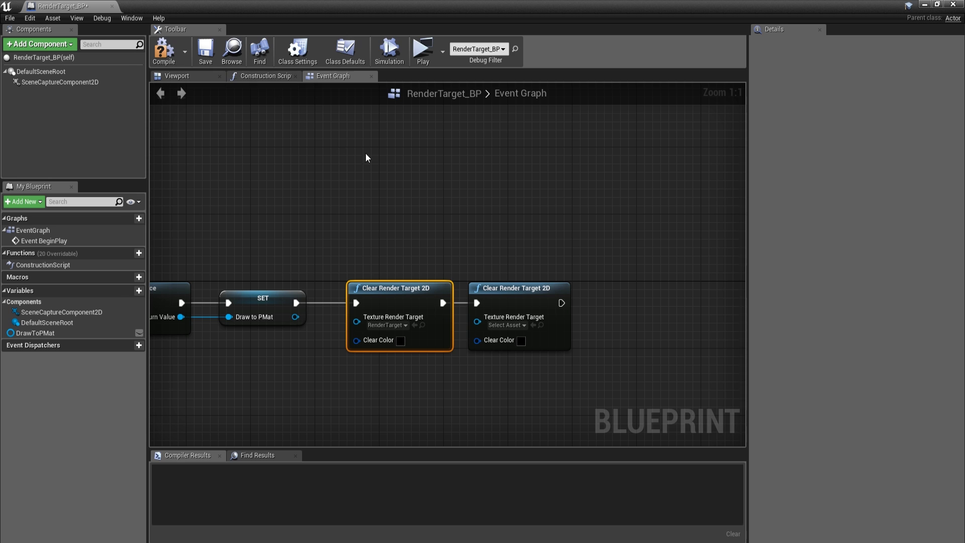
click(507, 299)
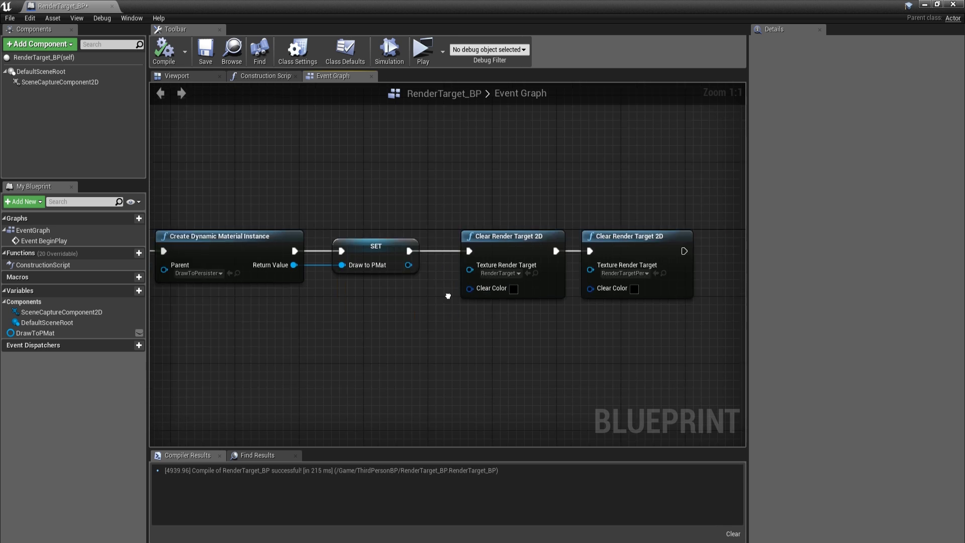
- Add a custom event named DrawToRT below the Event BeginPlay chain
right_drag(179, 312, 598, 301)
scroll(363, 364, up, 1)
right_drag(362, 373, 393, 308)
right_click(345, 371)
text(custom)
key(Return)
text(DrawToRT)
key(Return)
- Add a Draw Material to Render Target node after the DrawToRT event, with the DrawToPMat variable as its material
right_drag(377, 327, 361, 251)
drag(358, 305, 429, 342)
text(draw to ren)
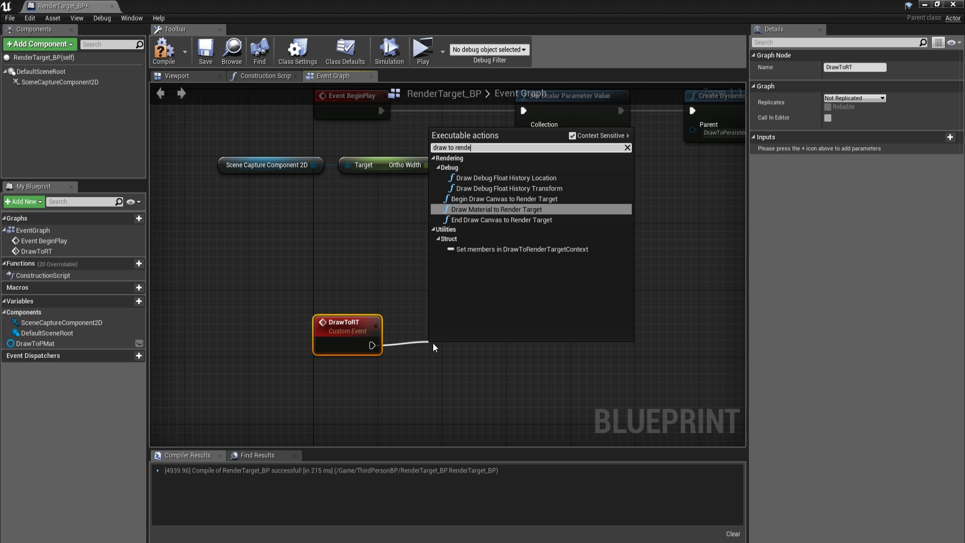
text(de)
key(Return)
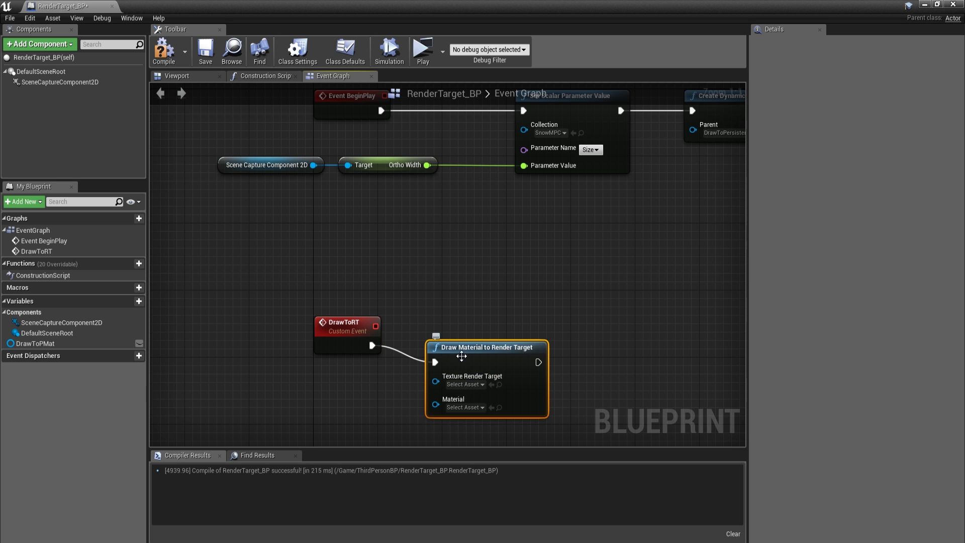
right_drag(481, 336, 502, 297)
drag(502, 297, 514, 304)
mouse_move(48, 346)
mouse_down()
mouse_move(427, 386)
mouse_move(474, 349)
mouse_up()
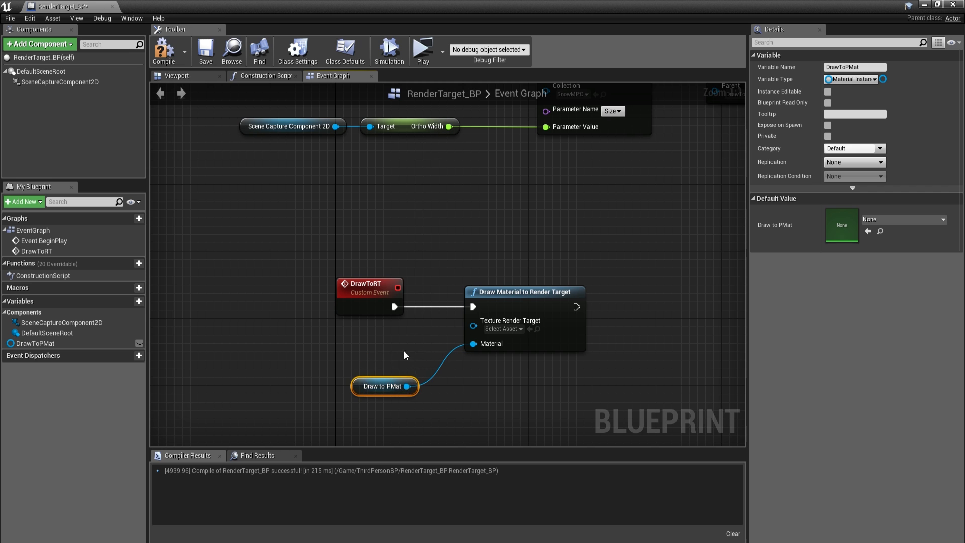
- Set RenderTargetPersistent as the texture render target of the Draw Material to Render Target node
scroll(405, 344, down, 2)
scroll(436, 340, down, 1)
right_drag(588, 313, 744, 251)
scroll(585, 244, up, 3)
scroll(504, 284, down, 1)
scroll(448, 331, up, 1)
click(448, 337)
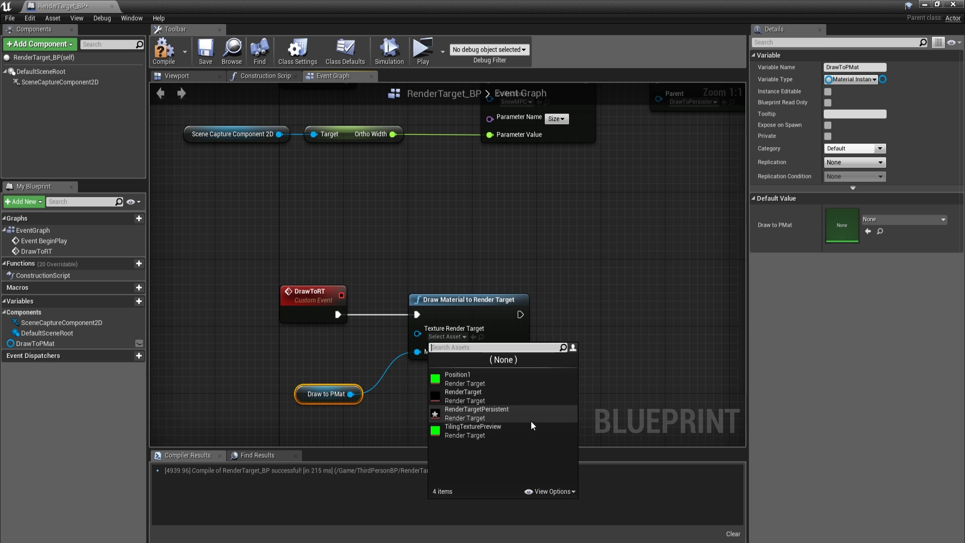
click(517, 413)
click(581, 331)
- Insert a Sequence node between Event BeginPlay and the Set Scalar Parameter Value node
mouse_move(581, 332)
right_down()
mouse_move(502, 330)
mouse_move(551, 277)
mouse_move(431, 289)
right_up()
right_click(401, 257)
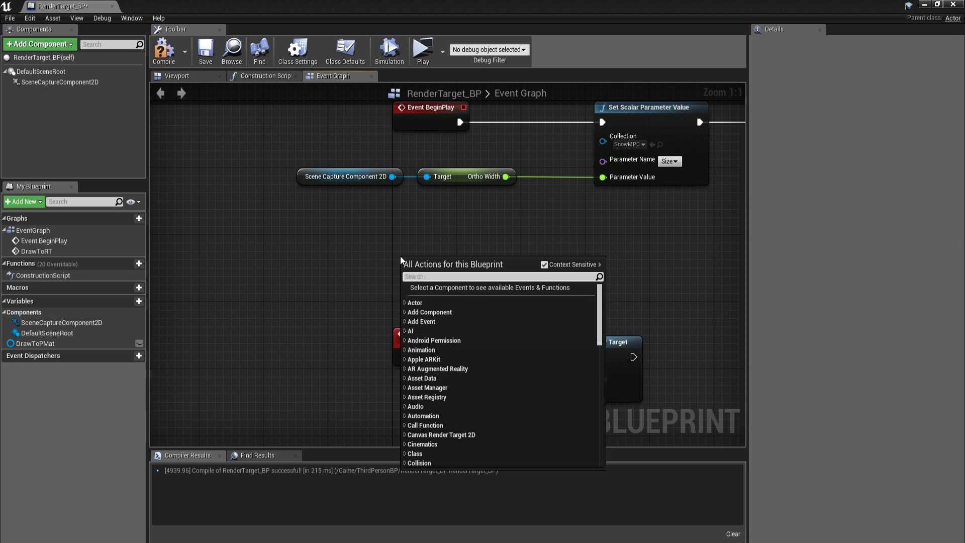
right_drag(400, 255, 451, 284)
drag(494, 151, 343, 252)
text(seq)
key(Return)
- Add a Set Timer by Function Name node on the Sequence's Then 1 output and enter DrawToRT as its function name
text(set timer by)
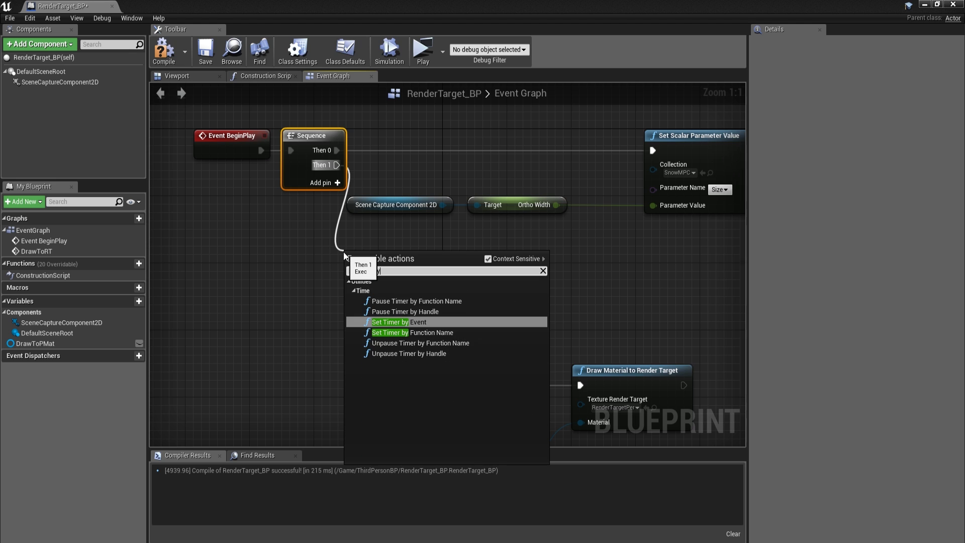
key(Down)
key(Return)
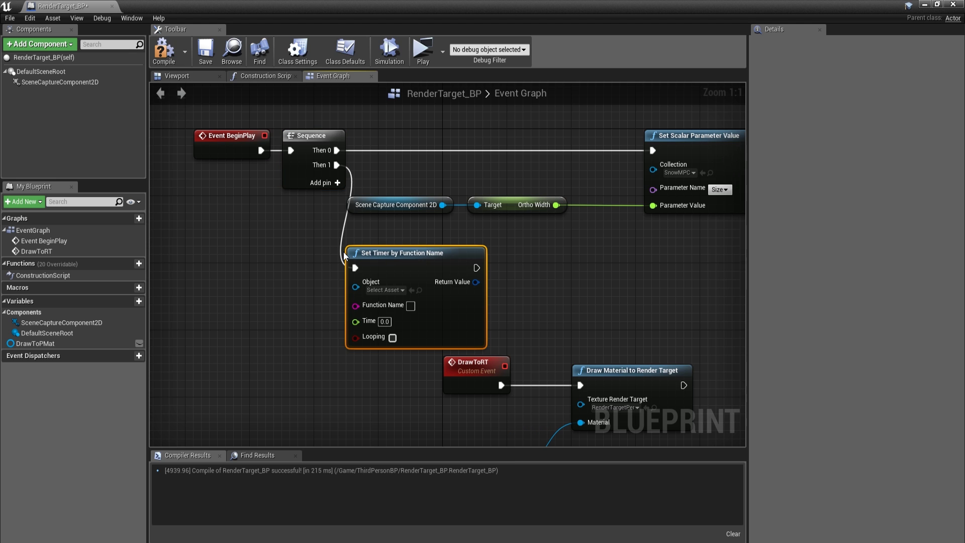
double_click(462, 365)
key(ctrl+c)
click(548, 336)
click(451, 298)
key(ctrl+v)
click(425, 320)
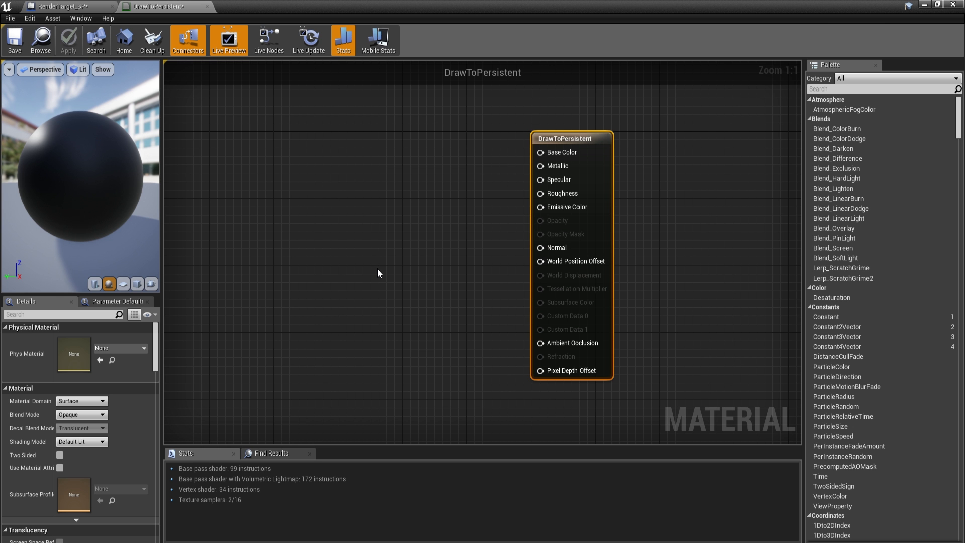
right_drag(378, 270, 372, 289)
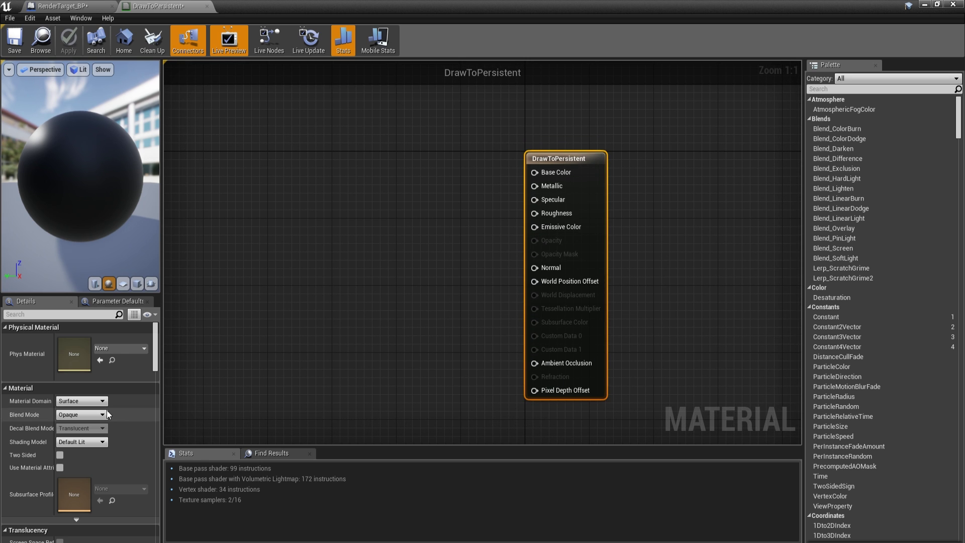
click(83, 415)
click(83, 415)
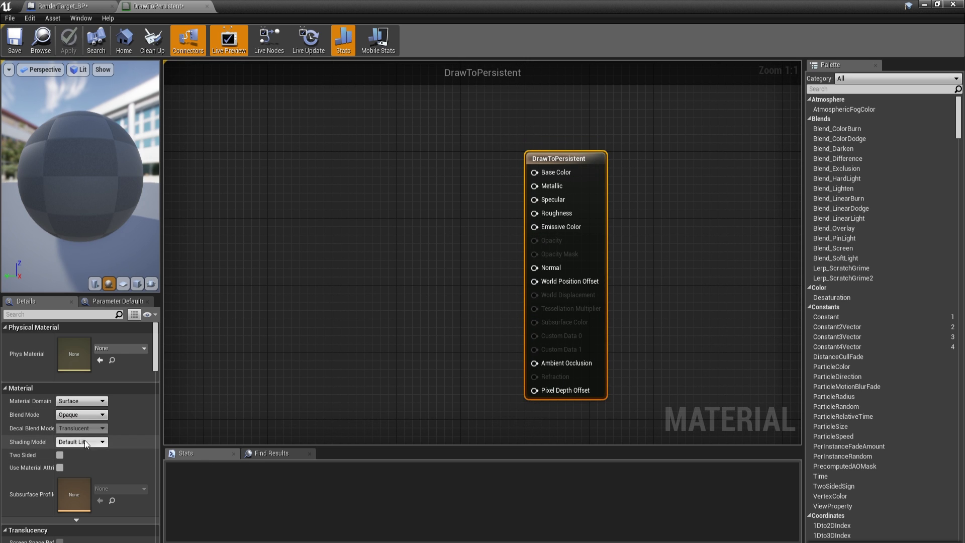
click(78, 414)
click(78, 413)
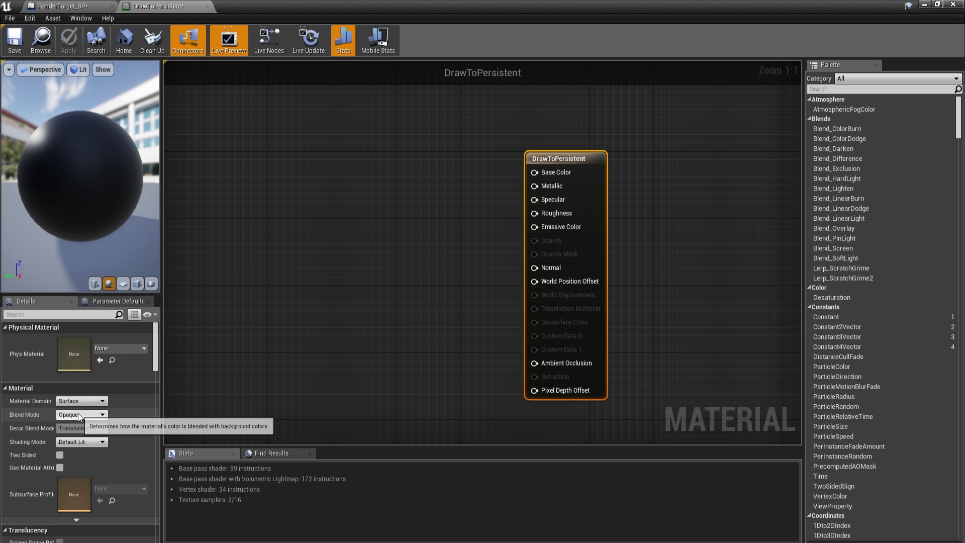
- Set the DrawToPersistent material's shading model to Unlit and feed a Texture Sample node into its Emissive Color
click(76, 441)
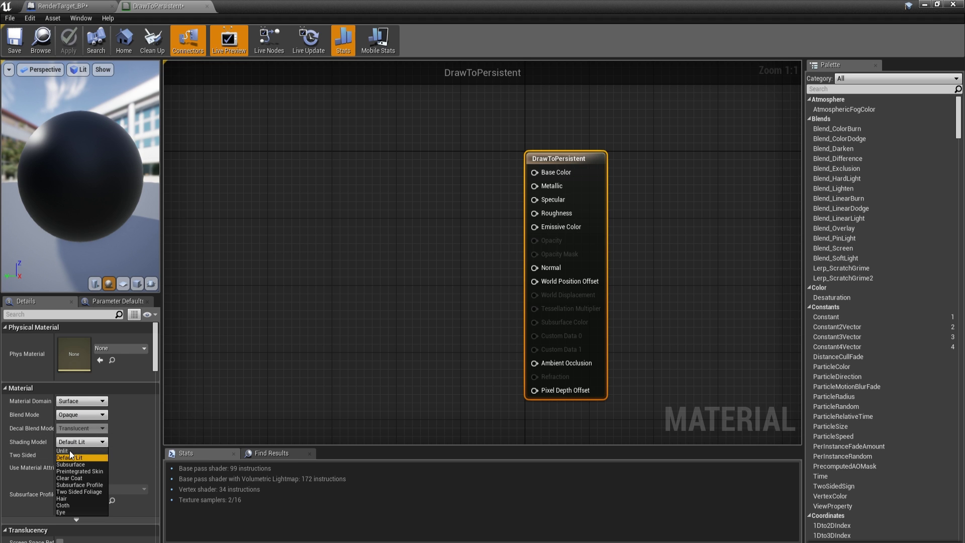
click(63, 451)
right_drag(282, 377, 396, 376)
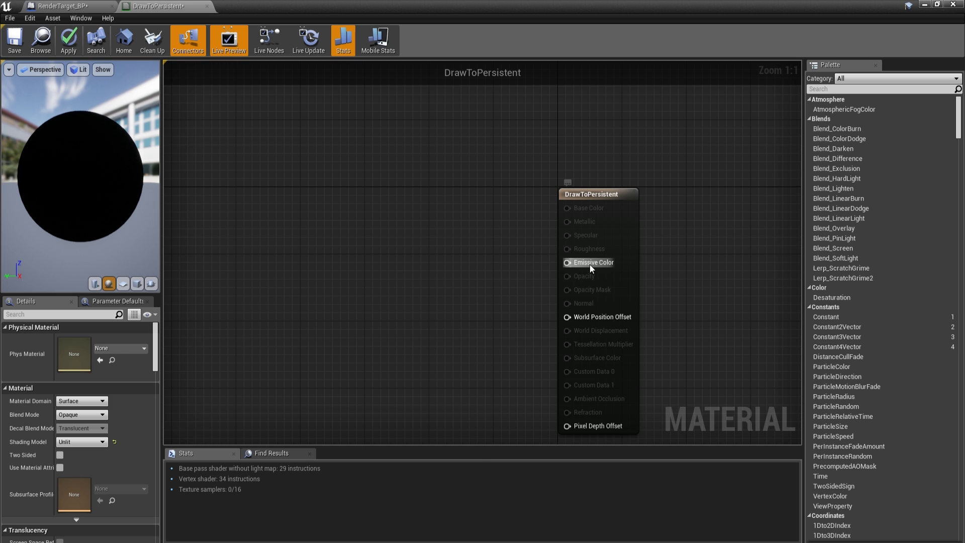
drag(590, 265, 458, 271)
text(text)
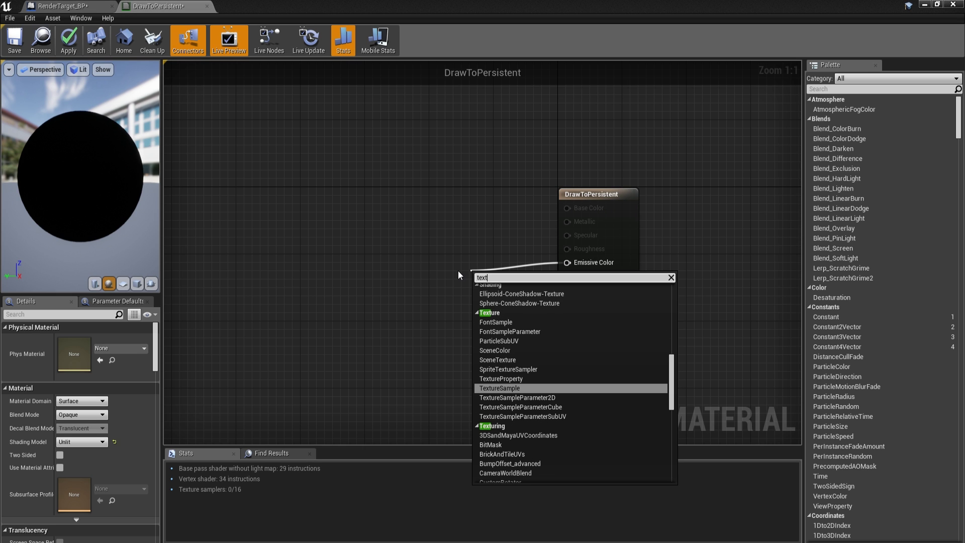
key(Return)
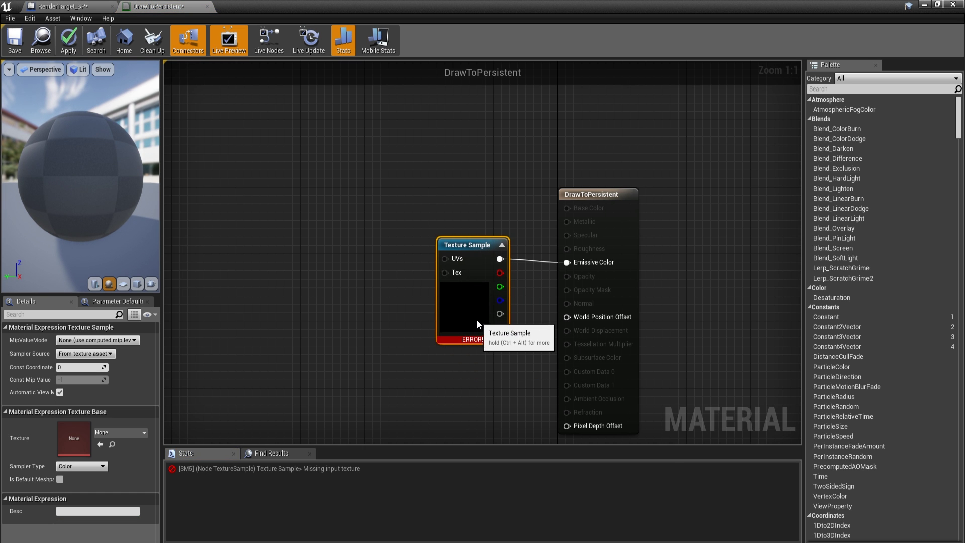
- Assign the RenderTarget asset as the Texture Sample's texture in DrawToPersistent and apply the material
double_click(553, 2)
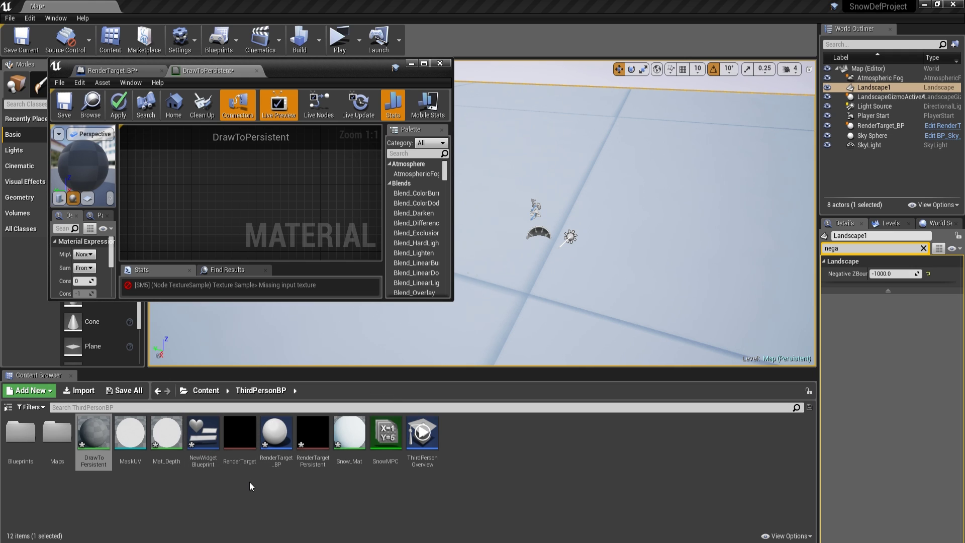
double_click(244, 433)
double_click(382, 74)
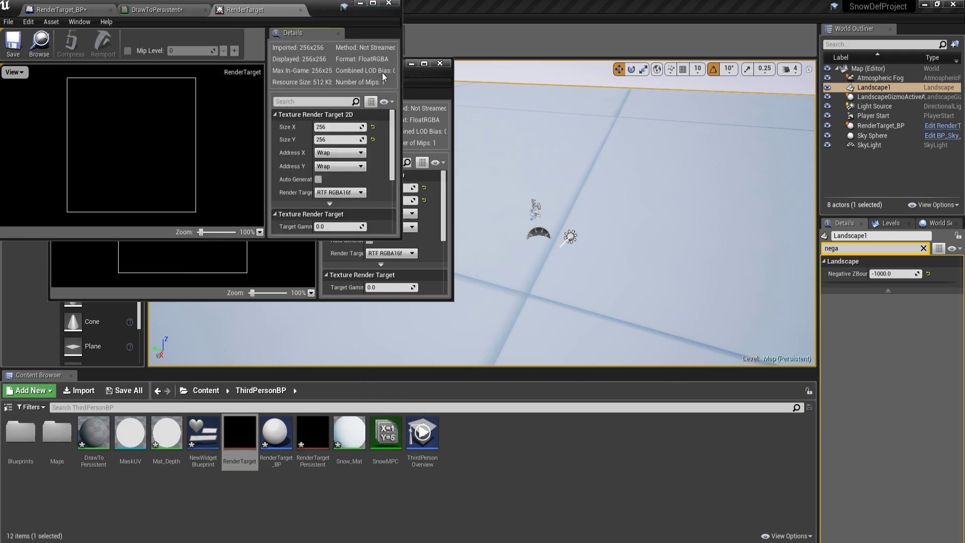
click(162, 5)
click(100, 444)
click(328, 346)
right_drag(329, 346, 338, 323)
click(61, 40)
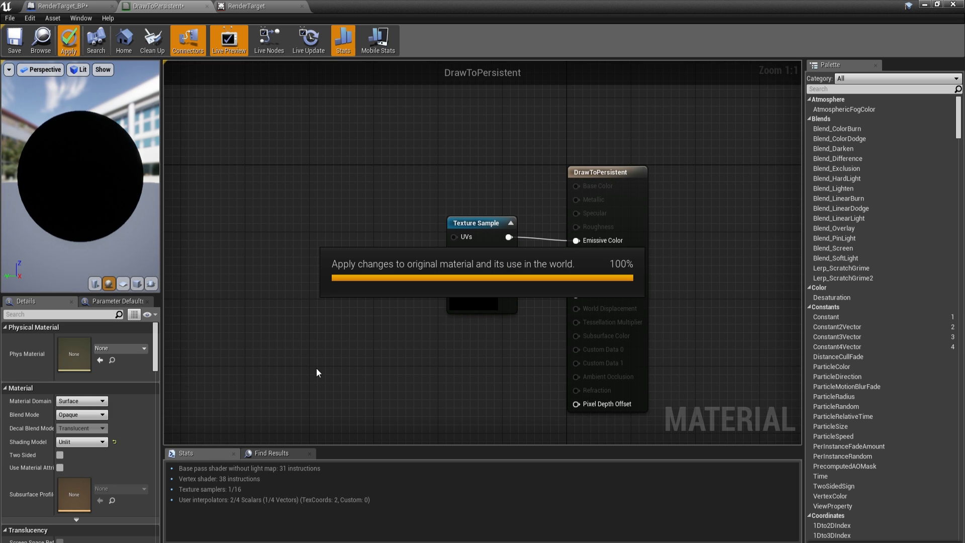
- Return to the level editor and open the Mat_Depth material from the ThirdPersonBP folder
key(alt+Tab)
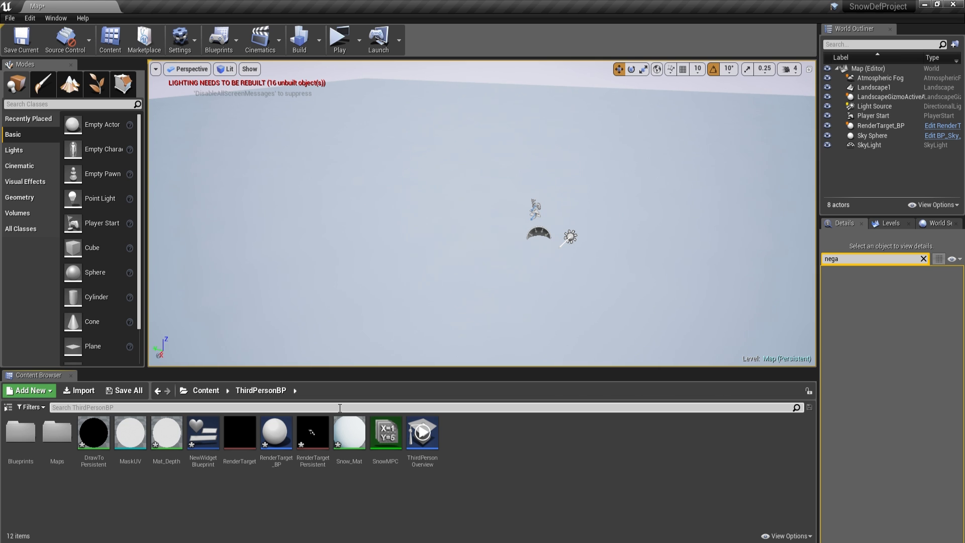
right_drag(423, 287, 417, 274)
scroll(423, 287, up, 5)
scroll(423, 287, down, 3)
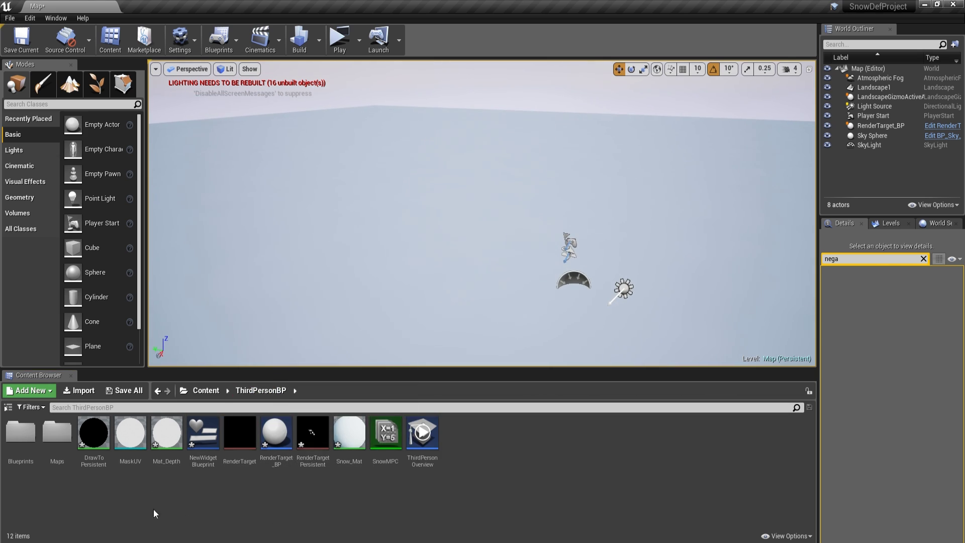
double_click(166, 433)
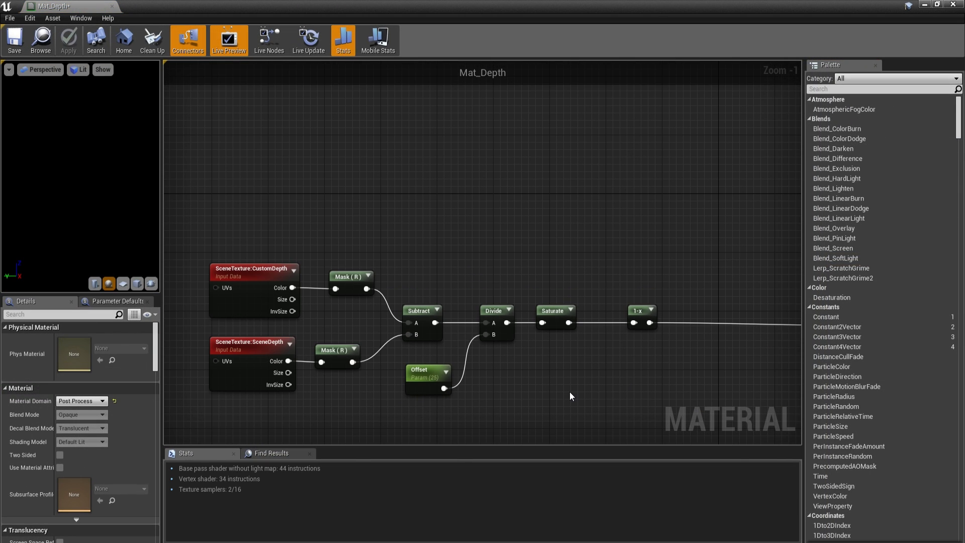
- Insert an Add node followed by a Saturate node between the 1-x node and Mat_Depth's Emissive Color
right_drag(407, 219, 202, 180)
scroll(431, 272, up, 1)
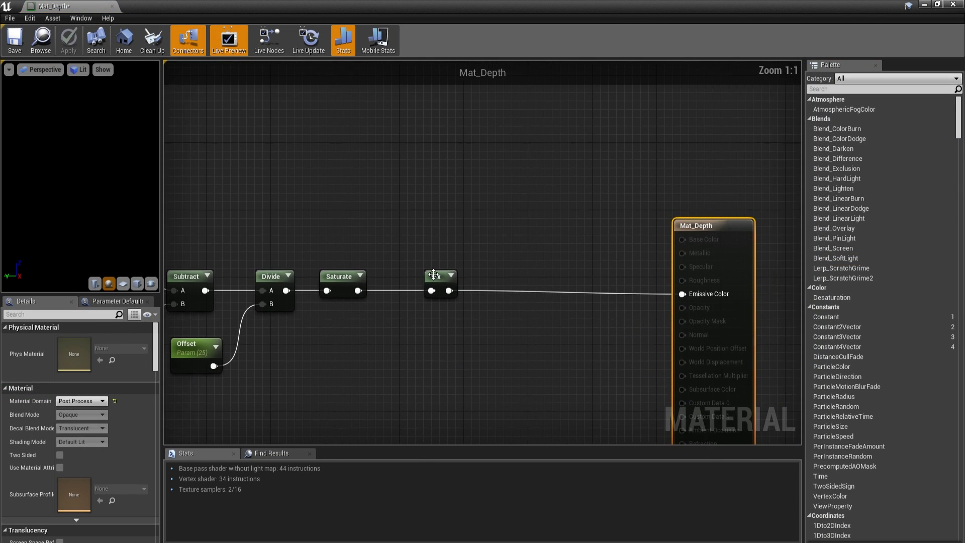
right_drag(432, 272, 360, 239)
drag(439, 248, 619, 261)
text(add)
key(Return)
text(sat)
click(509, 303)
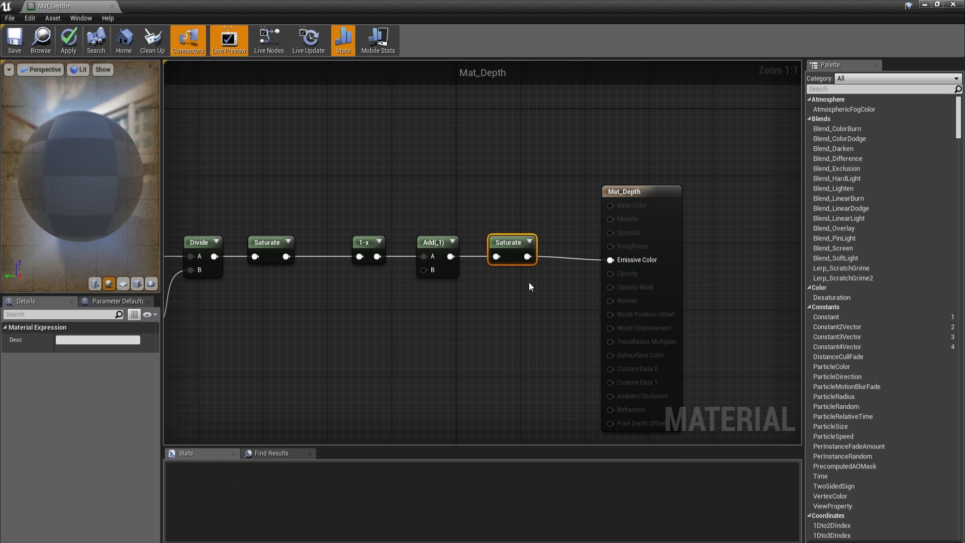
- Add a Texture Sample node on the Add node's B input and place it beneath the 1-x node
right_drag(478, 288, 554, 270)
drag(501, 253, 467, 290)
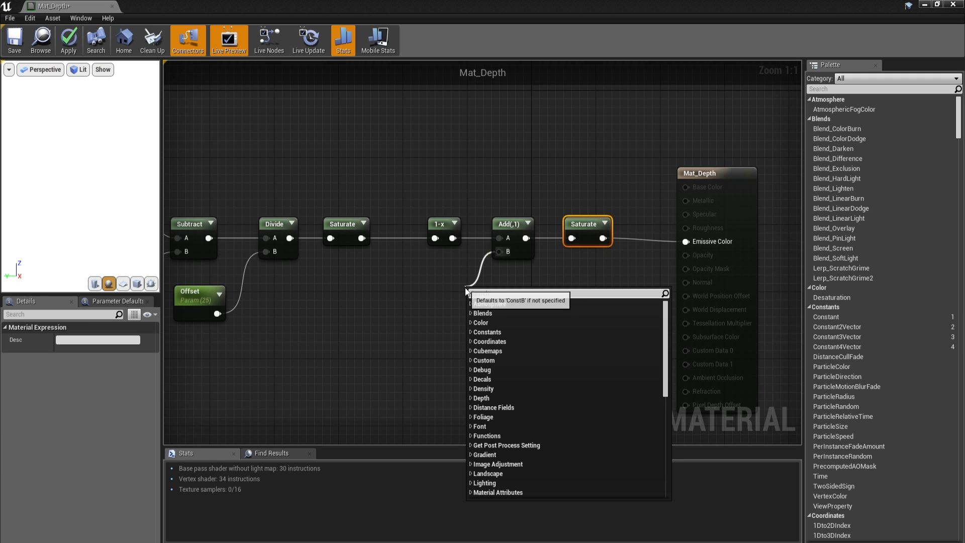
text(texture)
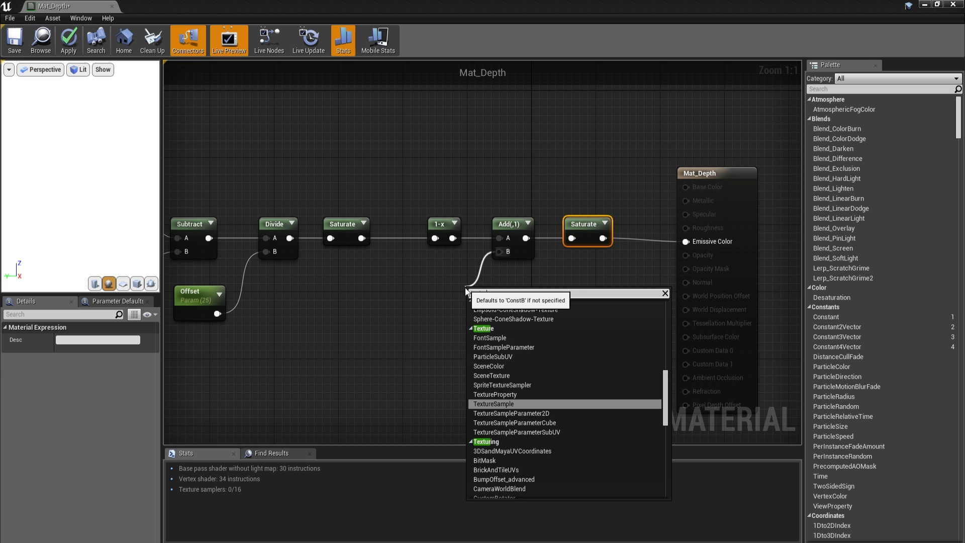
key(Return)
drag(493, 290, 406, 288)
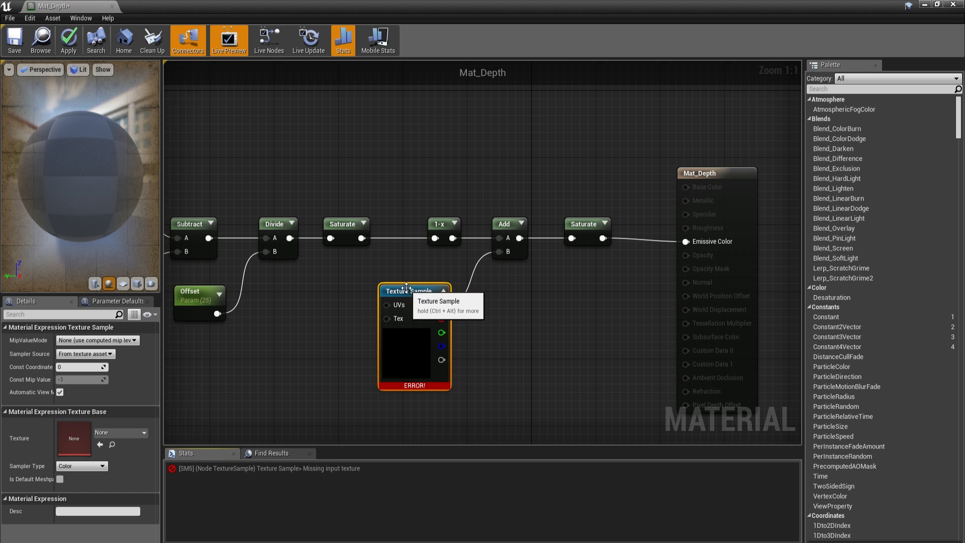
- Assign RenderTargetPersistent as the Texture Sample's texture, apply Mat_Depth and close its editor
double_click(484, 2)
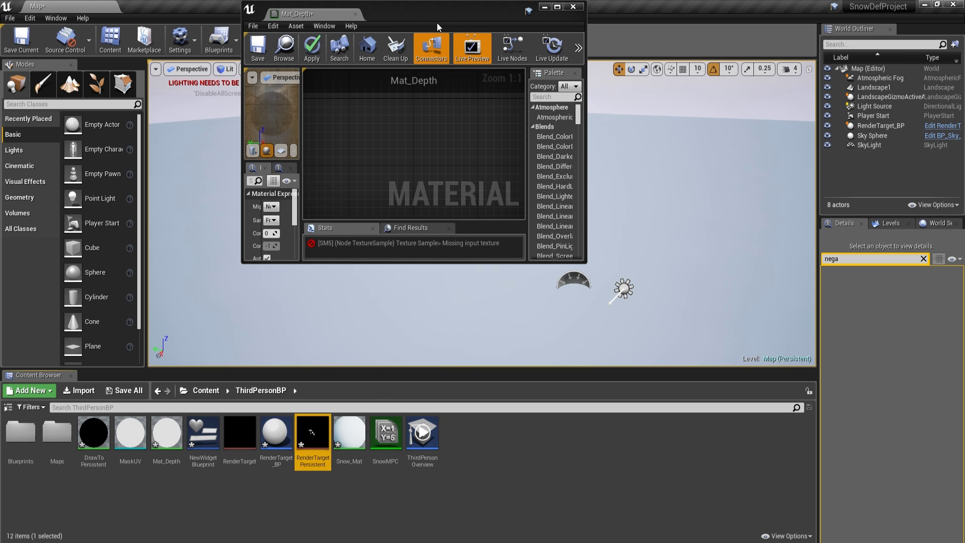
double_click(437, 20)
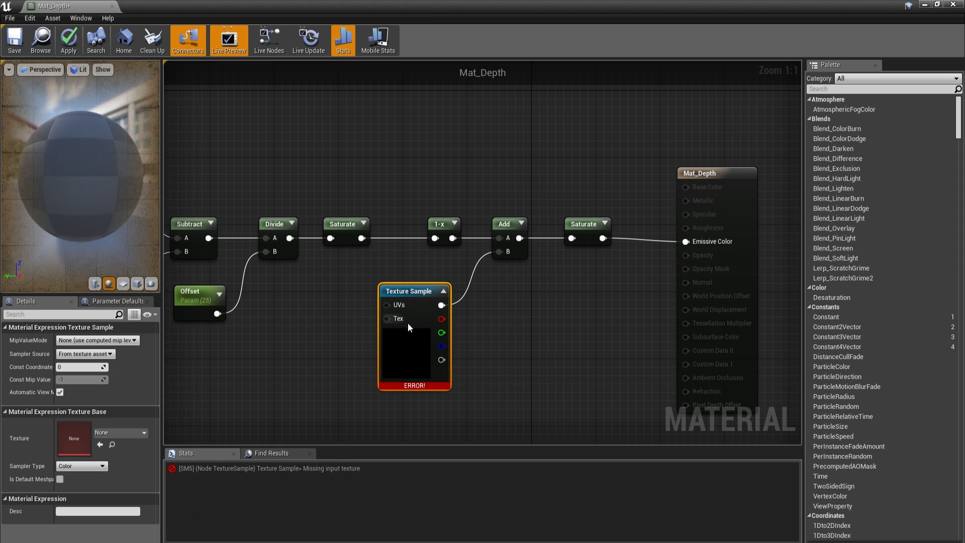
click(101, 445)
right_drag(246, 380, 337, 390)
click(75, 42)
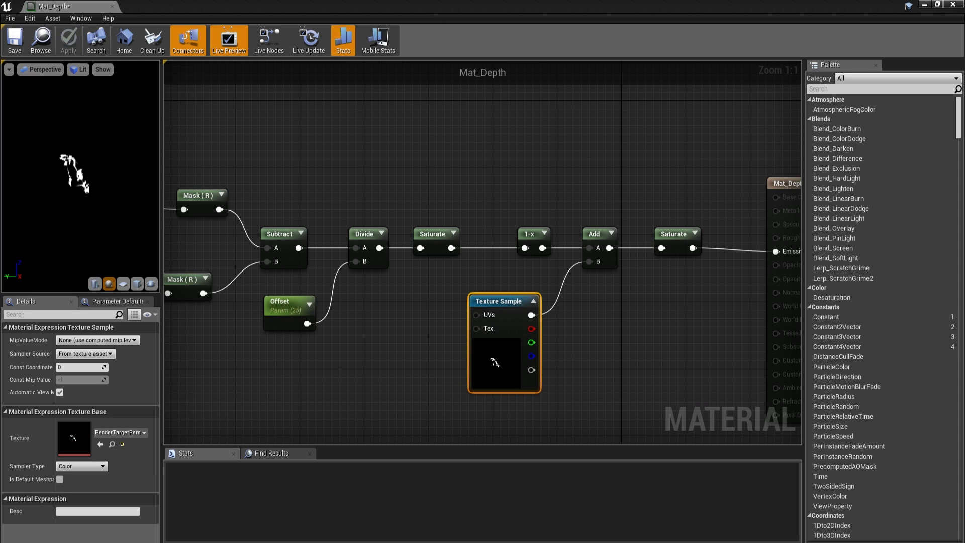
click(954, 4)
- Play the level and run the character around the snow to examine the footprint trail and the render target preview
click(338, 40)
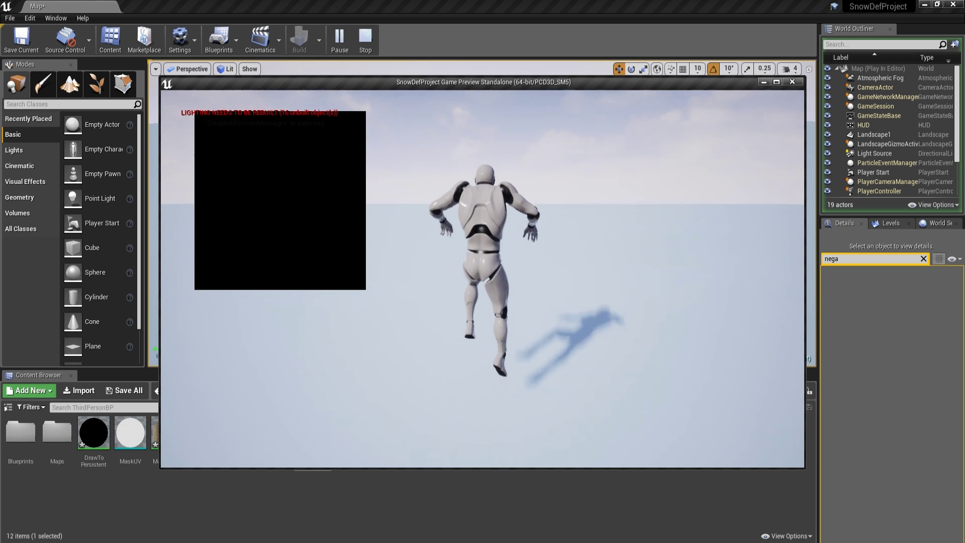
key(a)
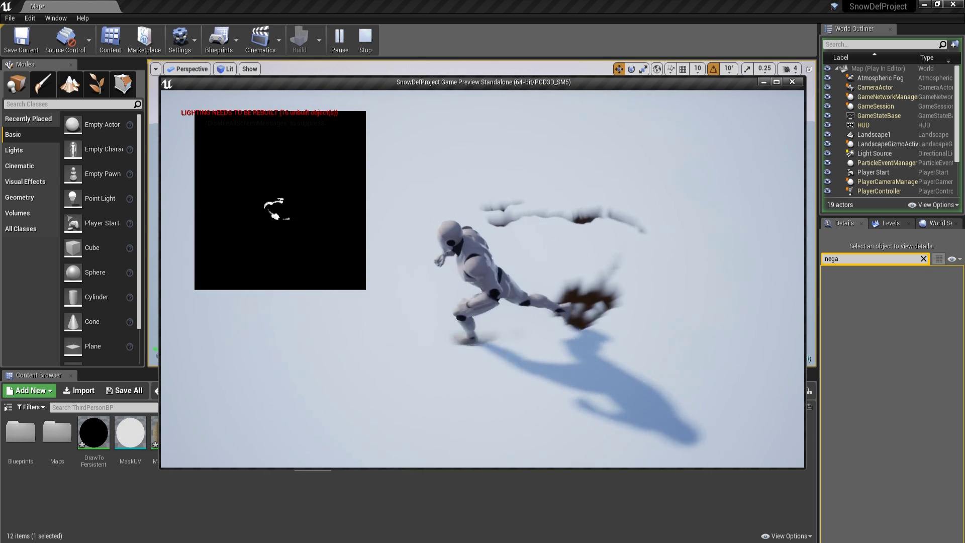
key(w)
key(w)
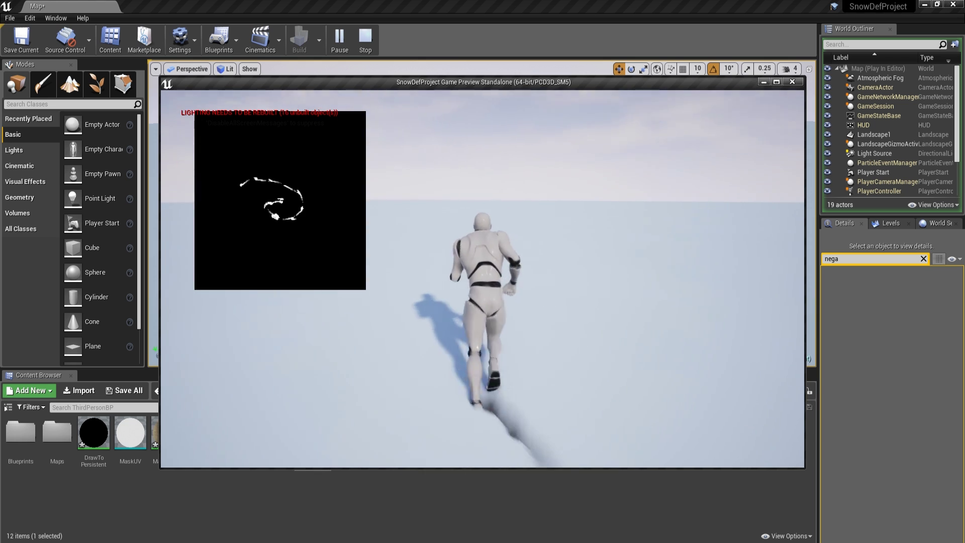
key(w)
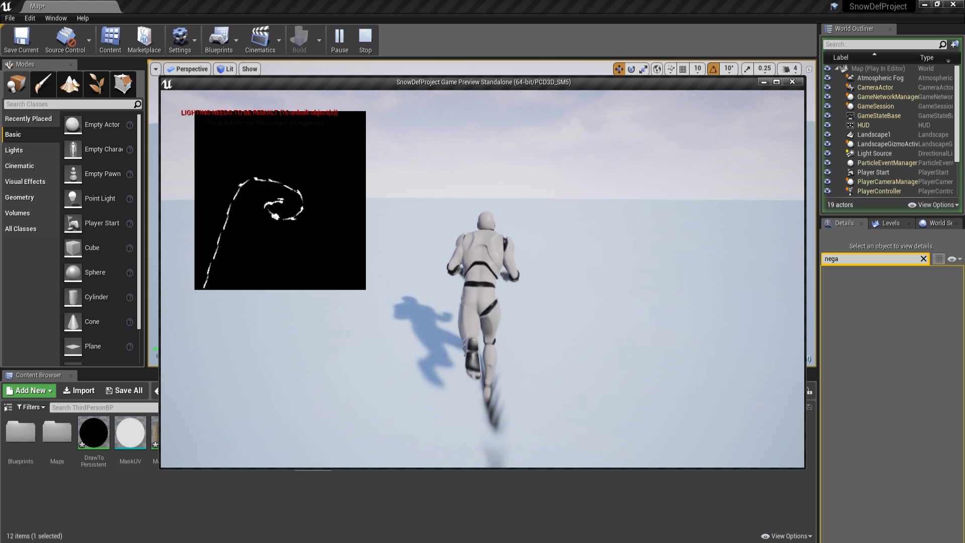
key(d)
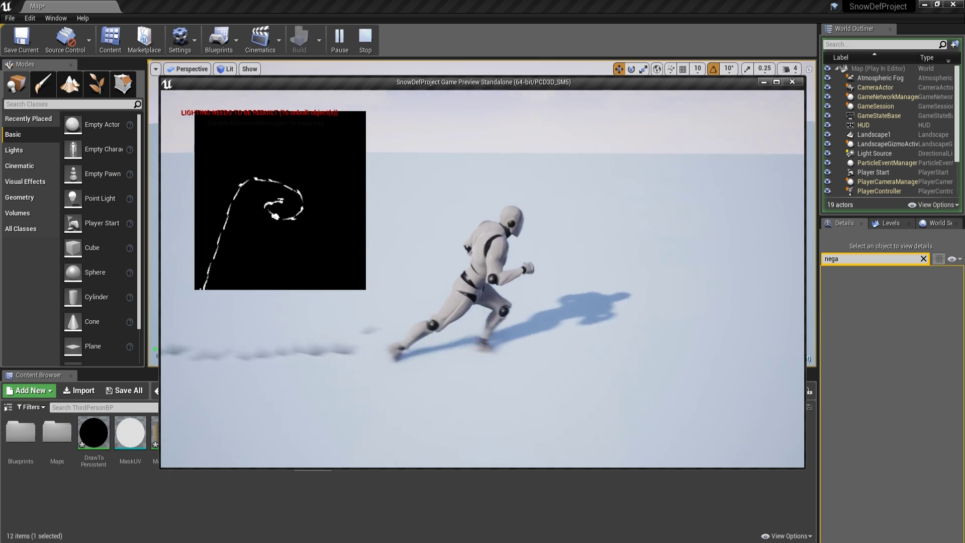
key(w)
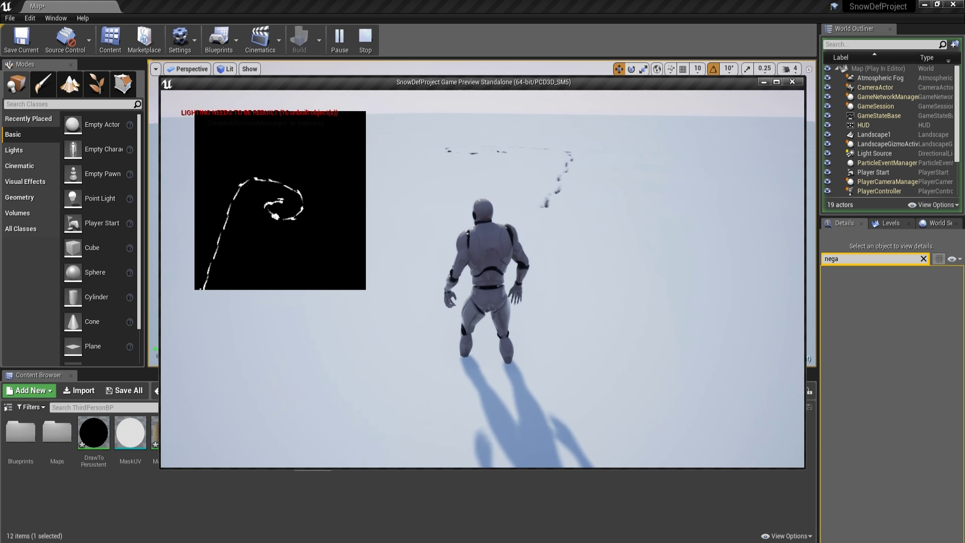
key(a)
key(d)
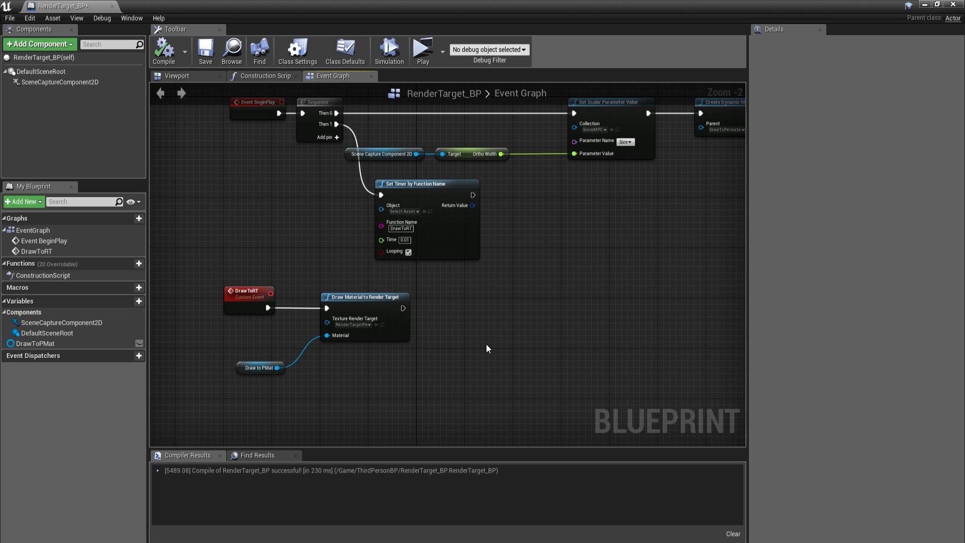
- Create a macro named SnapPixelToGrid in RenderTarget_BP
click(127, 288)
key(BackSpace)
text(Sn)
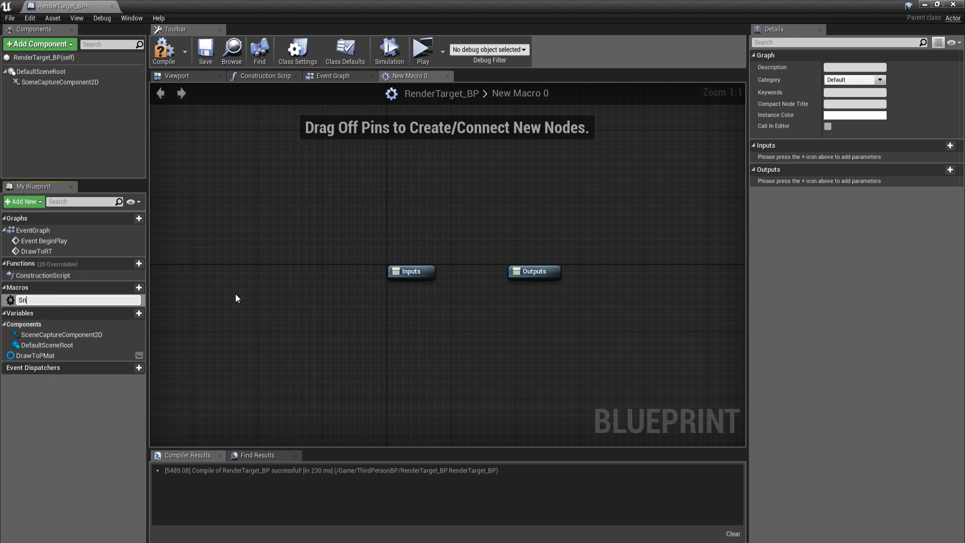
text(apPixelToGrid)
key(Return)
- Add a Math Expression node with ((vector((floor((PlayerX / PixelWorldSize))), (floor((PlayerY / PixelWorldSize))), 0)) + 0.500000) * PixelWorldSize
drag(408, 272, 174, 271)
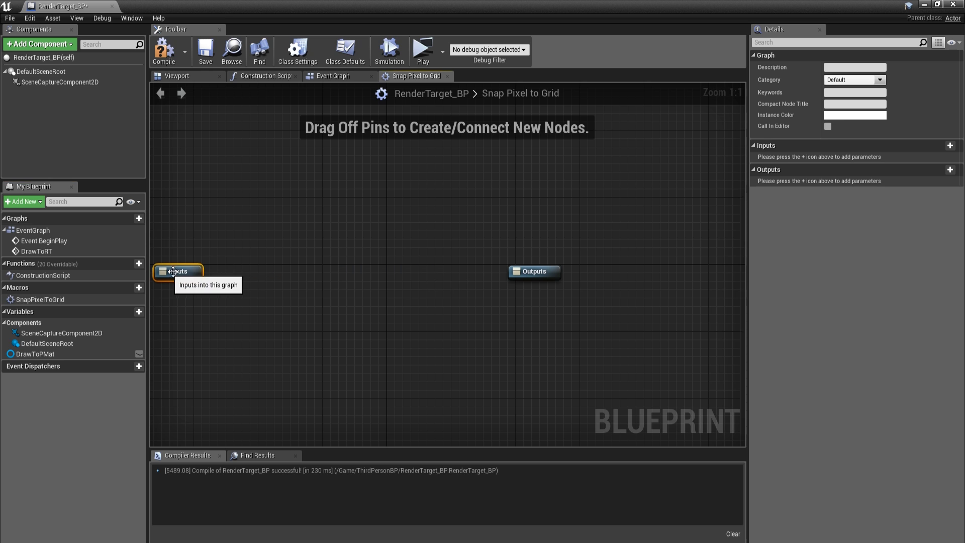
right_click(245, 275)
text(math ex)
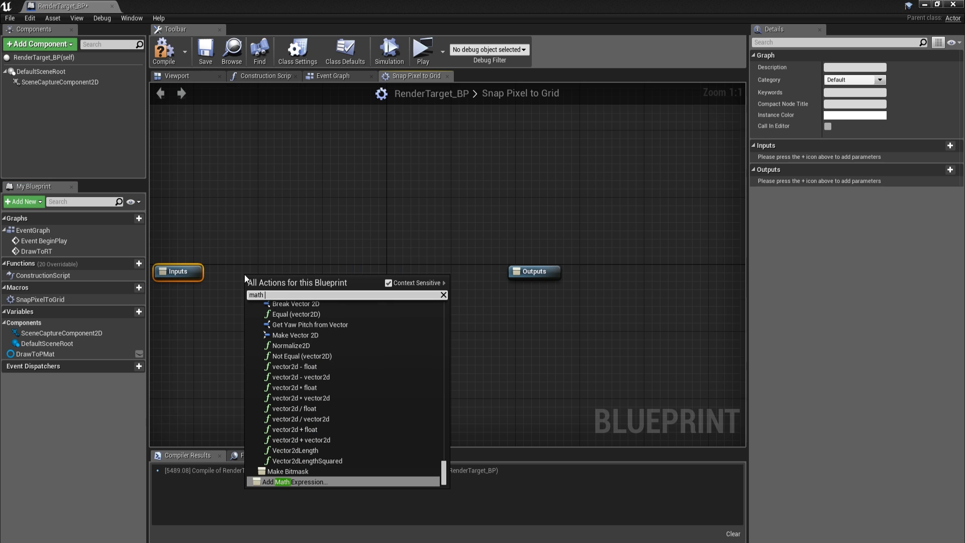
click(289, 437)
click(311, 302)
click(868, 151)
text(((vector((floor((PlayerX / PixelWorldSize))), (floor((PlayerY / PixelWorldSize))), 0)) + 0.500000) * PixelWorldSize)
key(Return)
- Move the macro's Outputs node past the Return Value end of the Math Expression node and select the Inputs node
click(446, 186)
right_drag(446, 187, 406, 177)
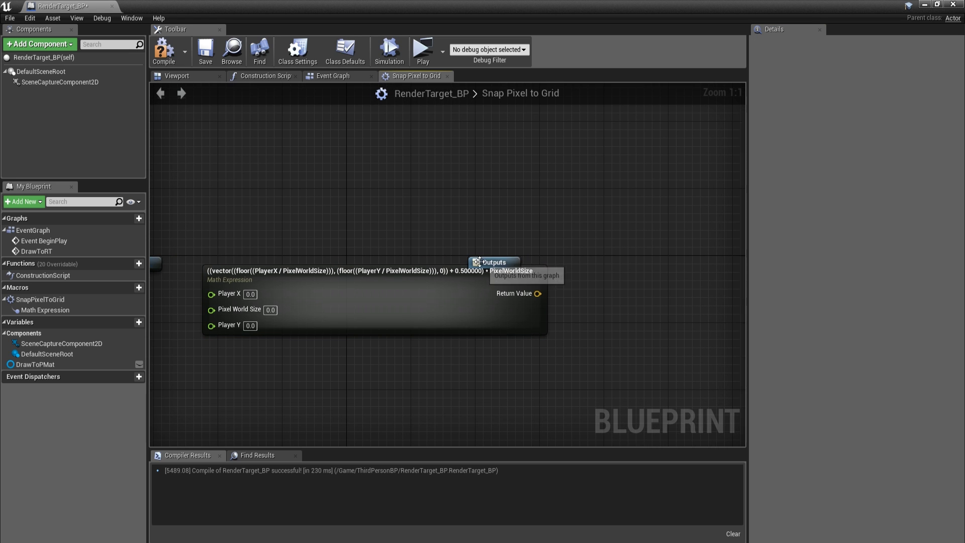
drag(481, 263, 577, 277)
right_drag(542, 280, 747, 280)
scroll(398, 276, up, 1)
right_drag(399, 280, 356, 243)
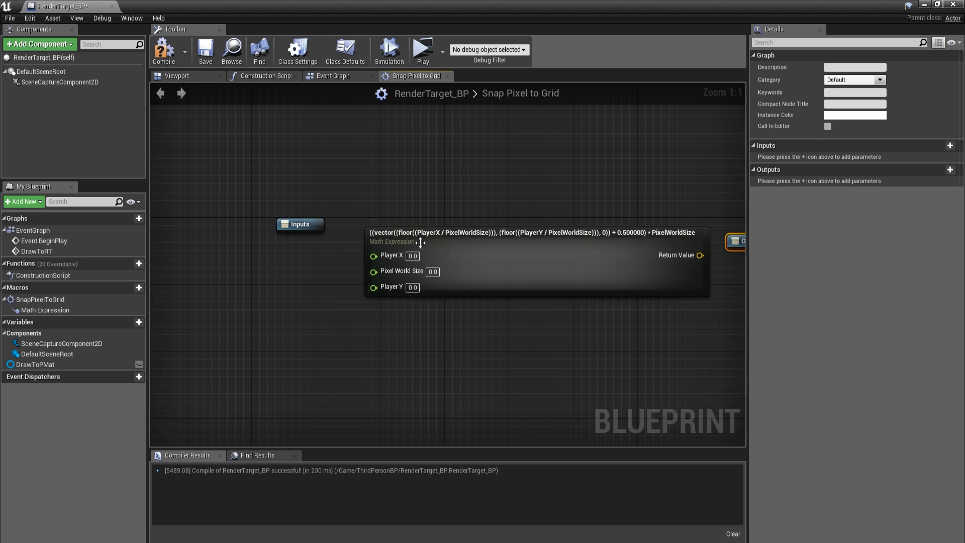
click(282, 223)
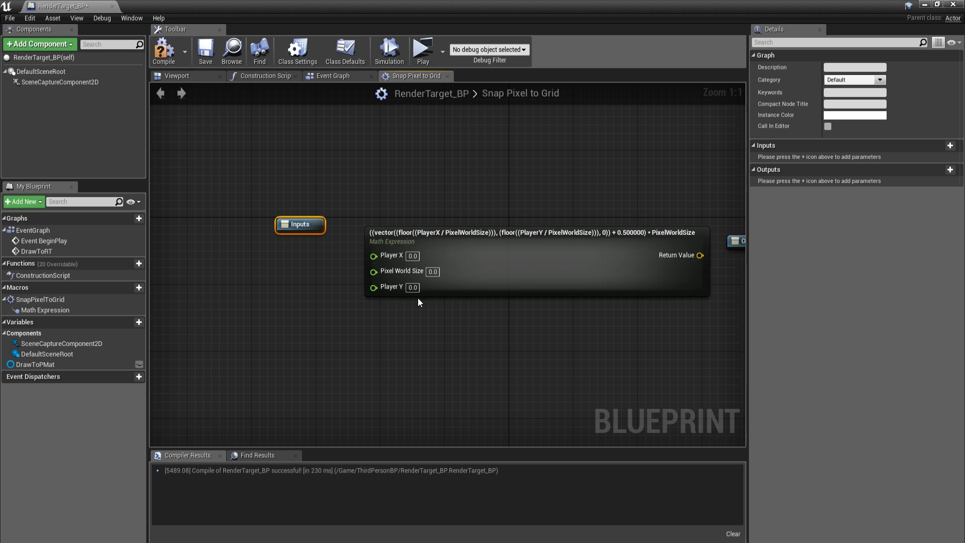